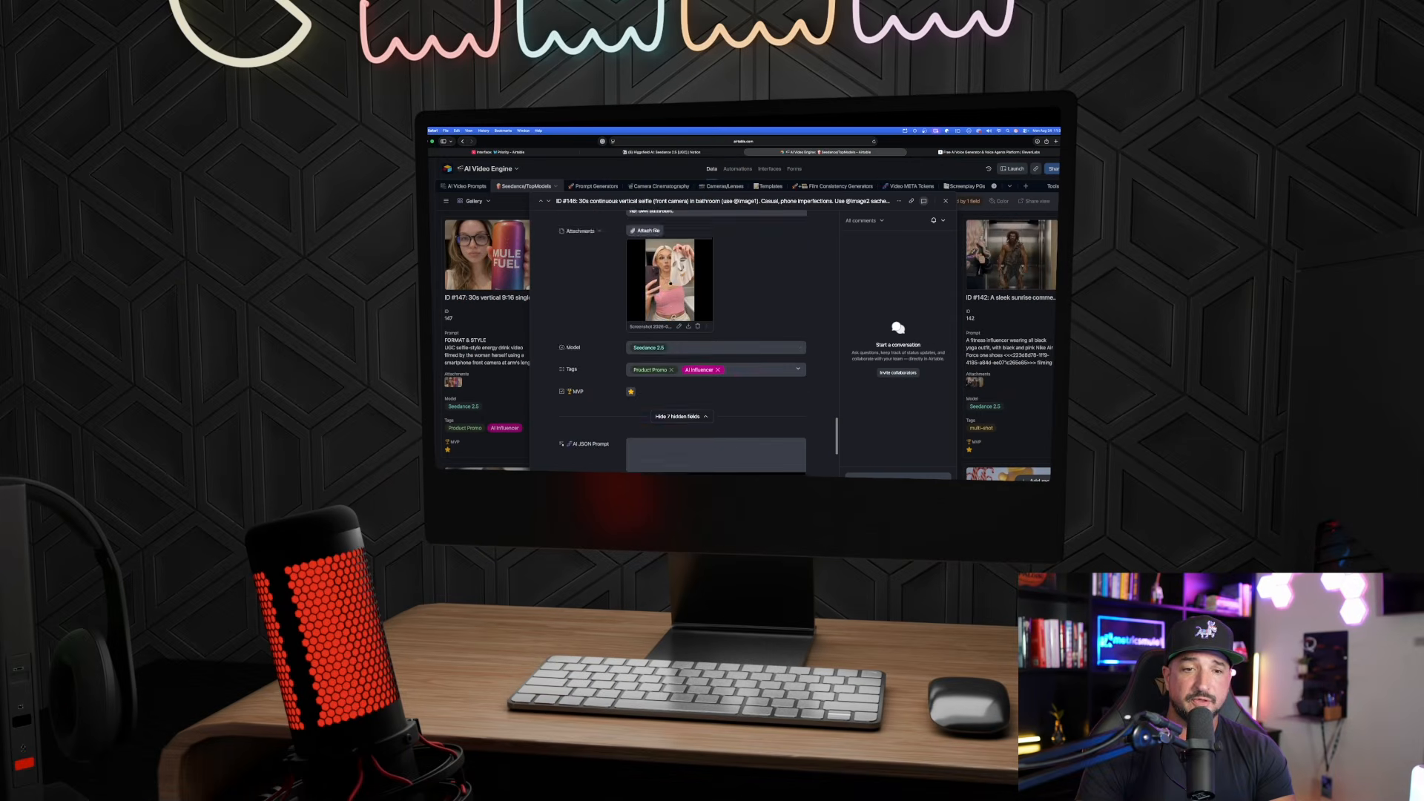
# Step: Review the full prompts of records 146 and 147 in the AI Video Engine base's Seedance/TopModels gallery
pyautogui.scroll(6, 670, 278)
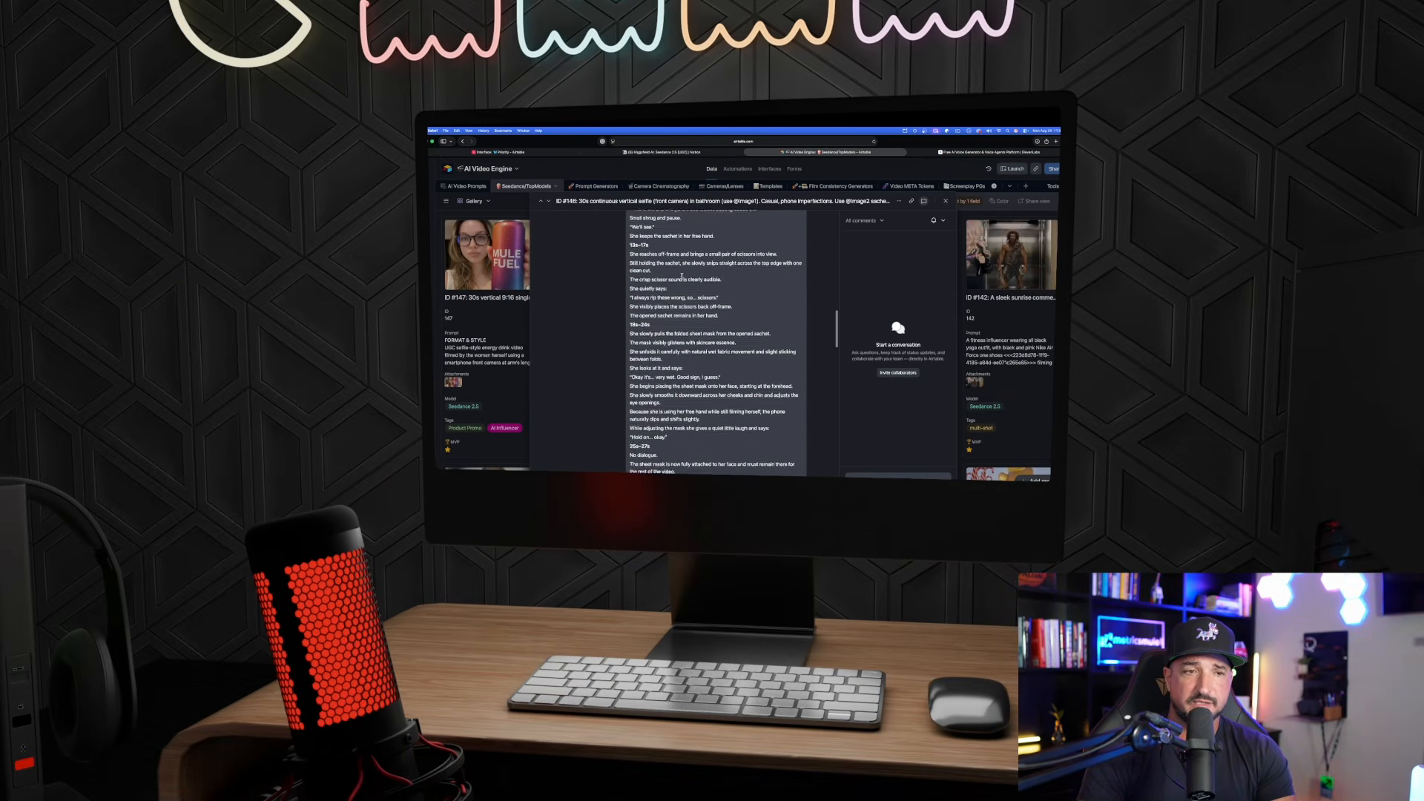
pyautogui.click(947, 202)
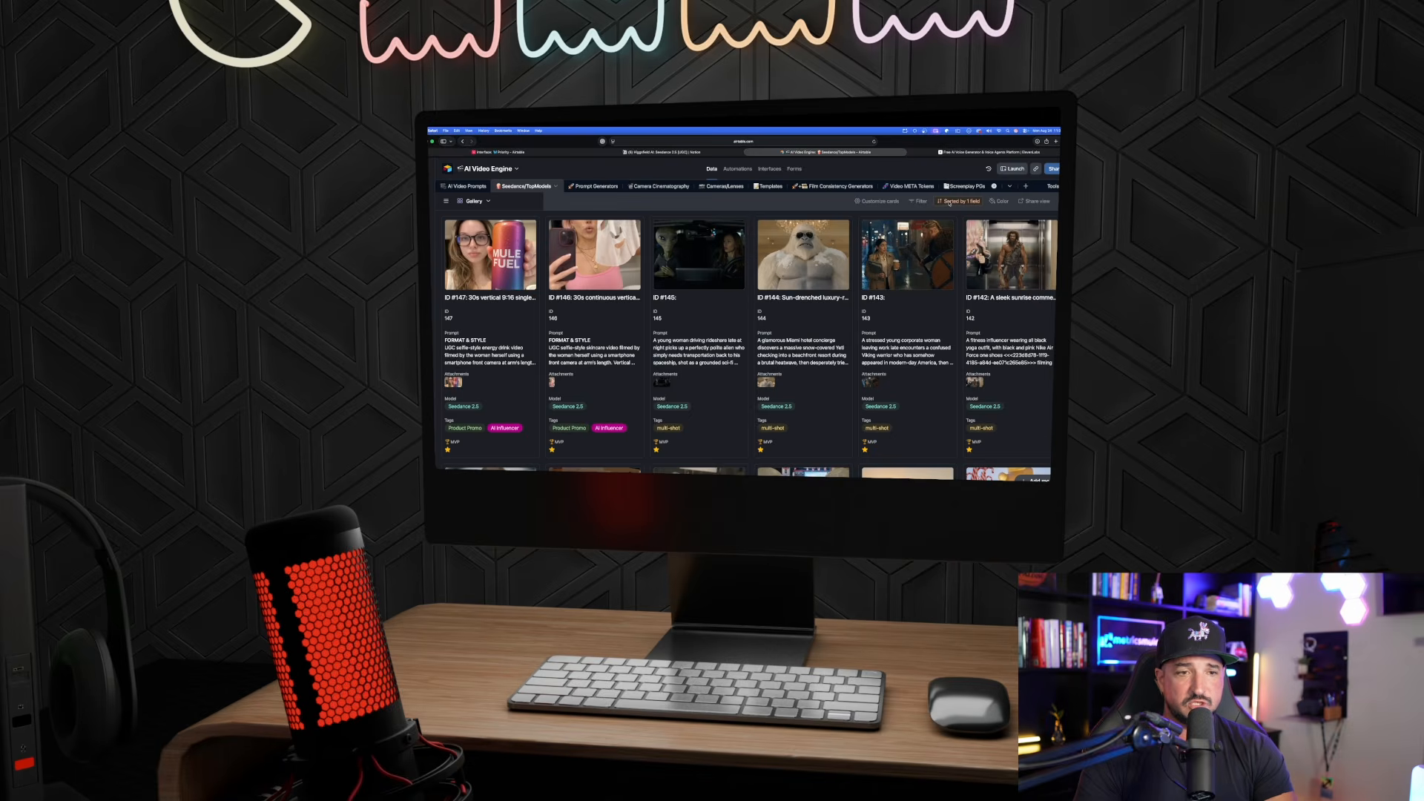
pyautogui.click(582, 366)
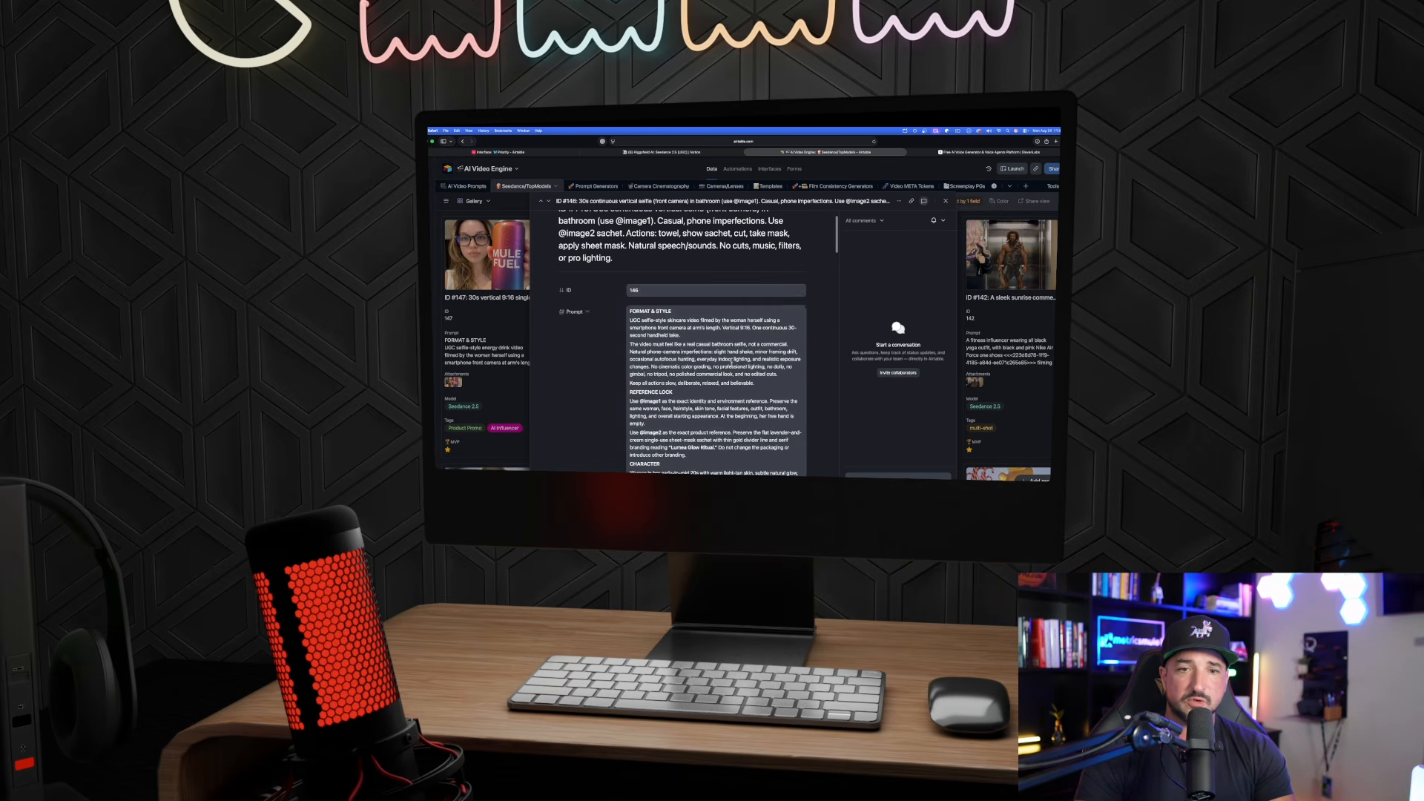
pyautogui.click(947, 202)
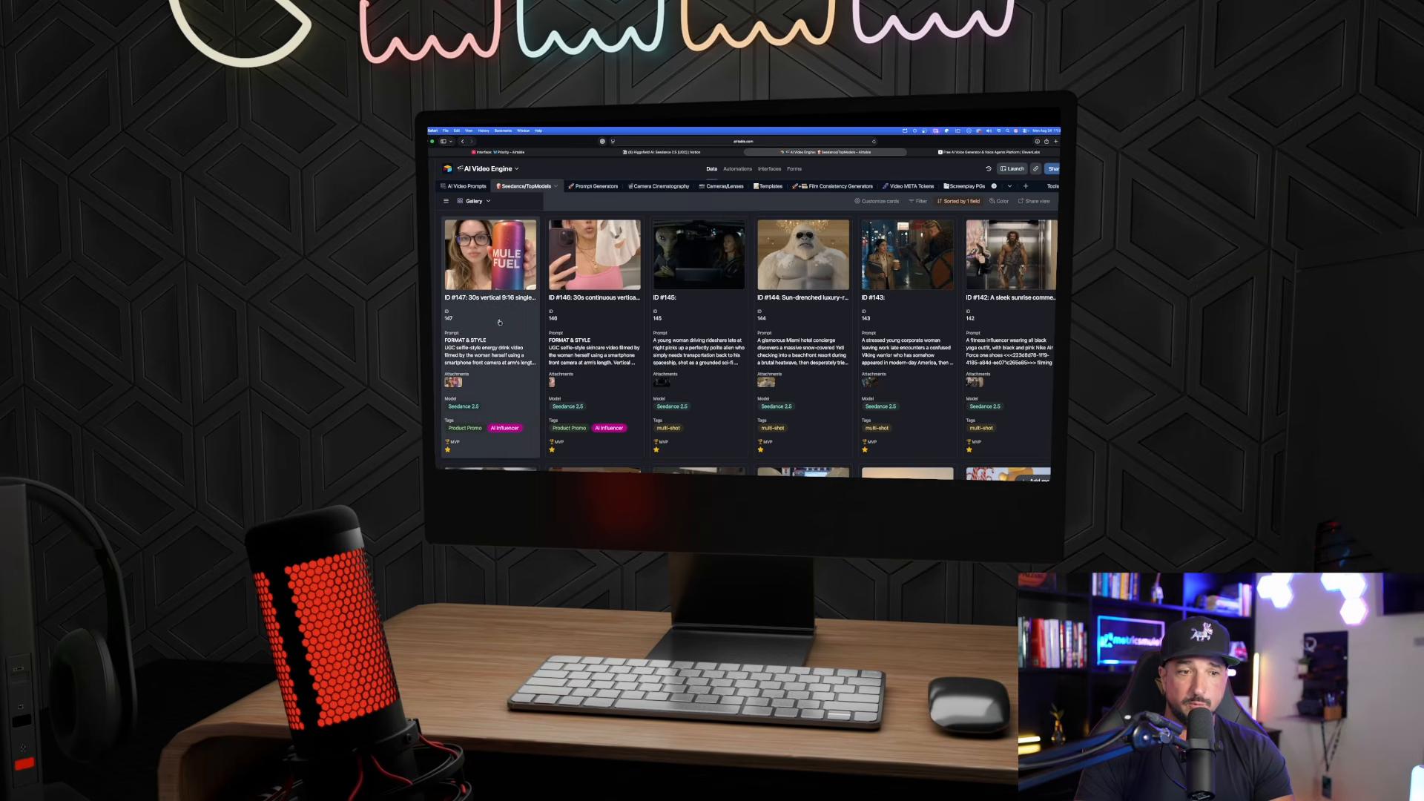
pyautogui.click(462, 345)
pyautogui.scroll(-3, 735, 341)
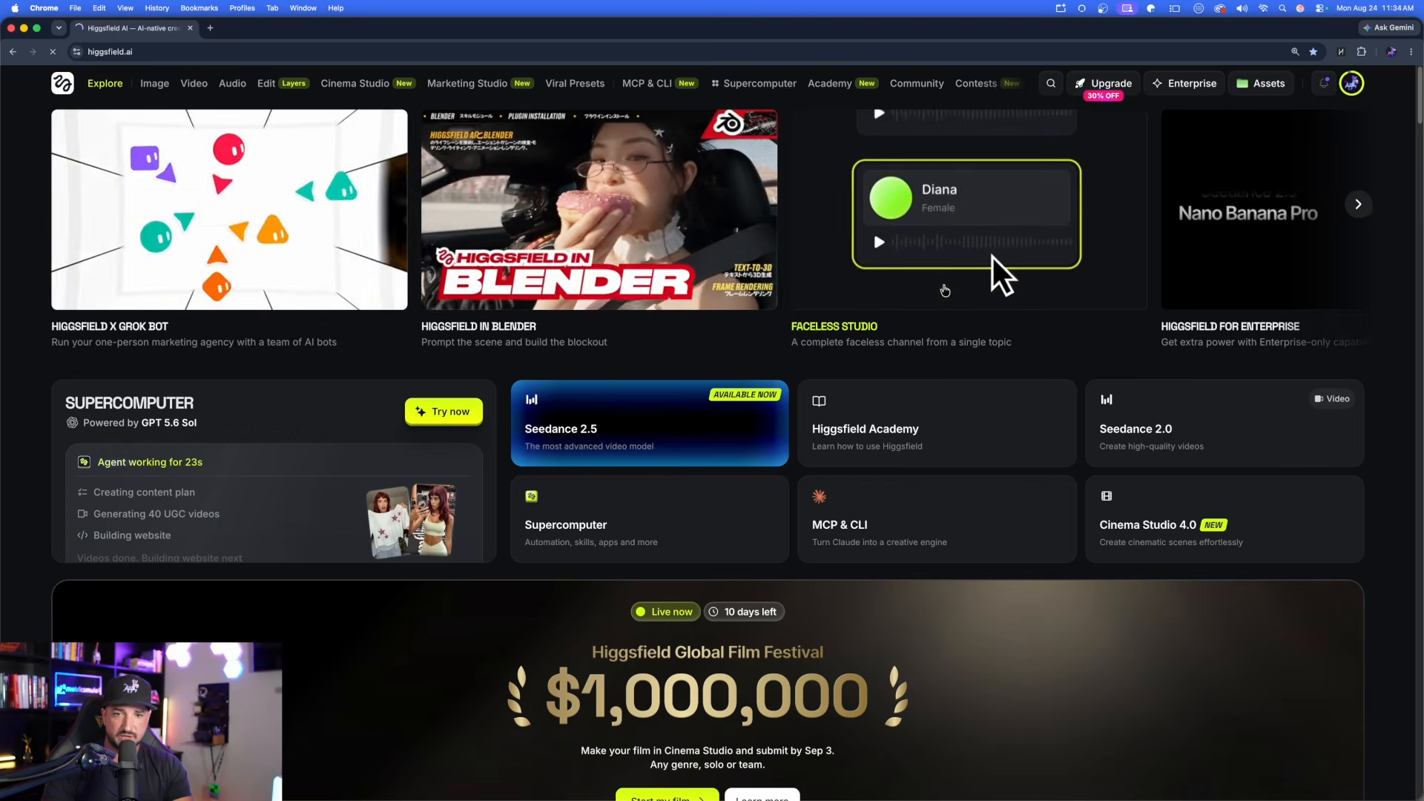
# Step: In Higgsfield, open Faceless Studio and browse the example videos made by Higgsfield
pyautogui.click(832, 315)
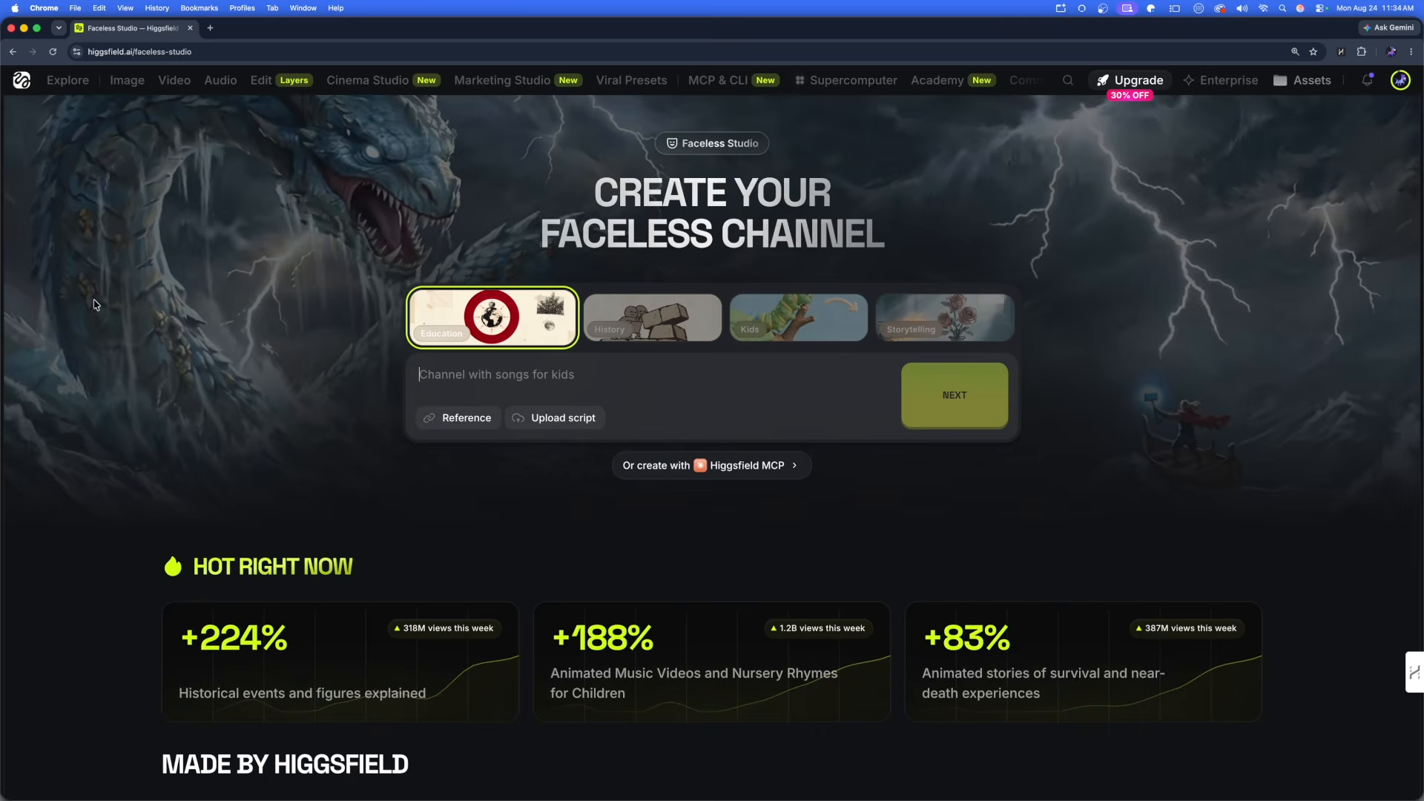
pyautogui.scroll(-3, 148, 297)
pyautogui.scroll(-9, 133, 274)
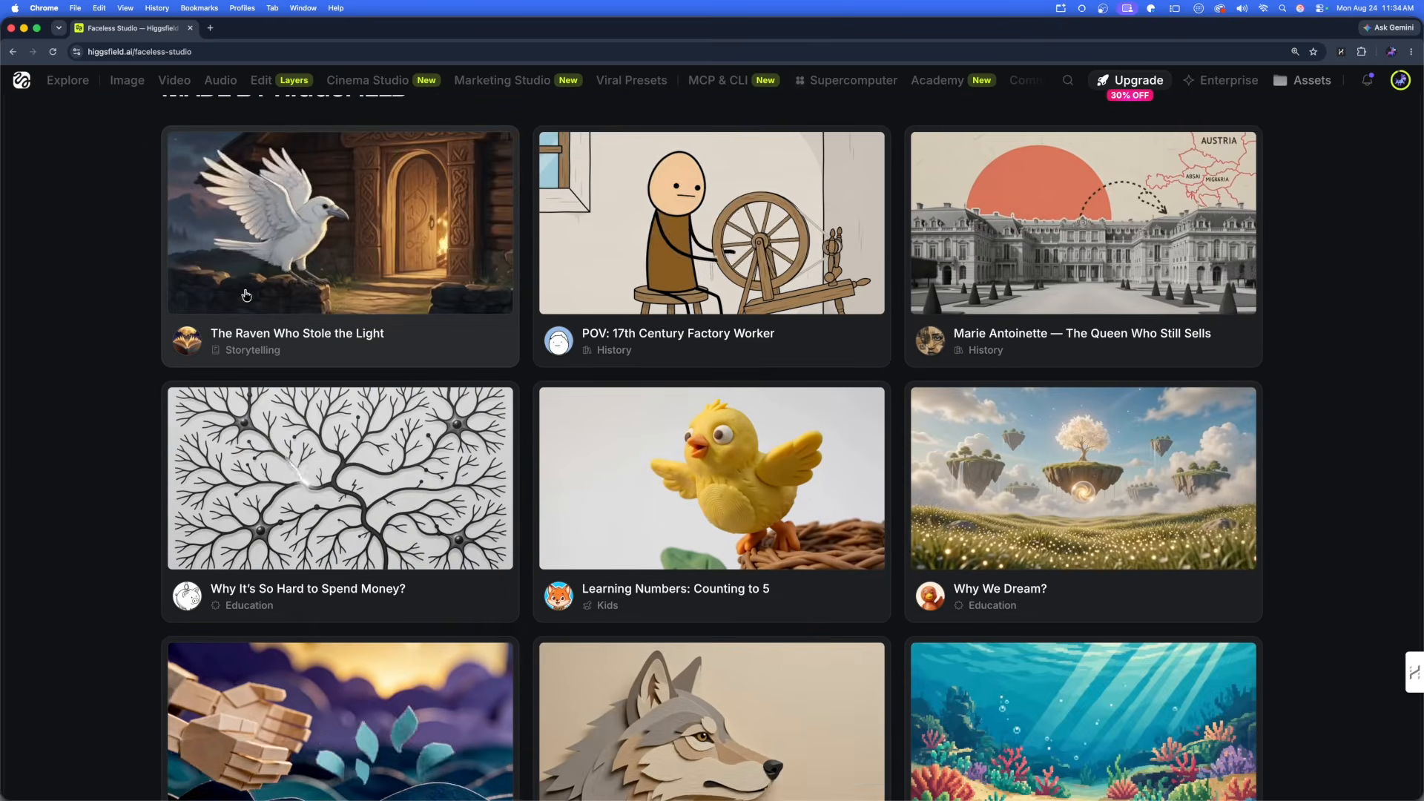
pyautogui.scroll(9, 579, 386)
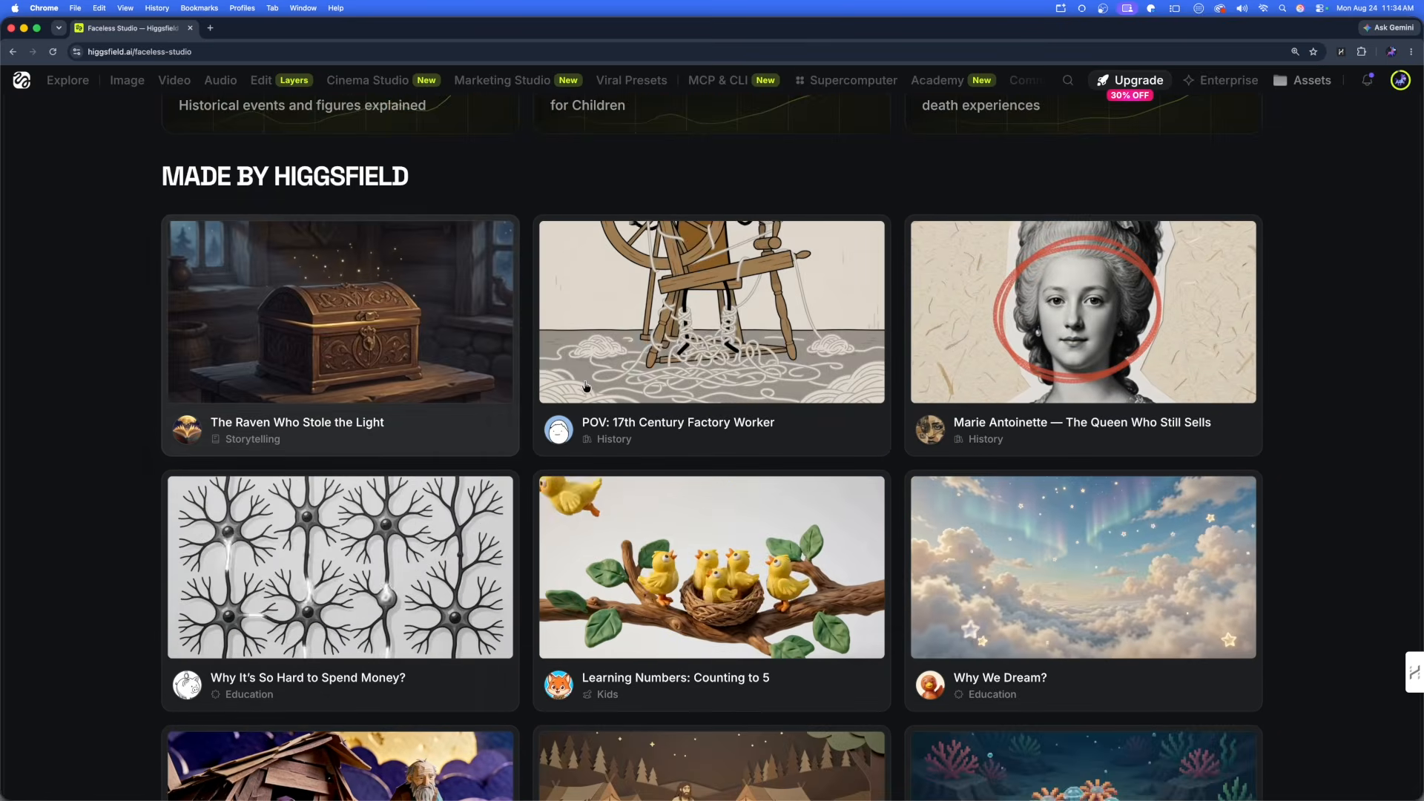
pyautogui.scroll(1, 579, 387)
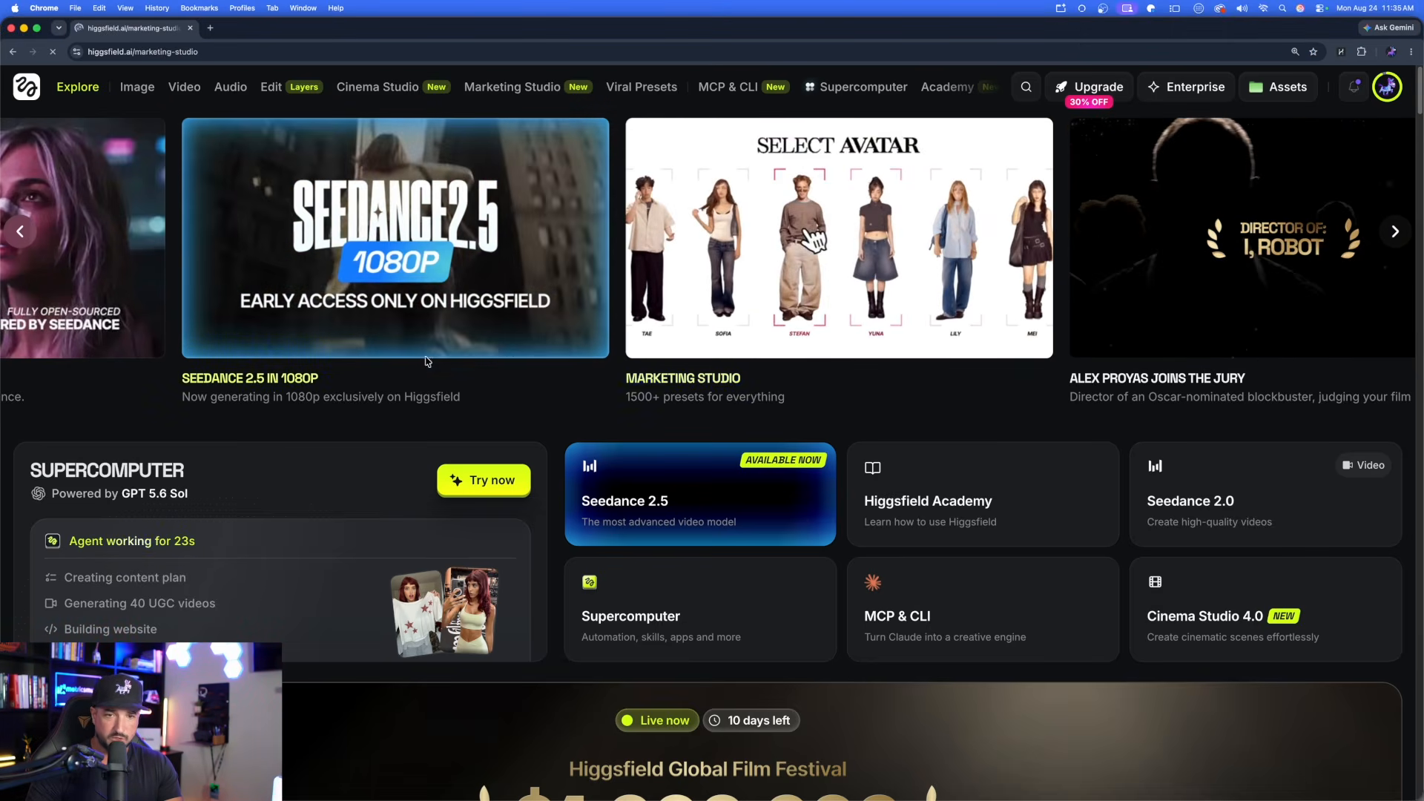
# Step: Browse the Marketing Studio templates for product shots and ads
pyautogui.scroll(-5, 314, 349)
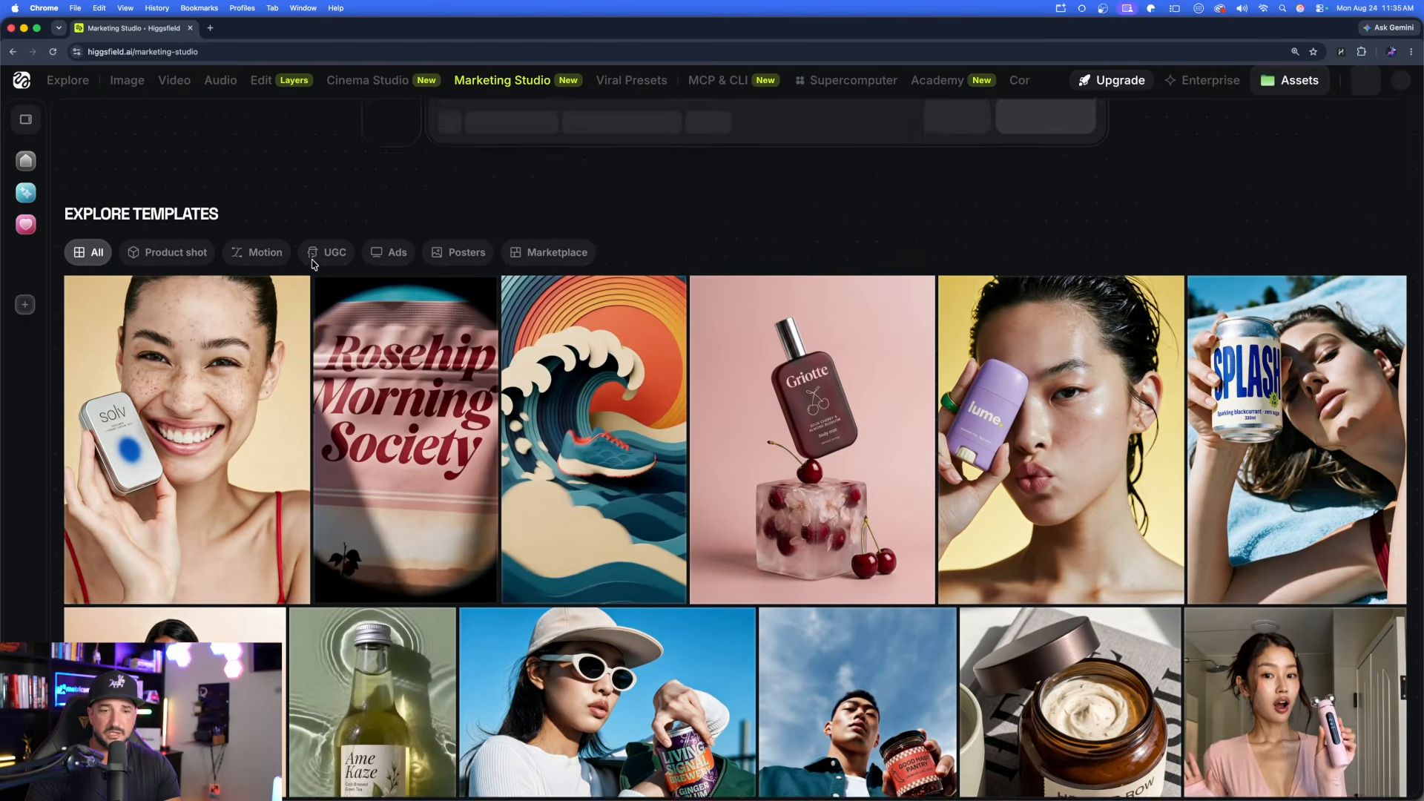
pyautogui.scroll(-4, 314, 269)
pyautogui.scroll(3, 767, 441)
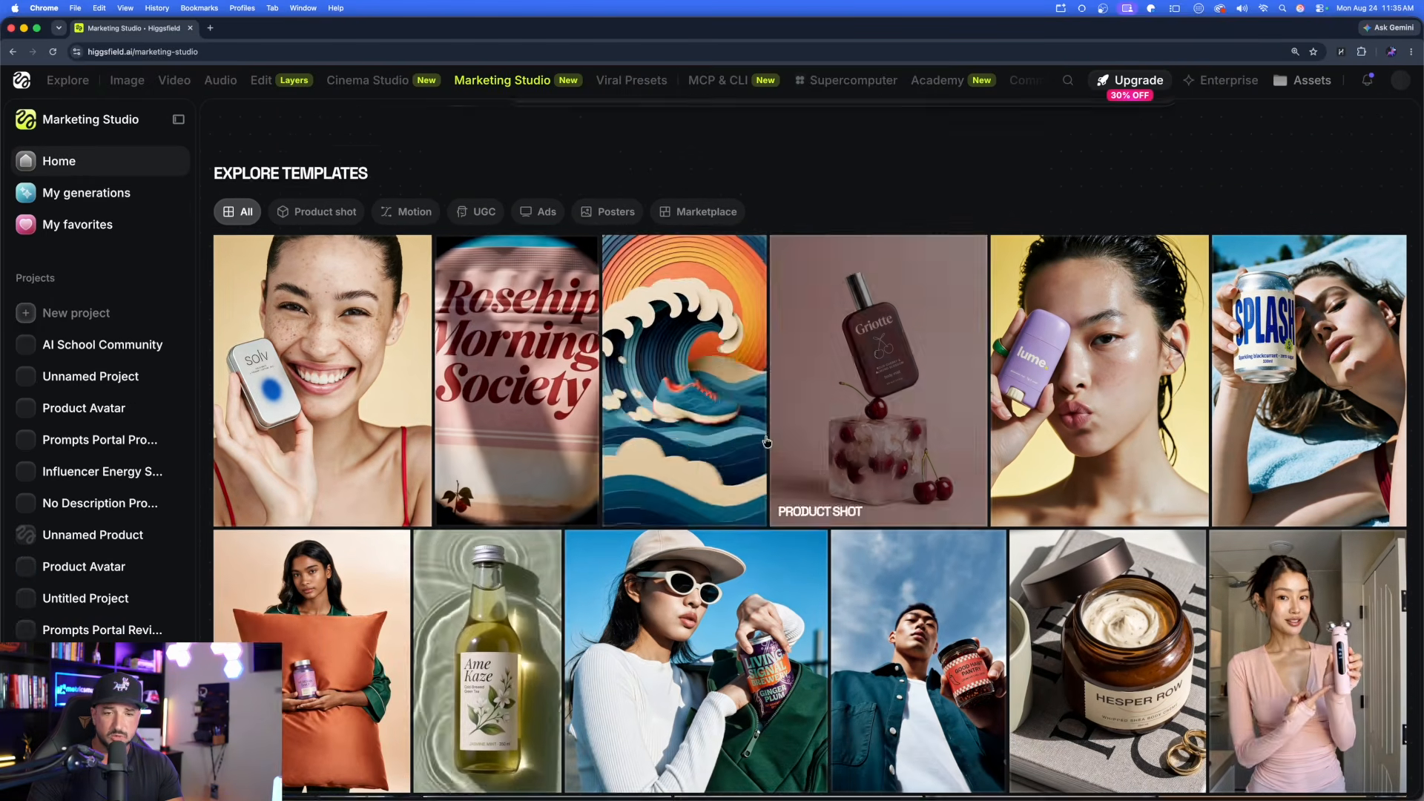
pyautogui.scroll(-3, 868, 321)
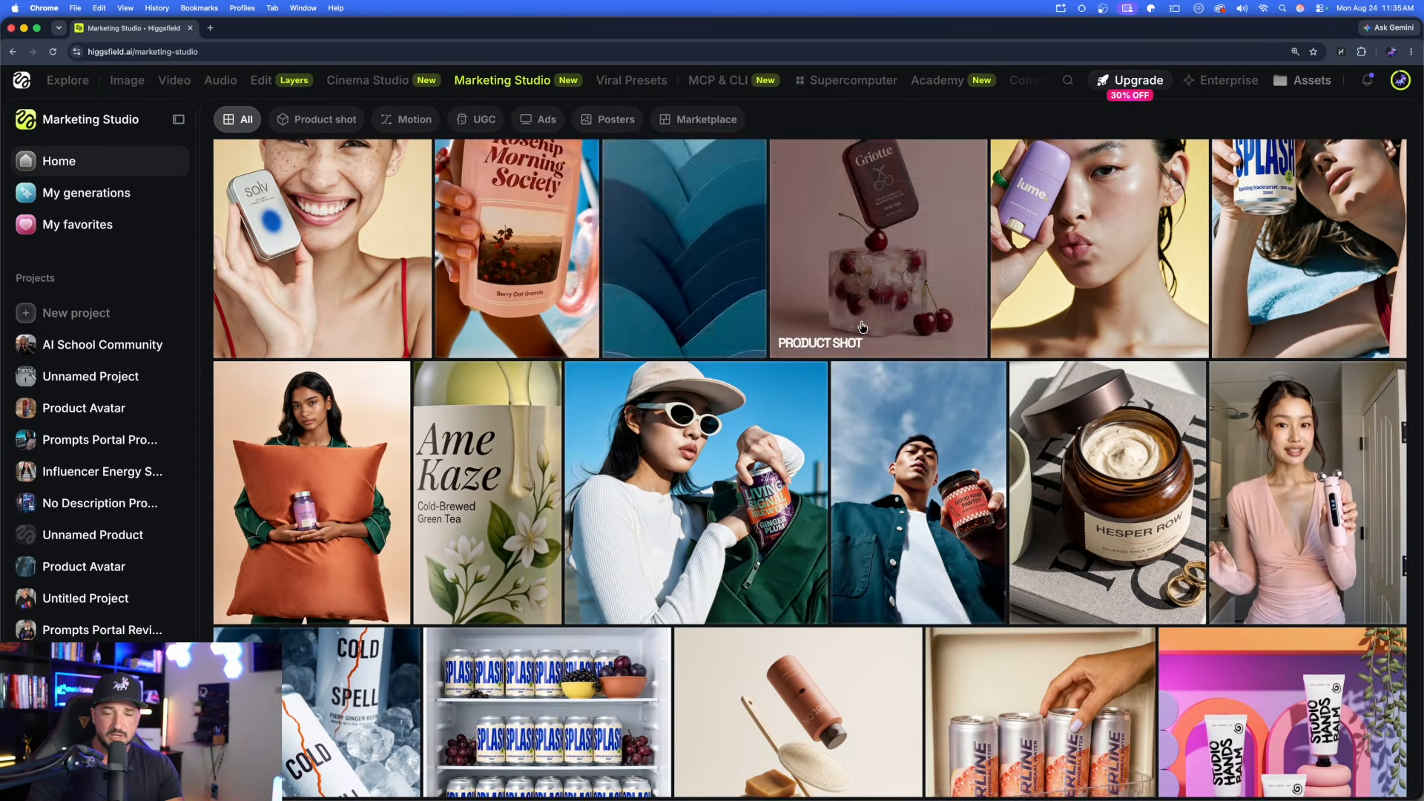
pyautogui.scroll(-3, 869, 321)
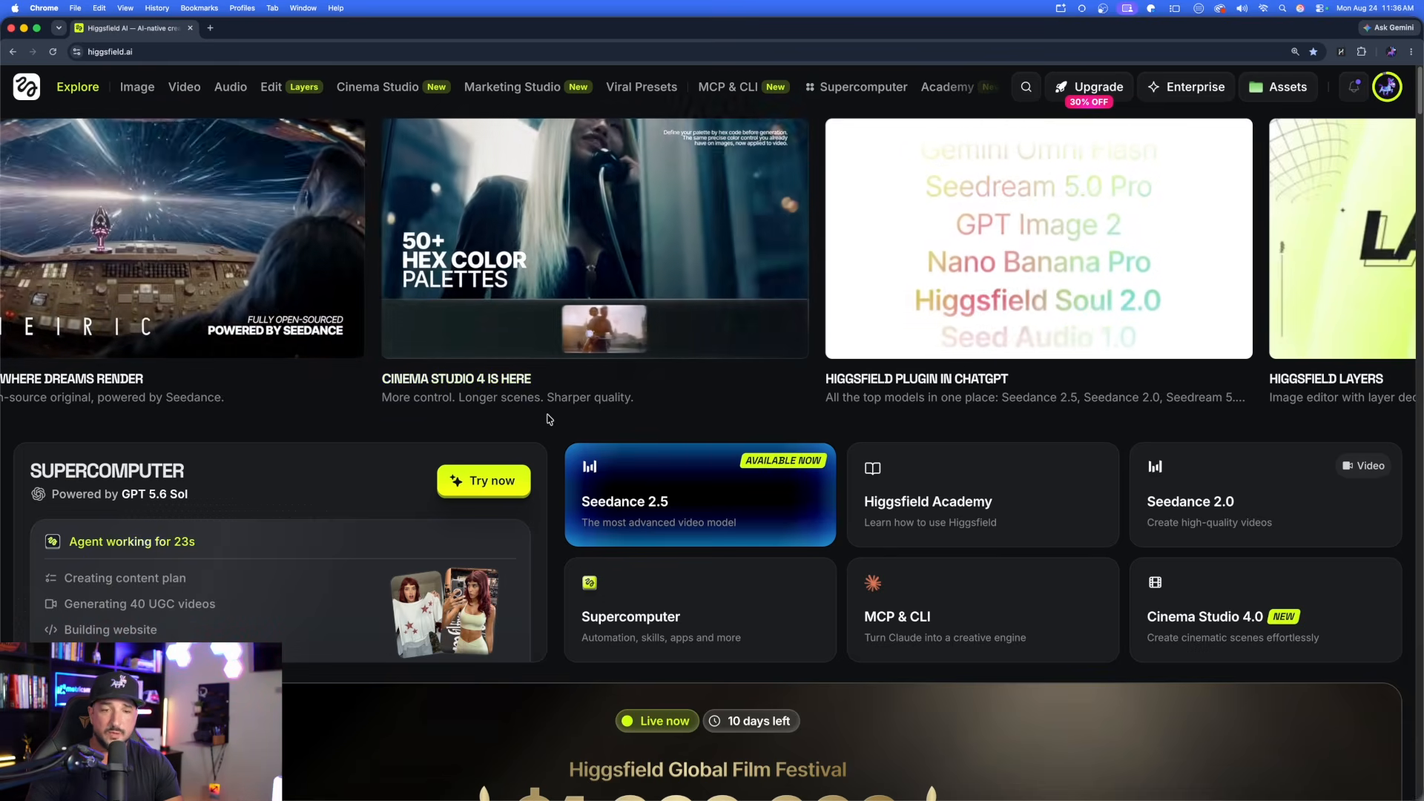
# Step: Open Cinema Studio 4 and look through the video models it offers
pyautogui.click(521, 381)
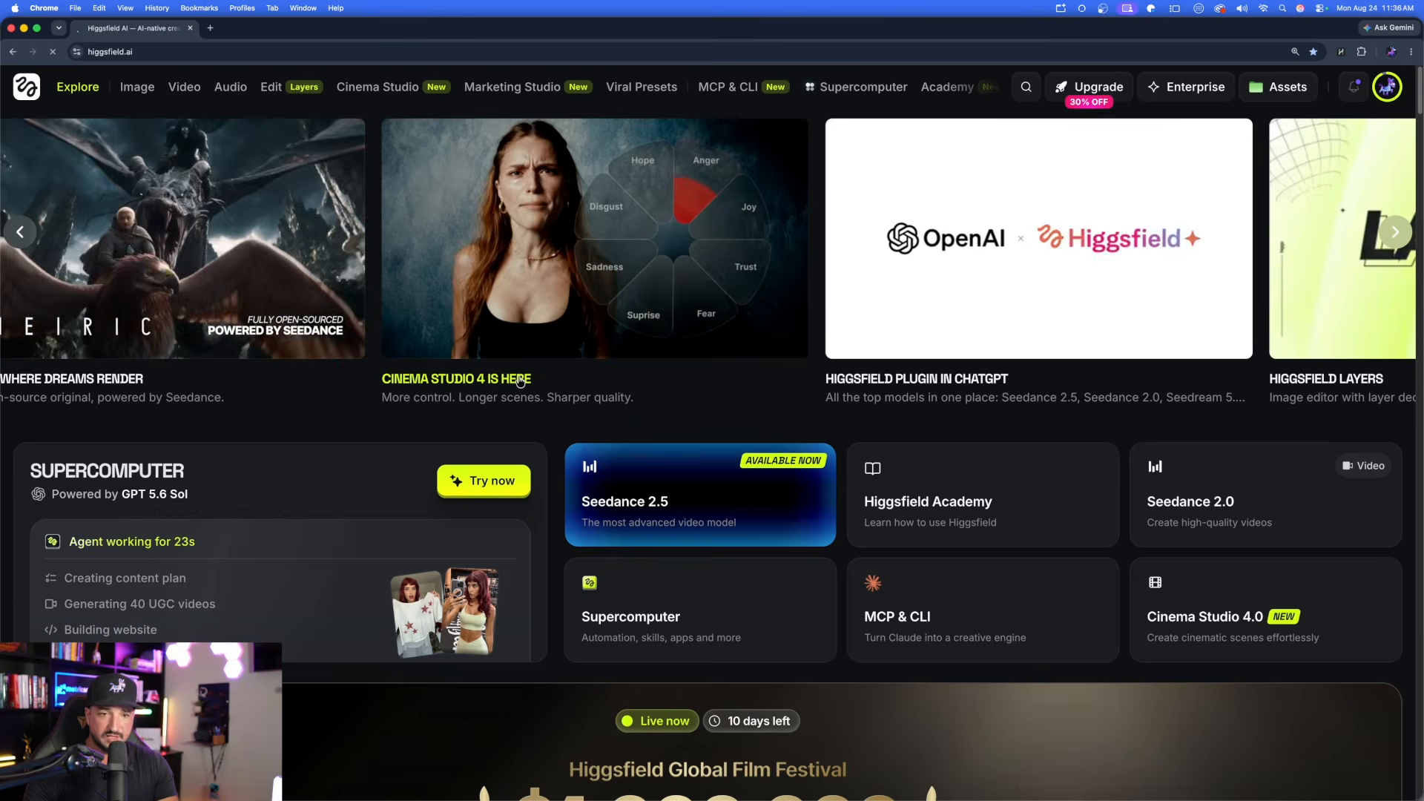
pyautogui.click(676, 555)
pyautogui.scroll(-3, 730, 189)
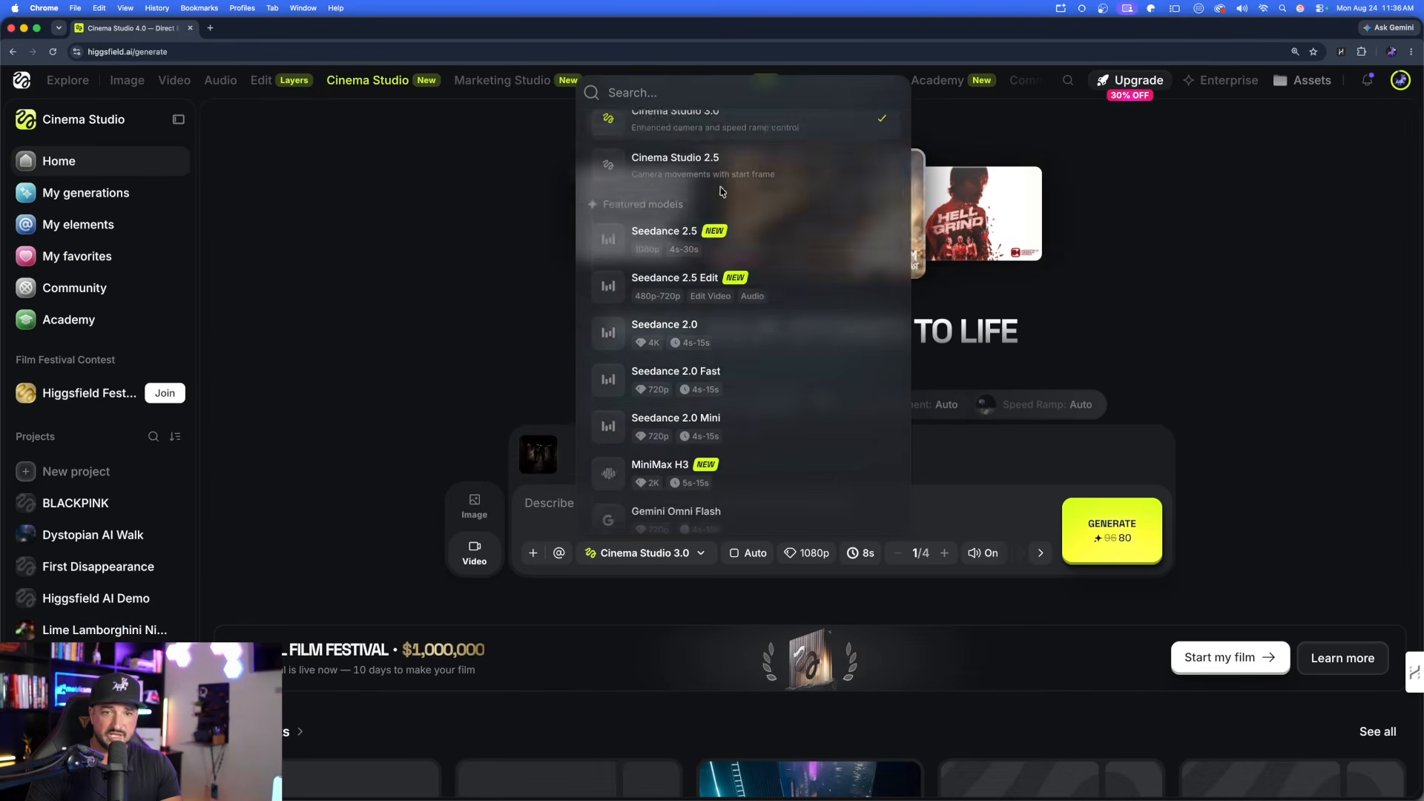
pyautogui.click(553, 198)
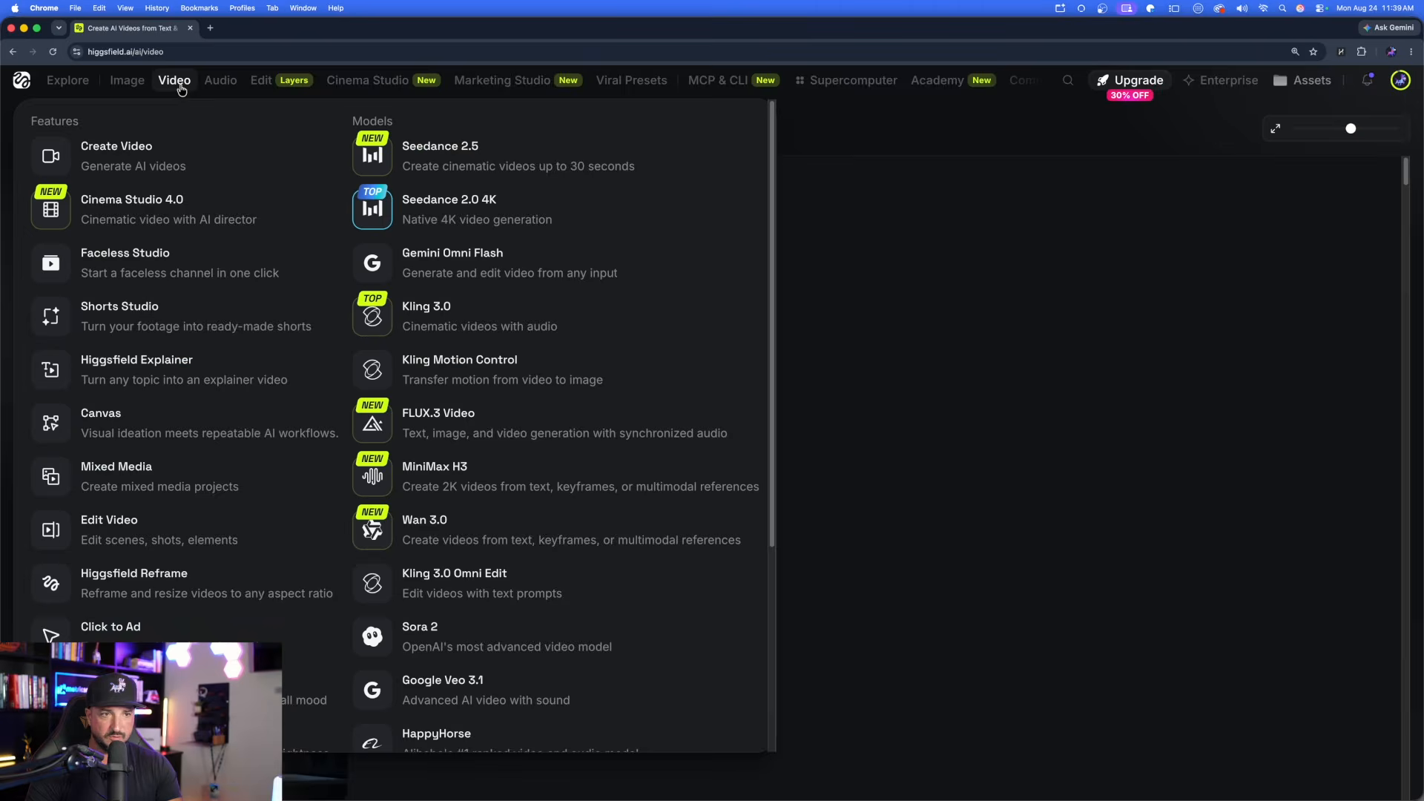
# Step: On the video creation page, paste the Mule Fuel selfie prompt and remove the attached reference image
pyautogui.click(178, 81)
pyautogui.press('super+v')
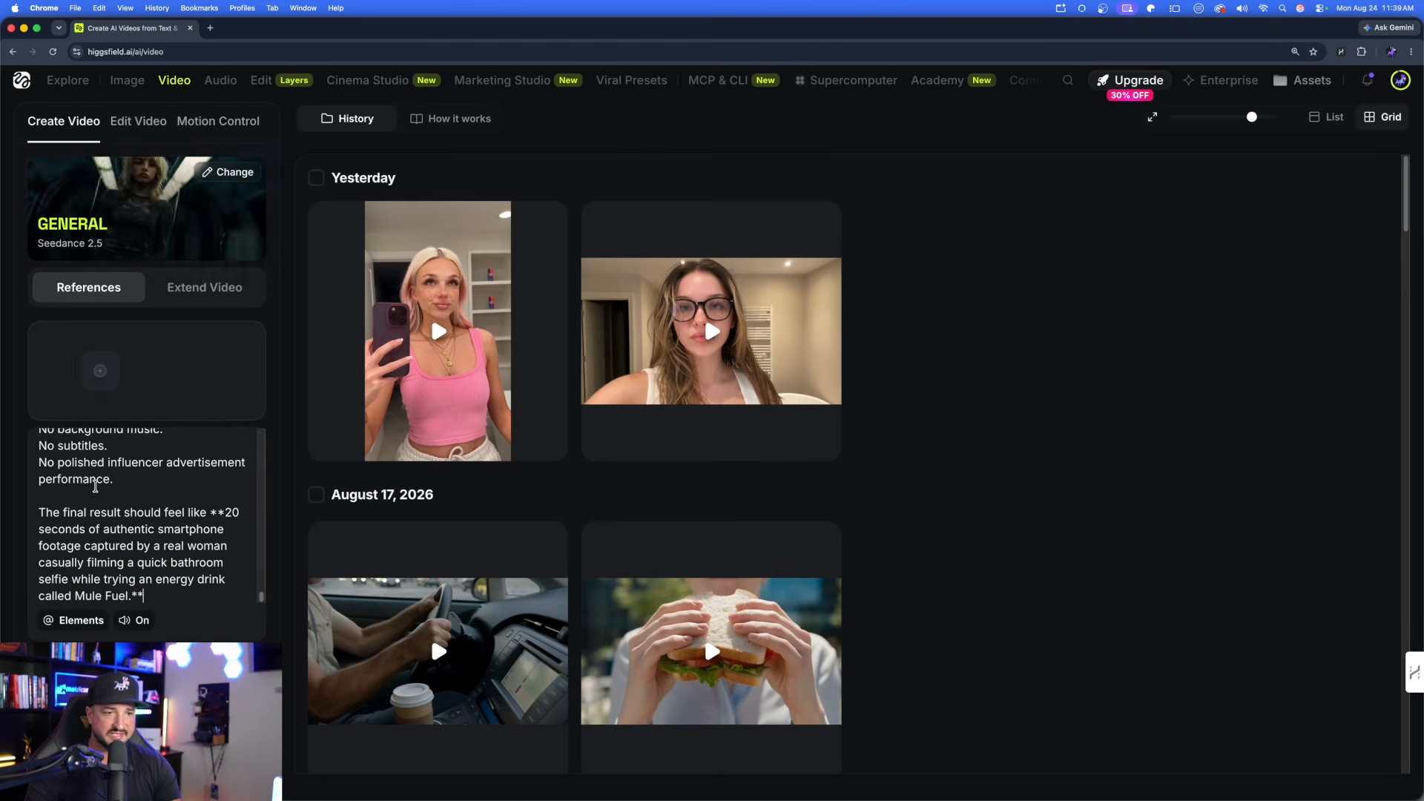
pyautogui.scroll(5, 137, 465)
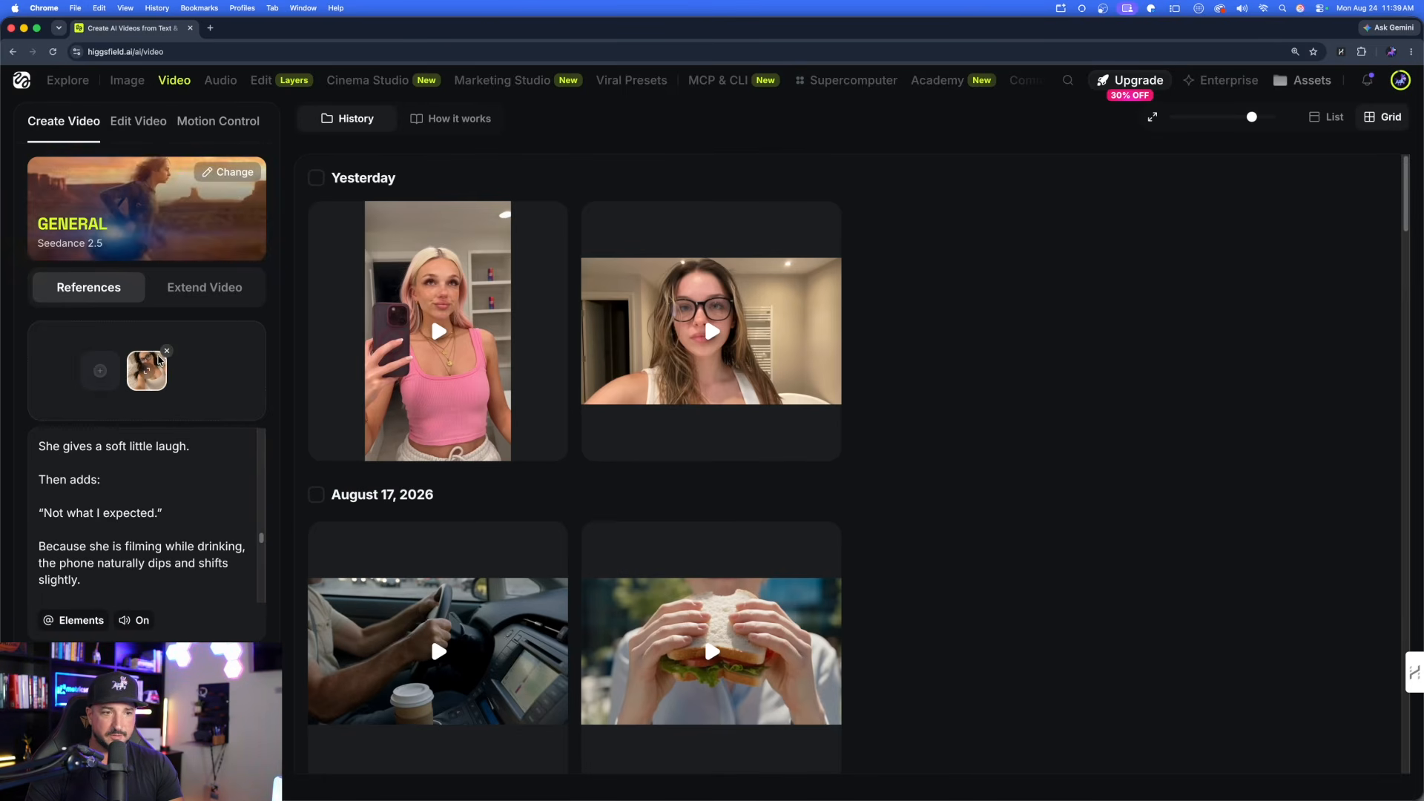
pyautogui.click(169, 350)
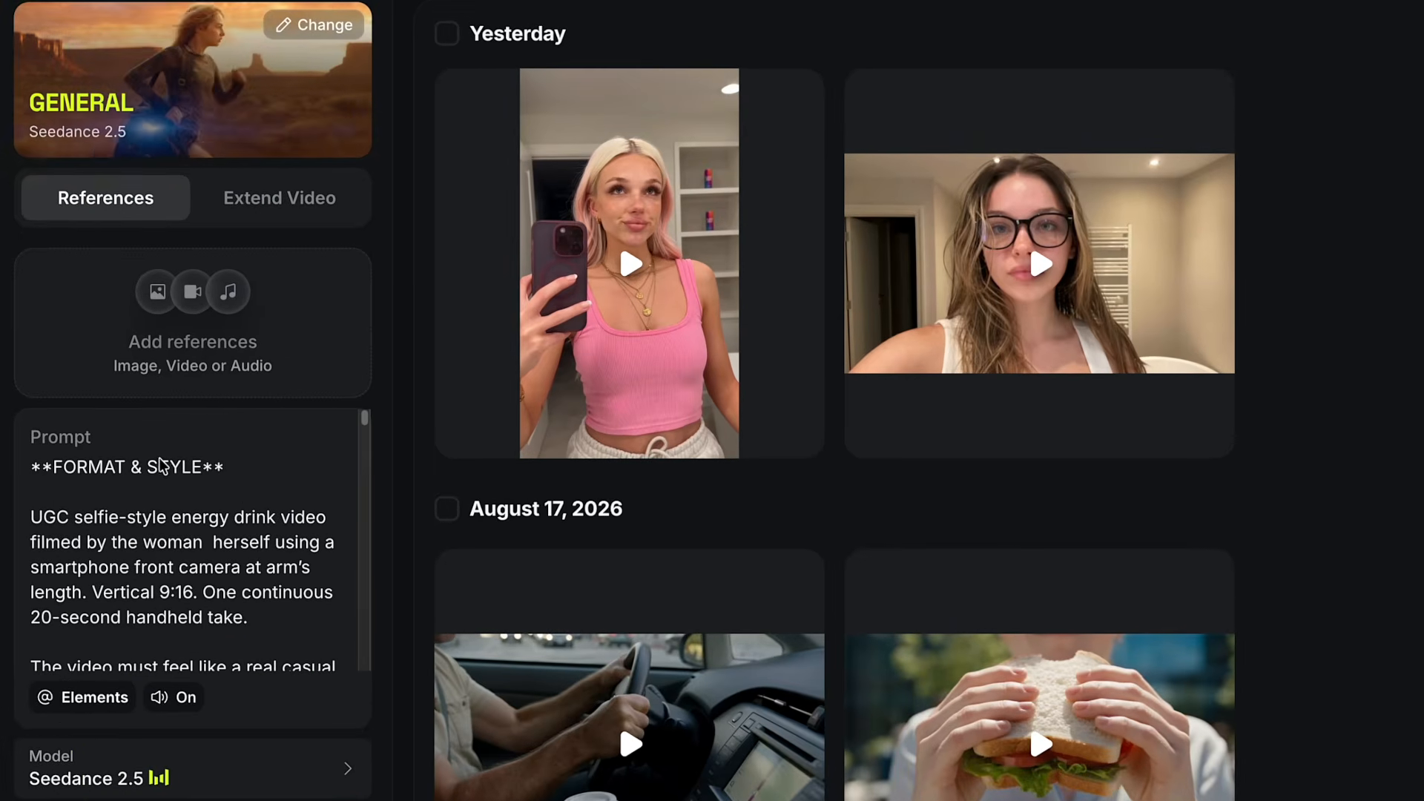
# Step: Read through the pasted prompt, checking its format, character and timed dialogue sections and its image reference tags
pyautogui.scroll(-3, 102, 510)
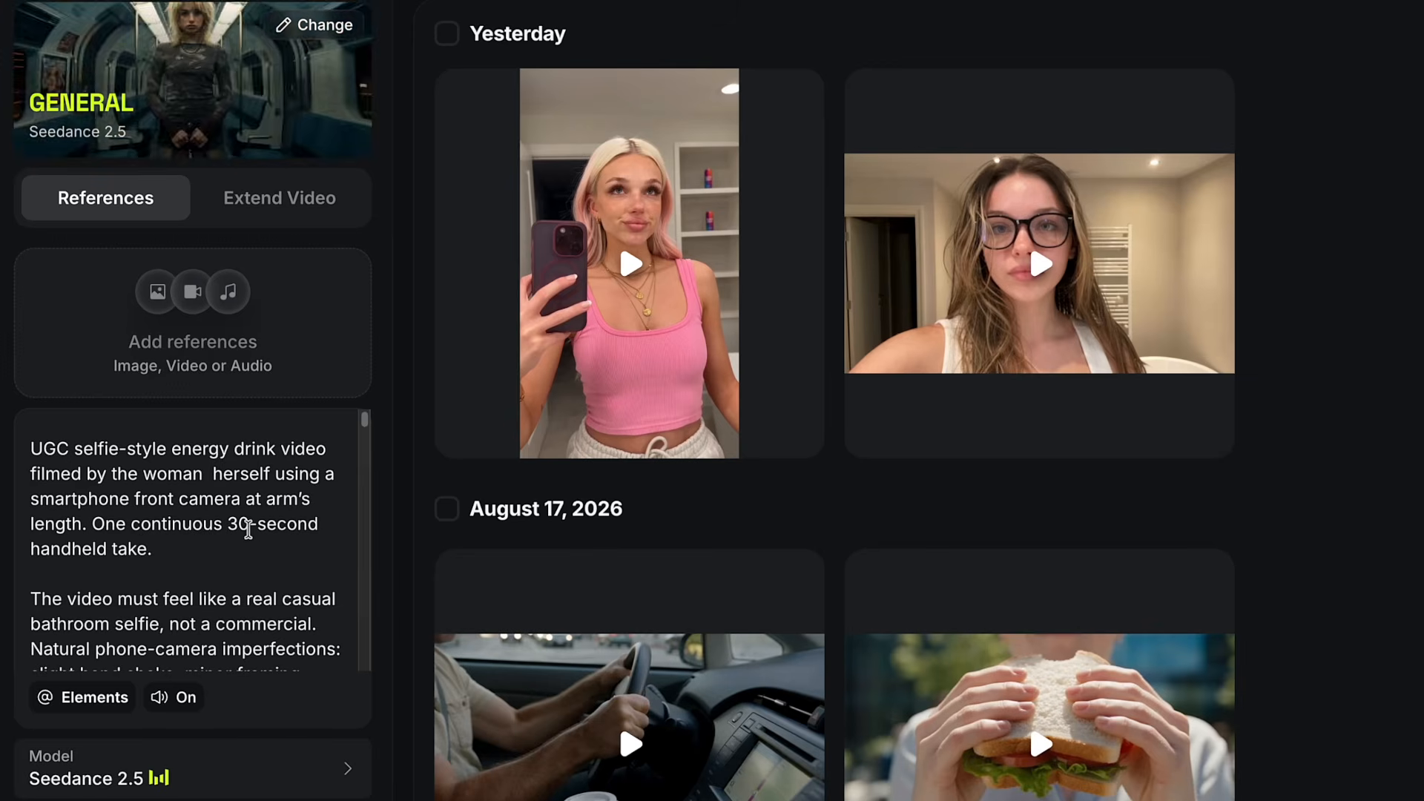
pyautogui.scroll(-15, 168, 518)
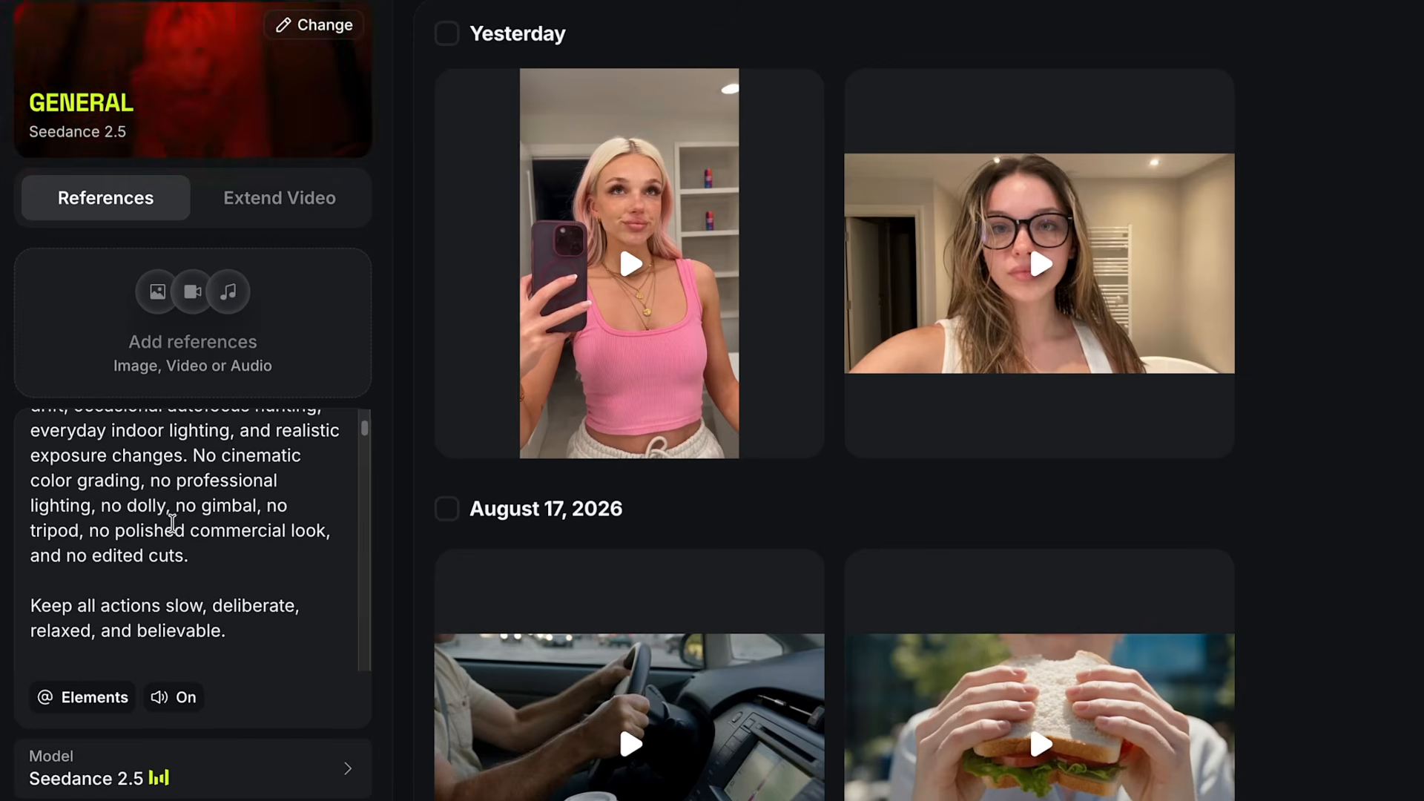
pyautogui.scroll(-15, 158, 510)
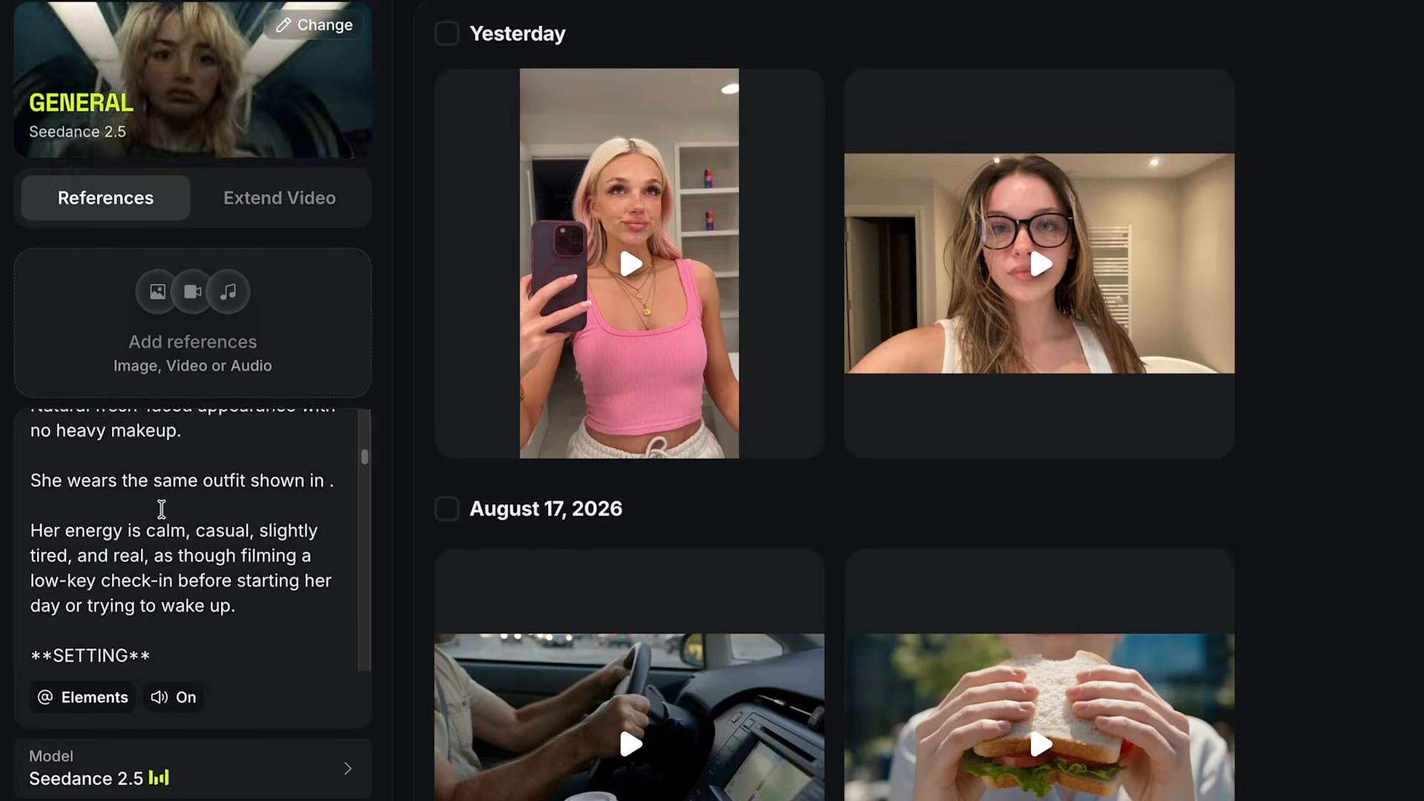
pyautogui.scroll(-5, 173, 486)
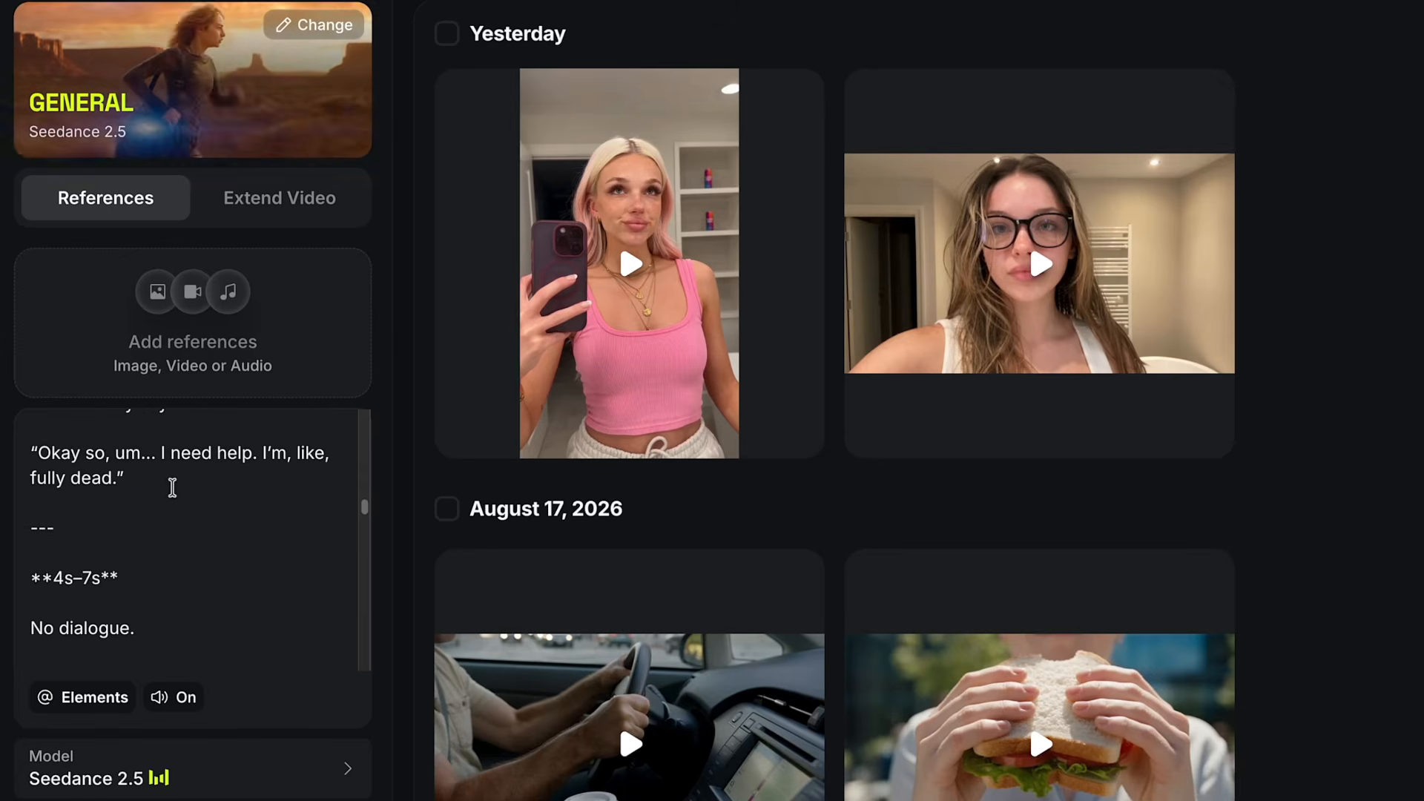
pyautogui.scroll(-10, 180, 531)
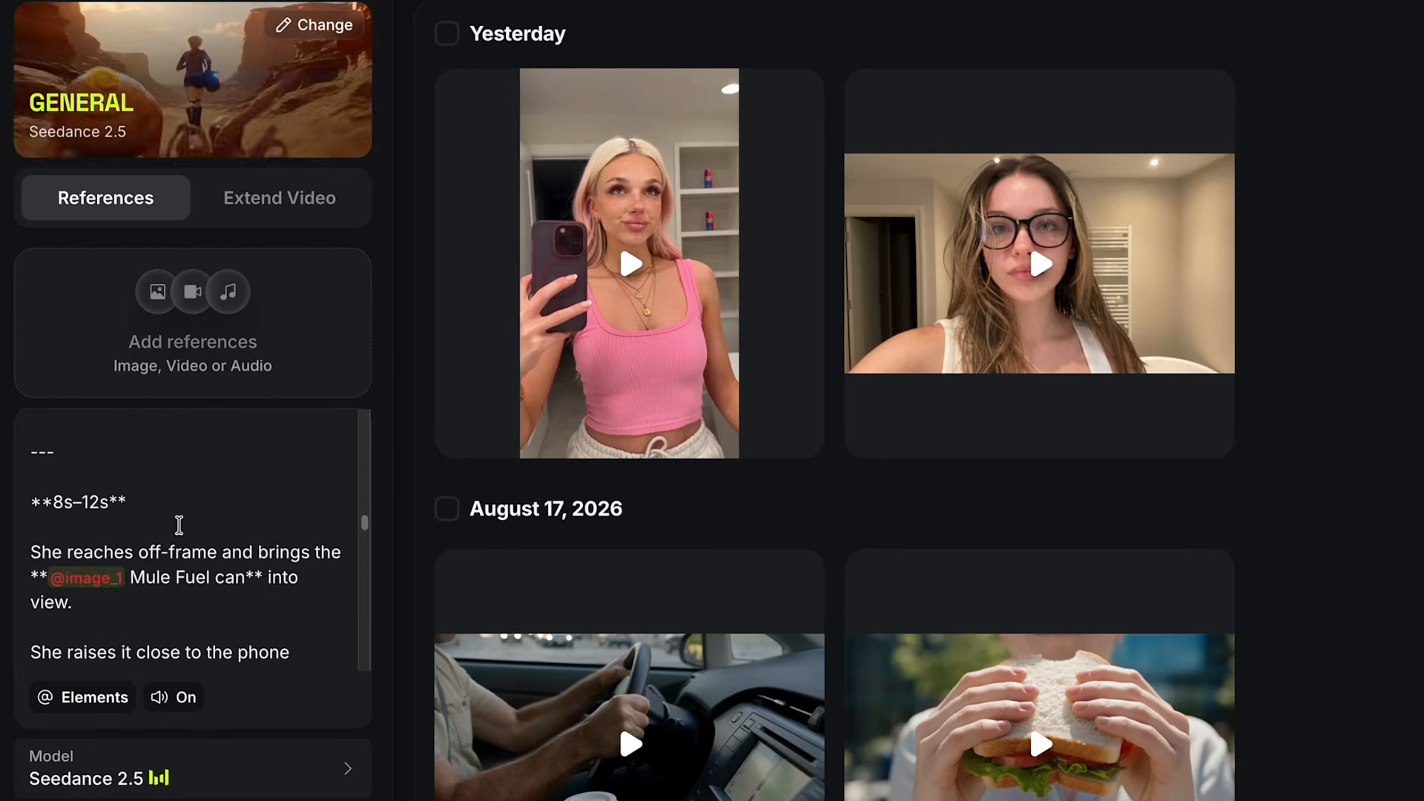
pyautogui.scroll(20, 192, 502)
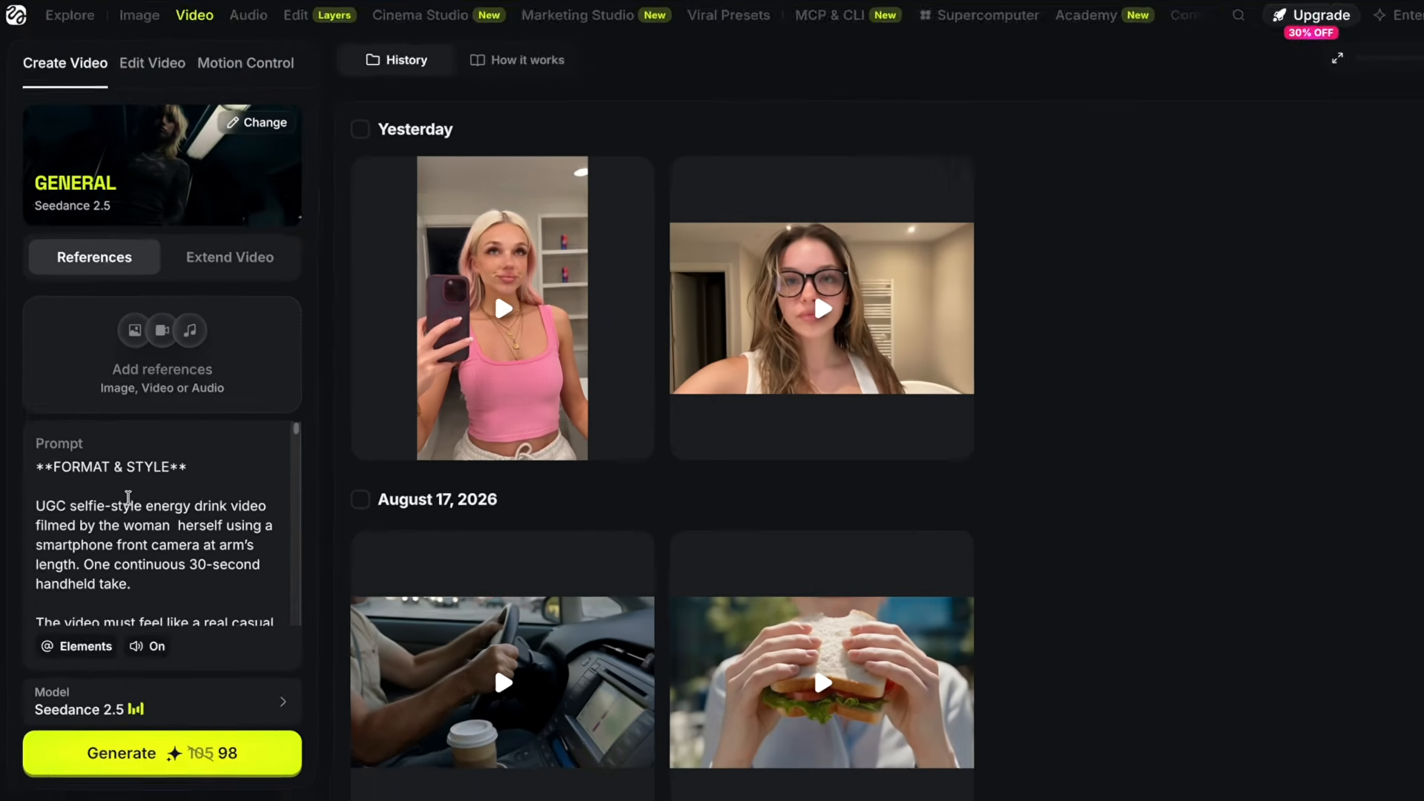
pyautogui.scroll(-1, 164, 508)
pyautogui.scroll(-1, 128, 494)
pyautogui.scroll(-3, 138, 472)
pyautogui.scroll(2, 112, 486)
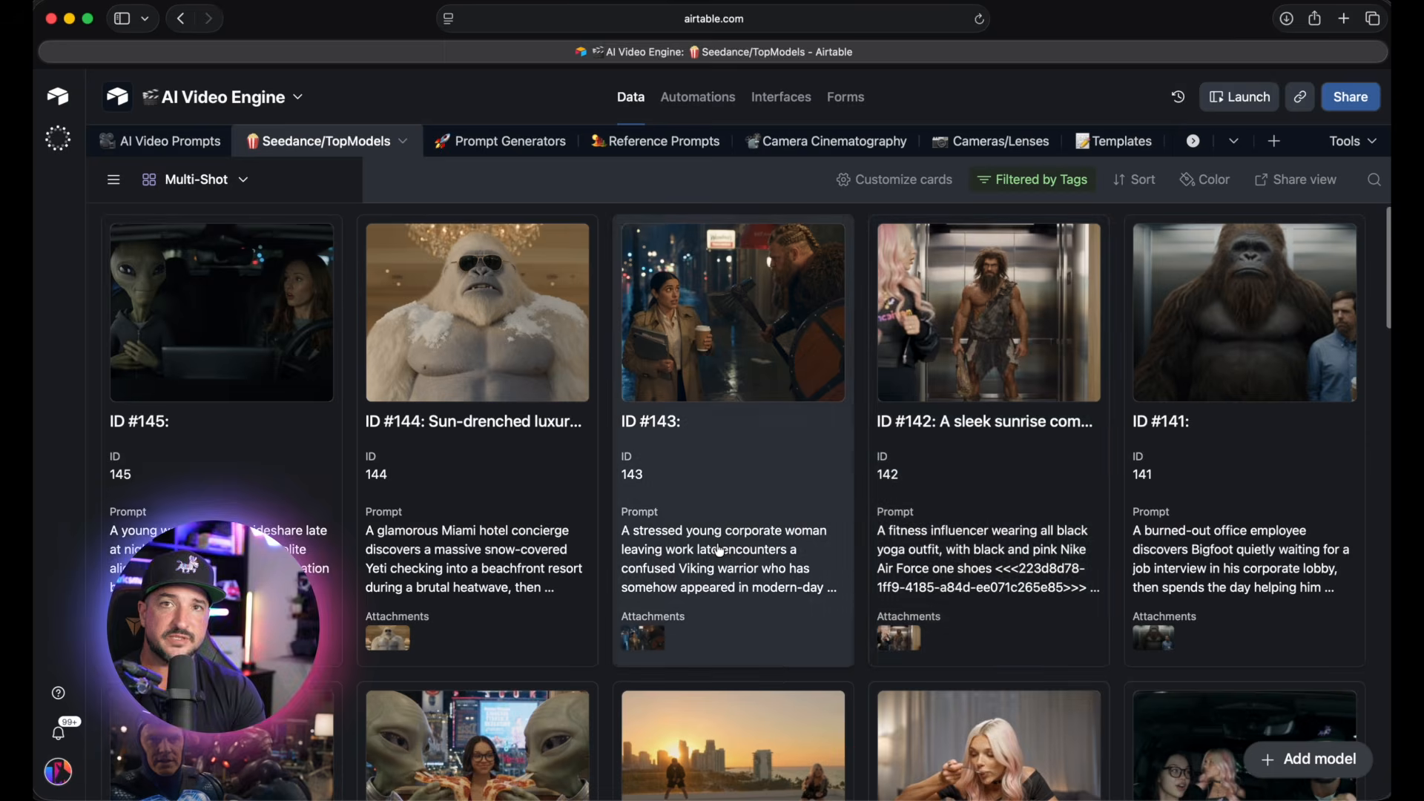
# Step: In Airtable, open record 143 from the Multi-Shot gallery and examine how its prompt is divided into timed shots
pyautogui.click(720, 552)
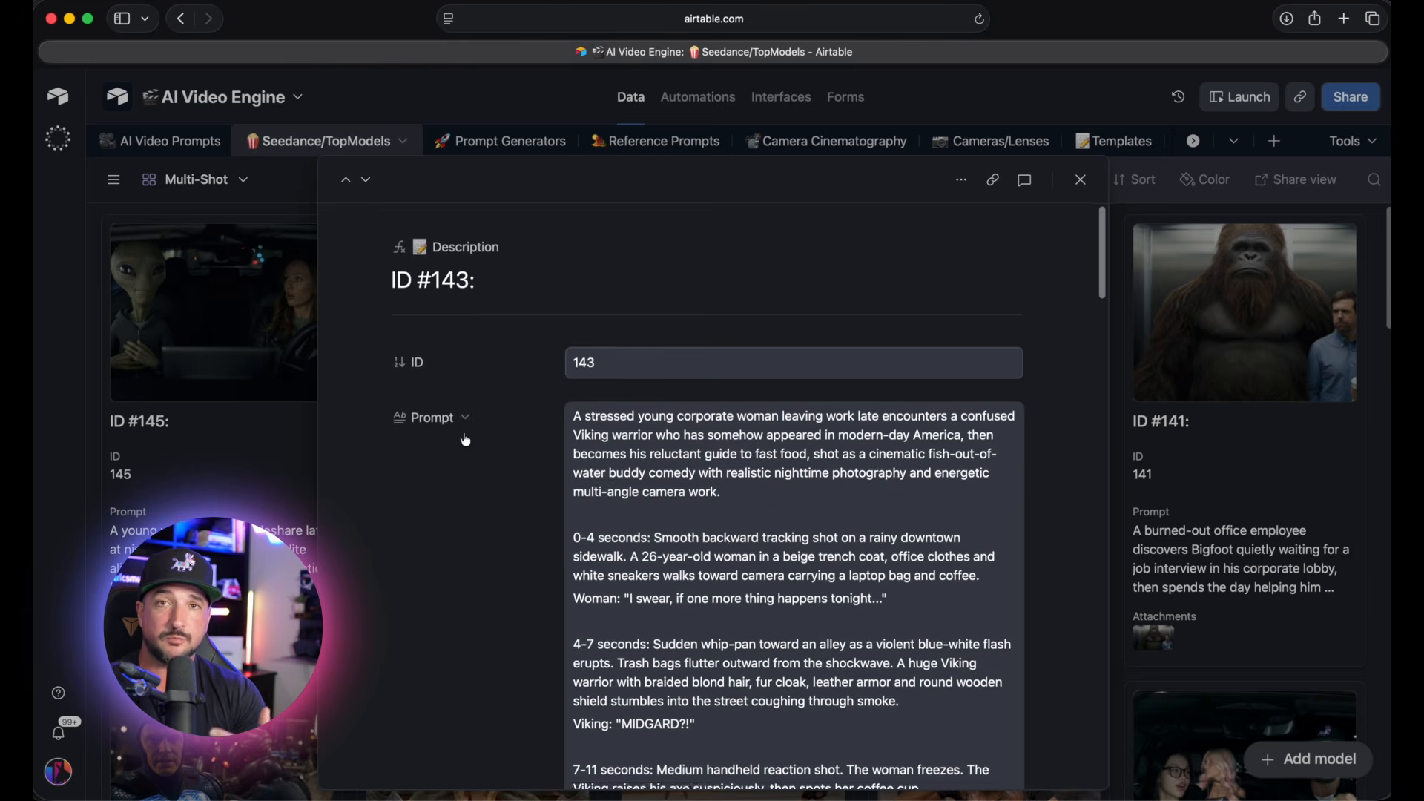
pyautogui.scroll(-5, 464, 438)
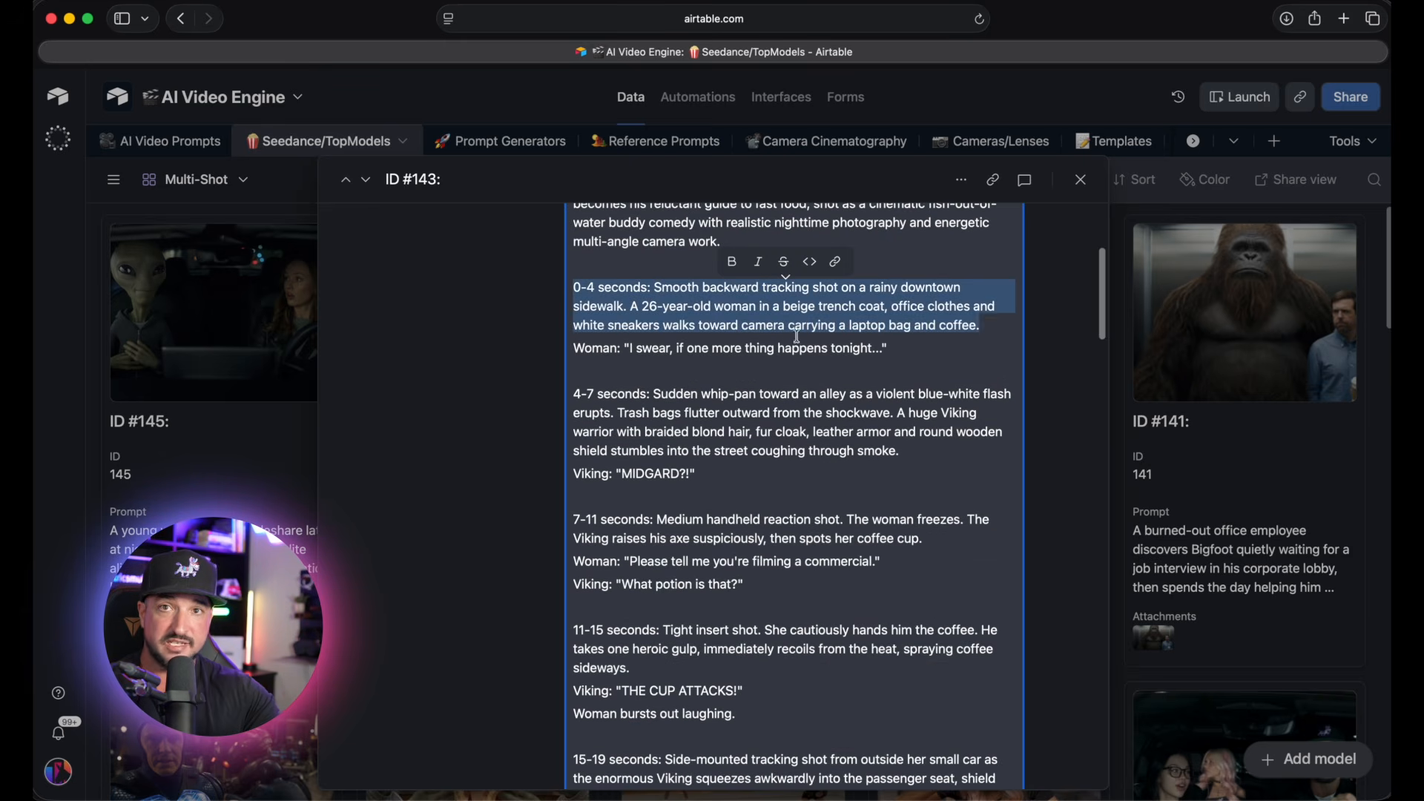
pyautogui.moveTo(576, 394); pyautogui.dragTo(751, 584)
pyautogui.scroll(-3, 623, 507)
pyautogui.moveTo(569, 515); pyautogui.dragTo(586, 530)
pyautogui.scroll(-2, 659, 489)
pyautogui.scroll(-5, 671, 482)
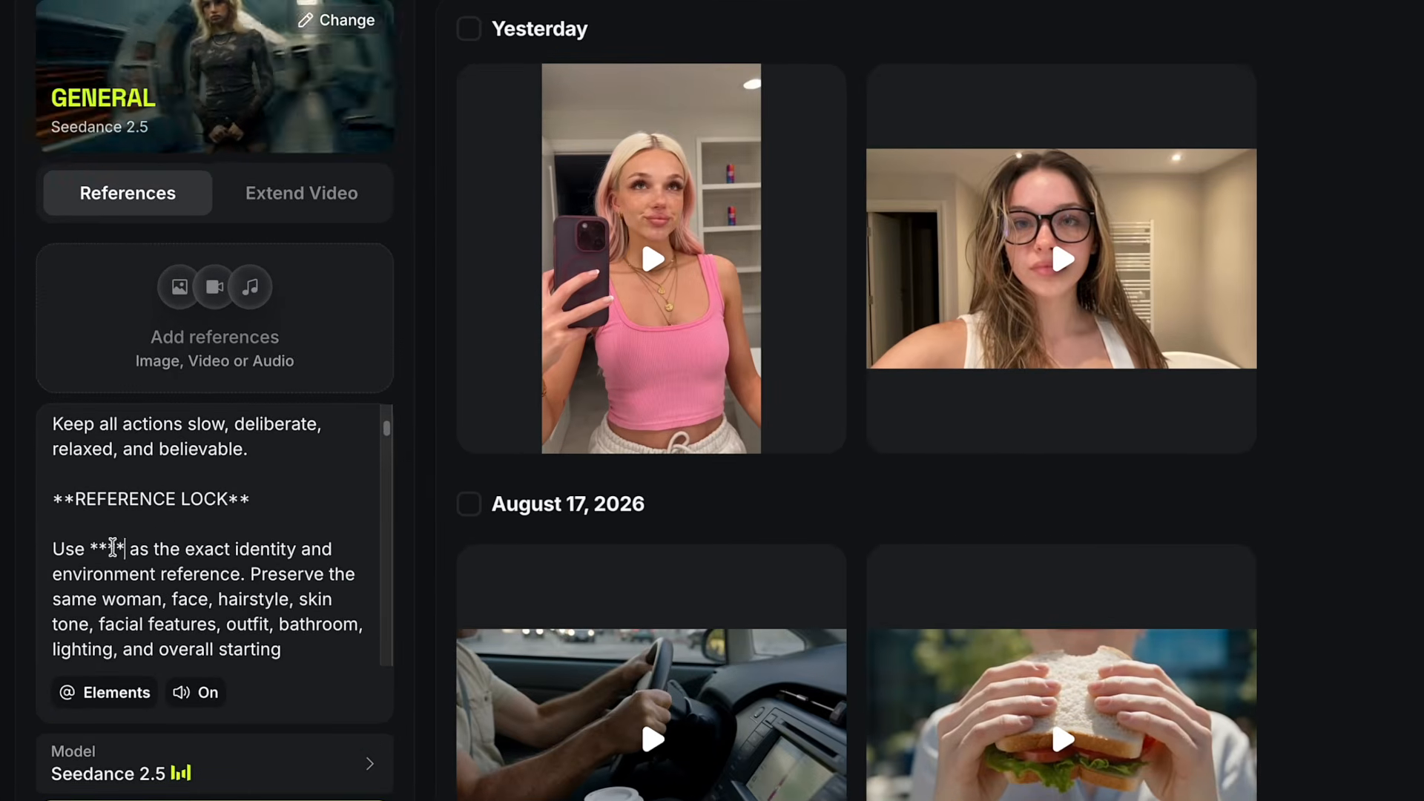
pyautogui.write('@Sunshine')
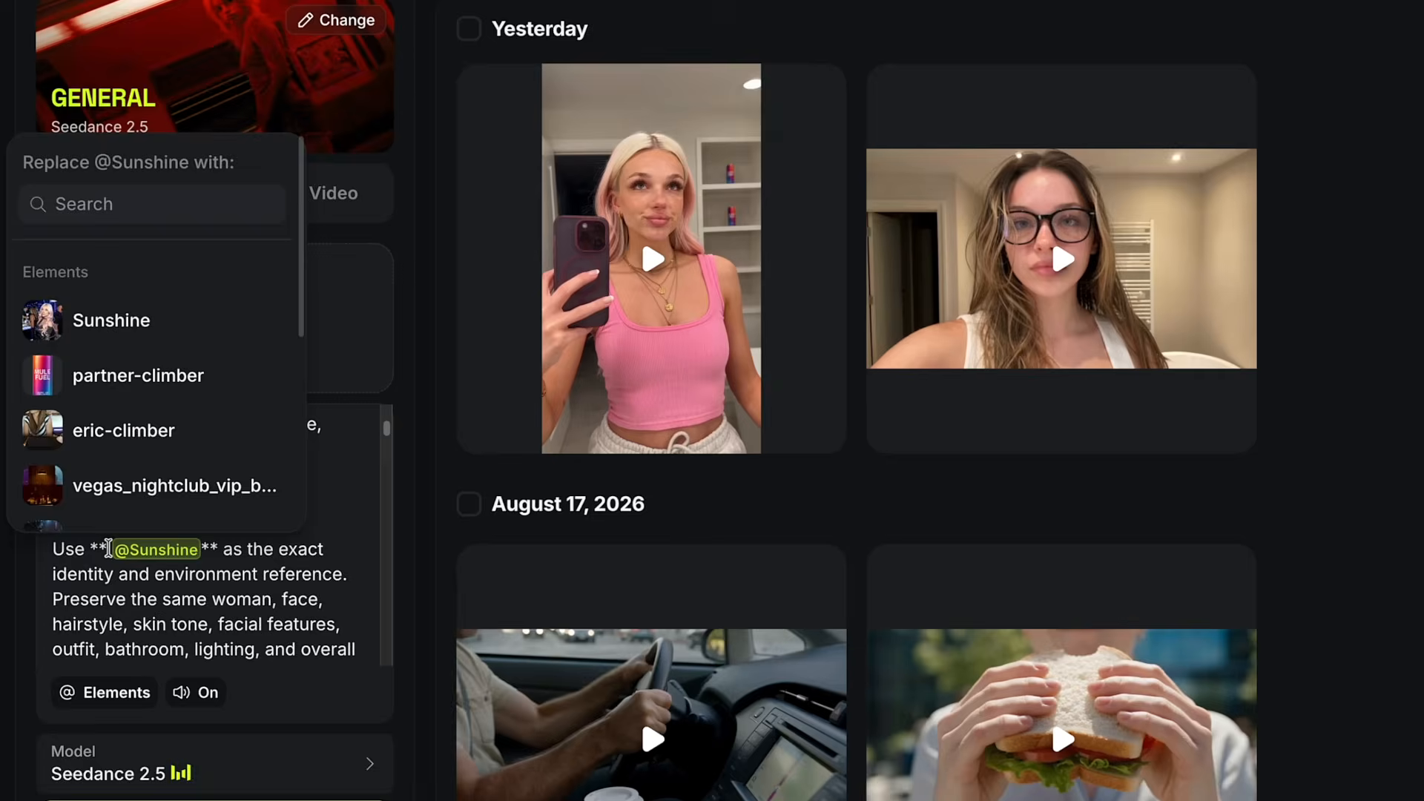
pyautogui.click(109, 549)
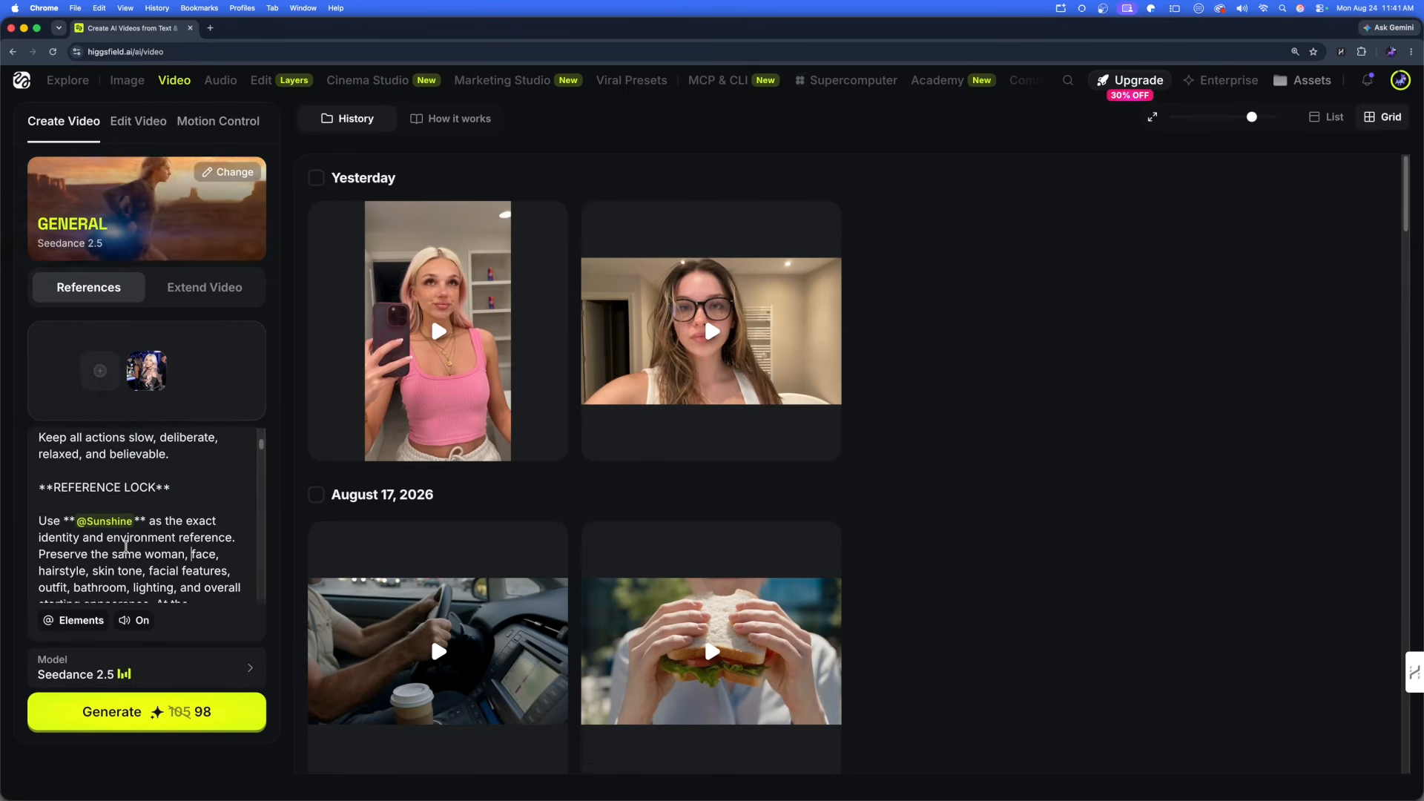
pyautogui.scroll(-5, 126, 546)
pyautogui.scroll(2, 139, 501)
pyautogui.scroll(-1, 140, 501)
pyautogui.scroll(-1, 114, 547)
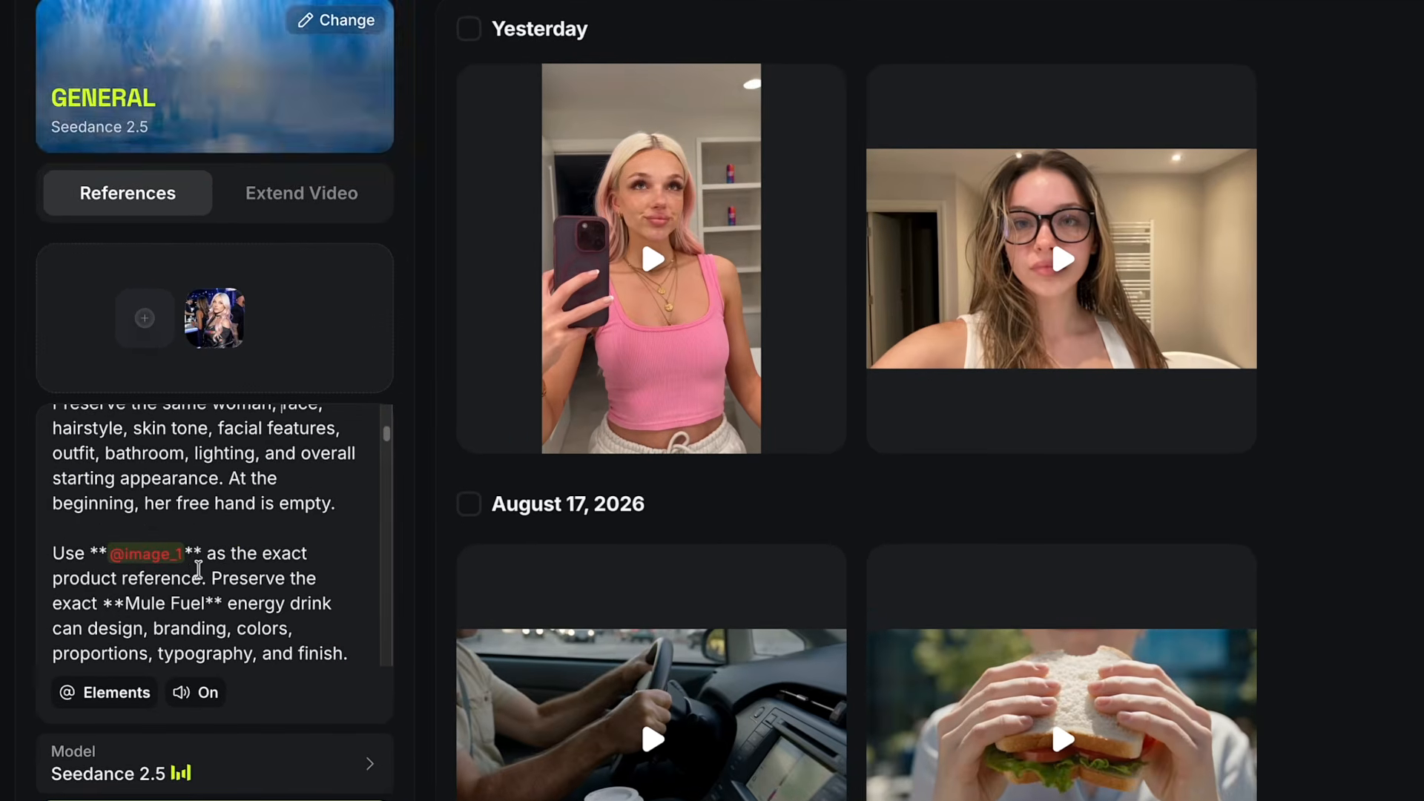
pyautogui.click(130, 526)
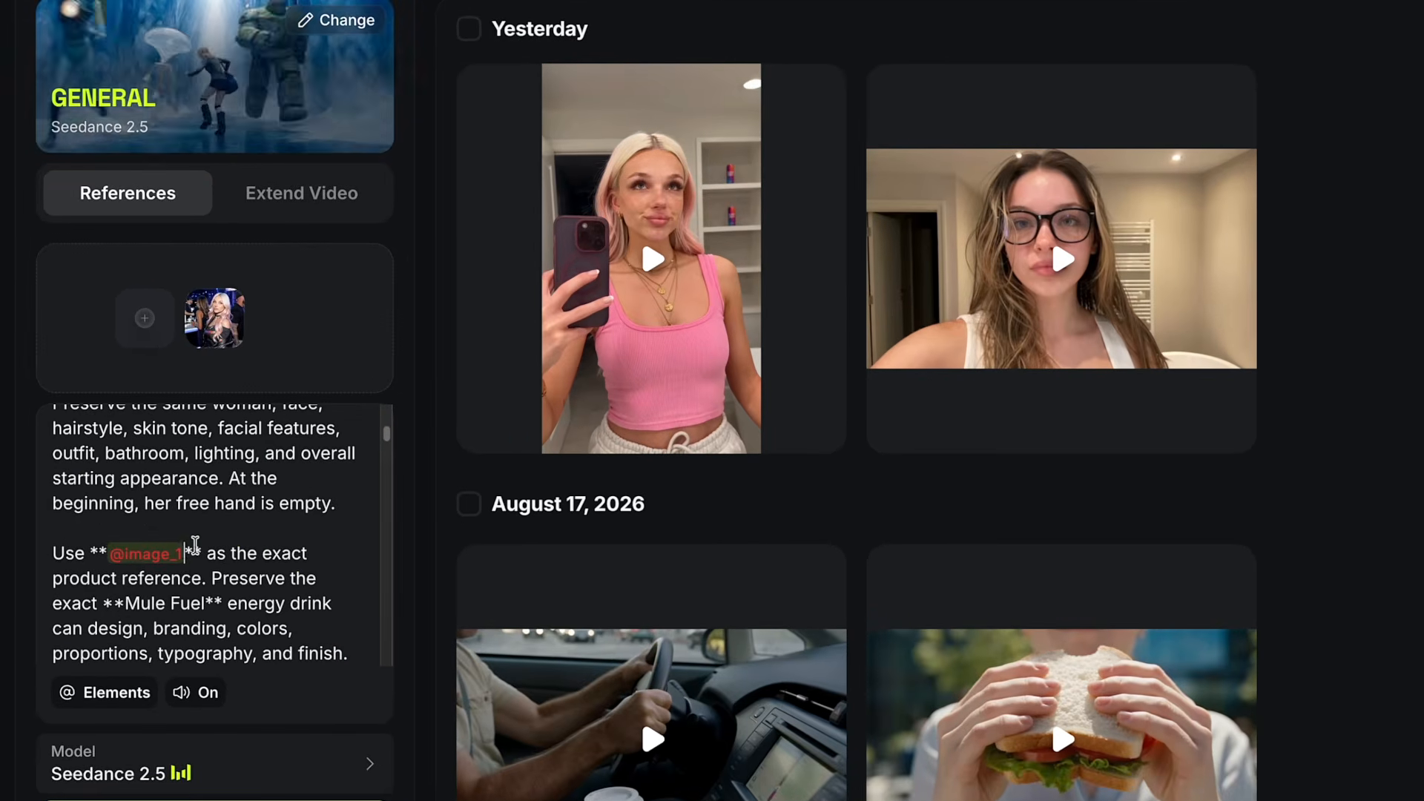
pyautogui.press('BackSpace')
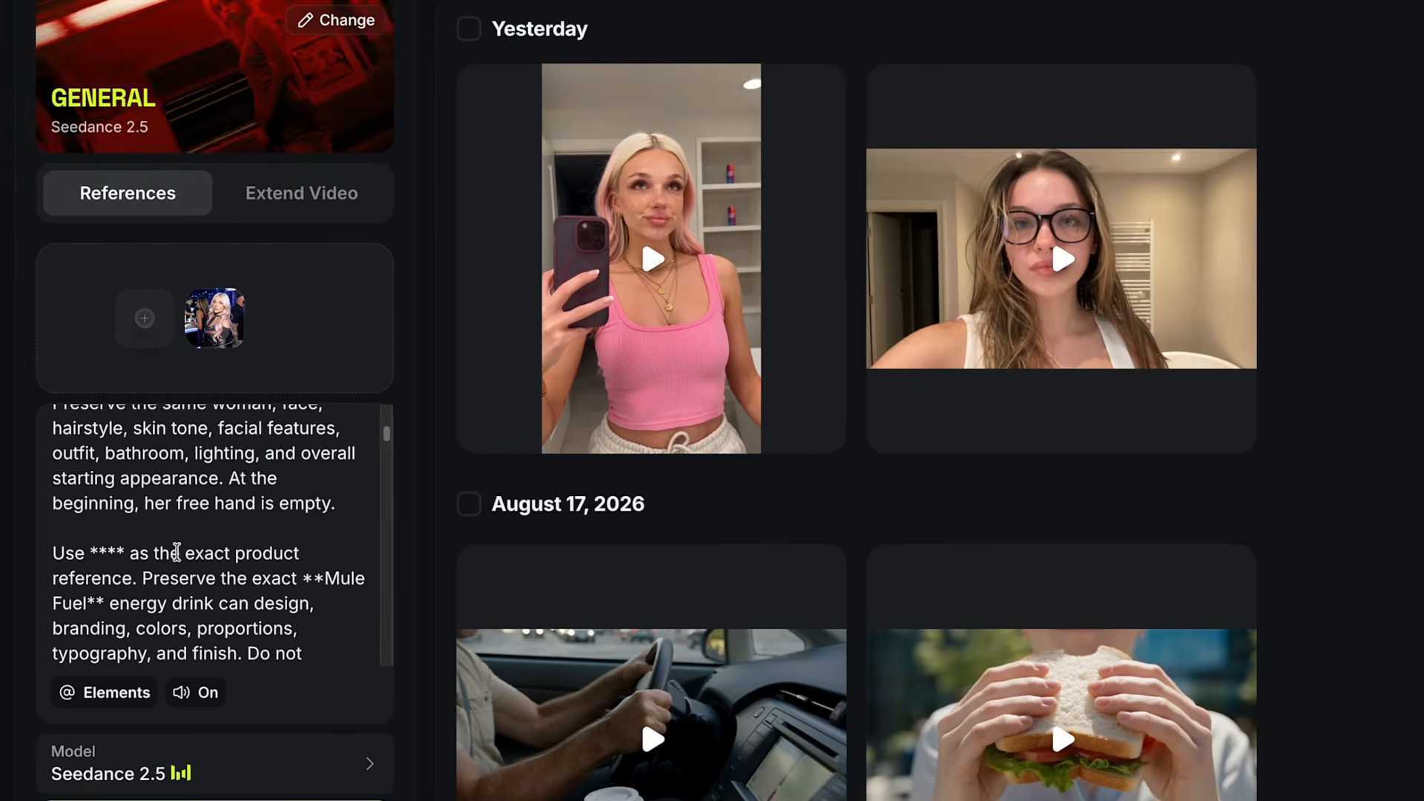
pyautogui.click(144, 319)
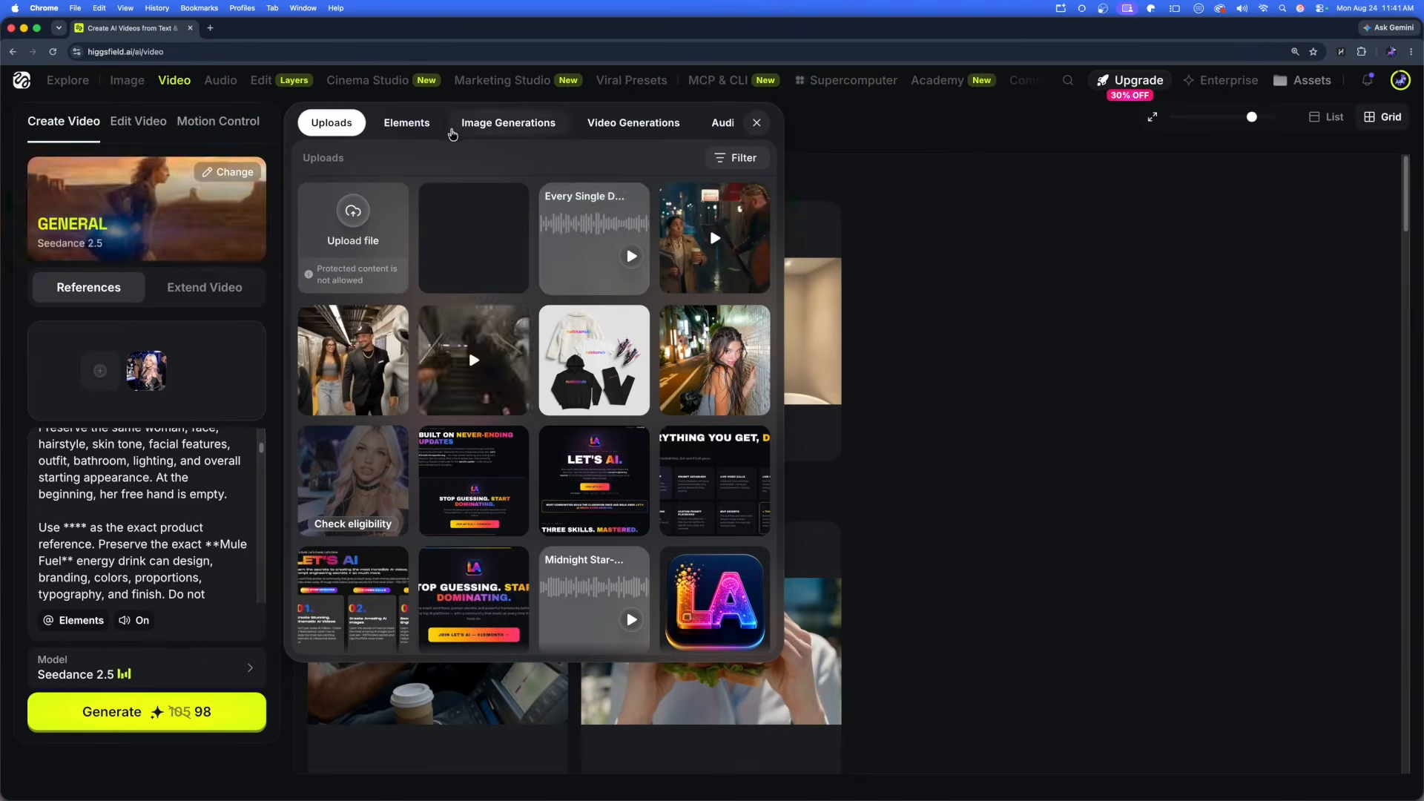
pyautogui.scroll(-3, 480, 304)
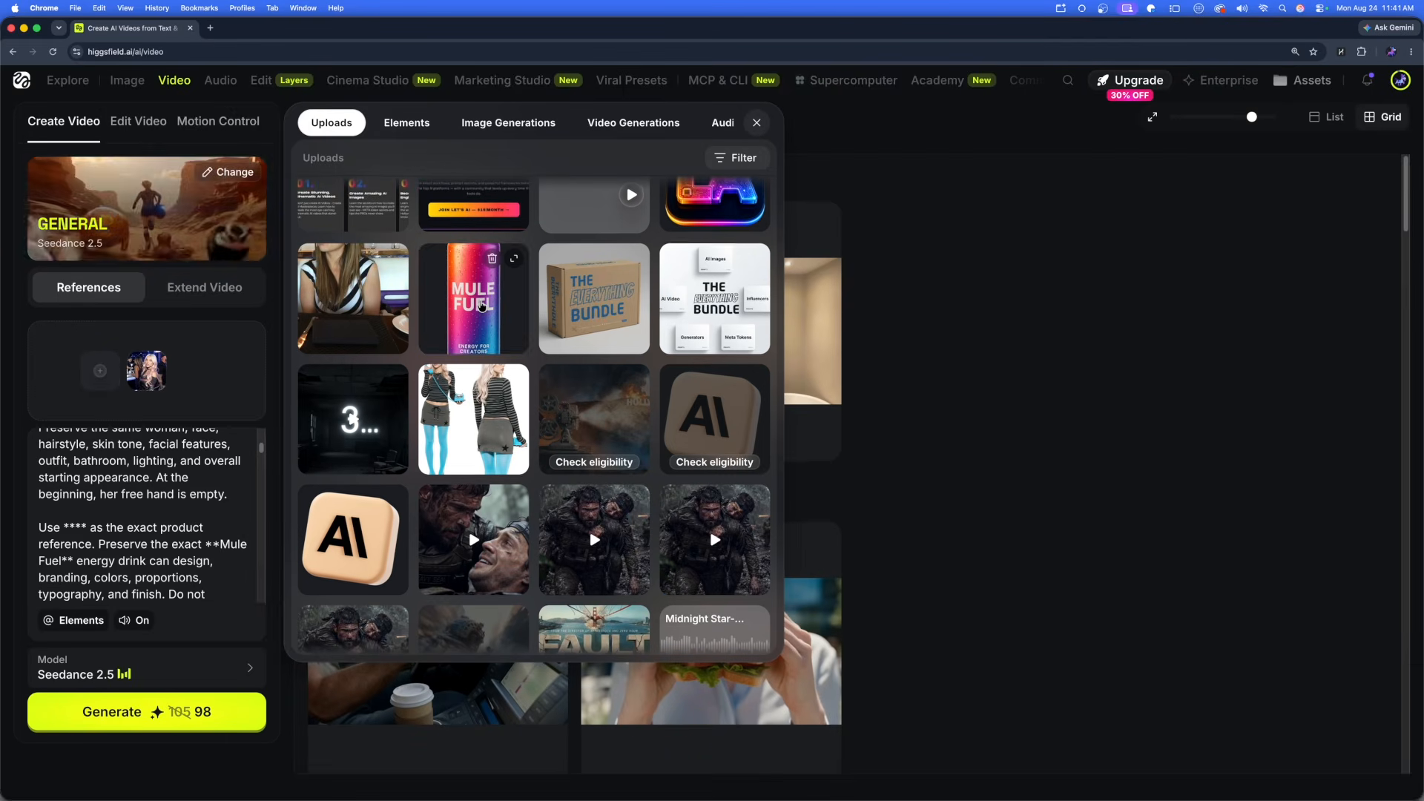
pyautogui.click(481, 304)
pyautogui.click(822, 121)
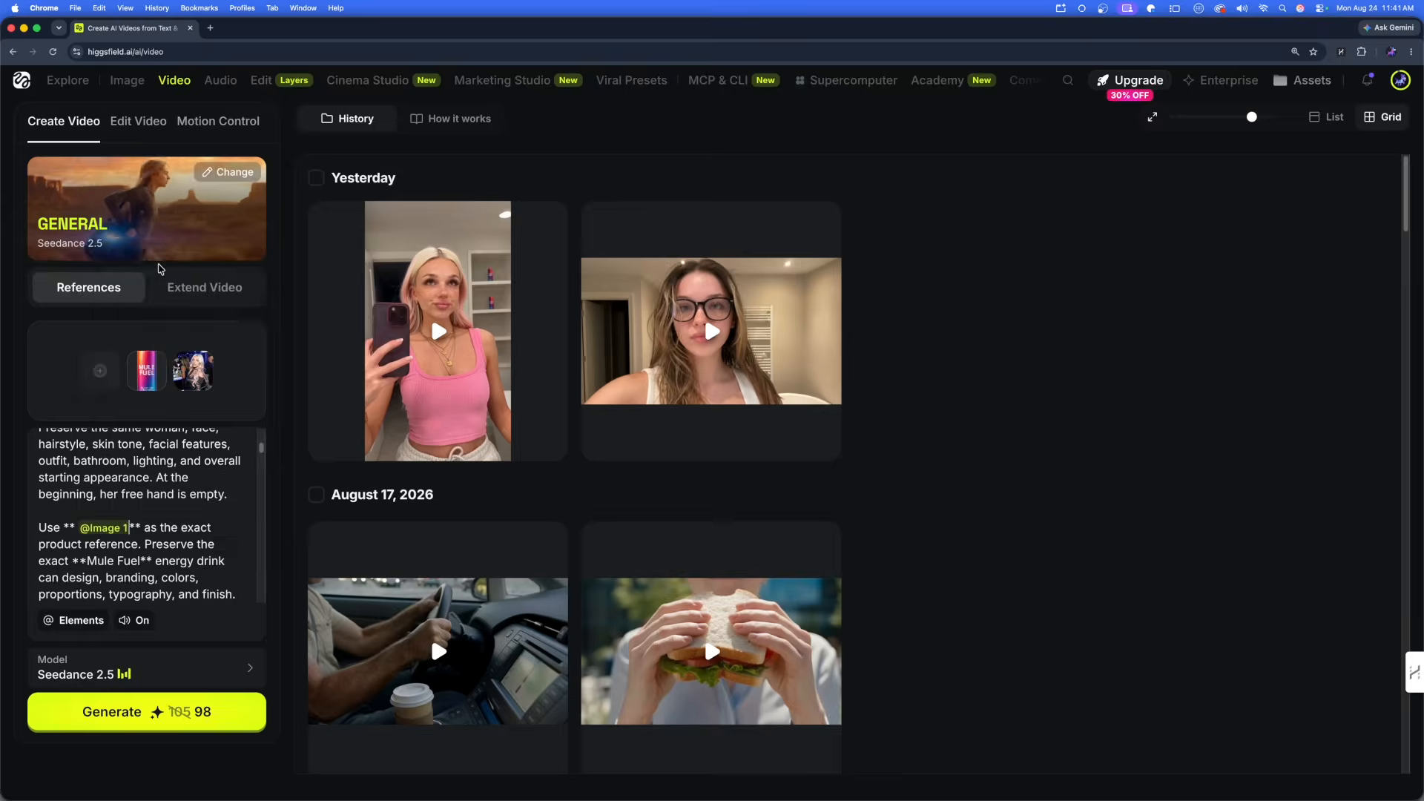
pyautogui.moveTo(111, 528)
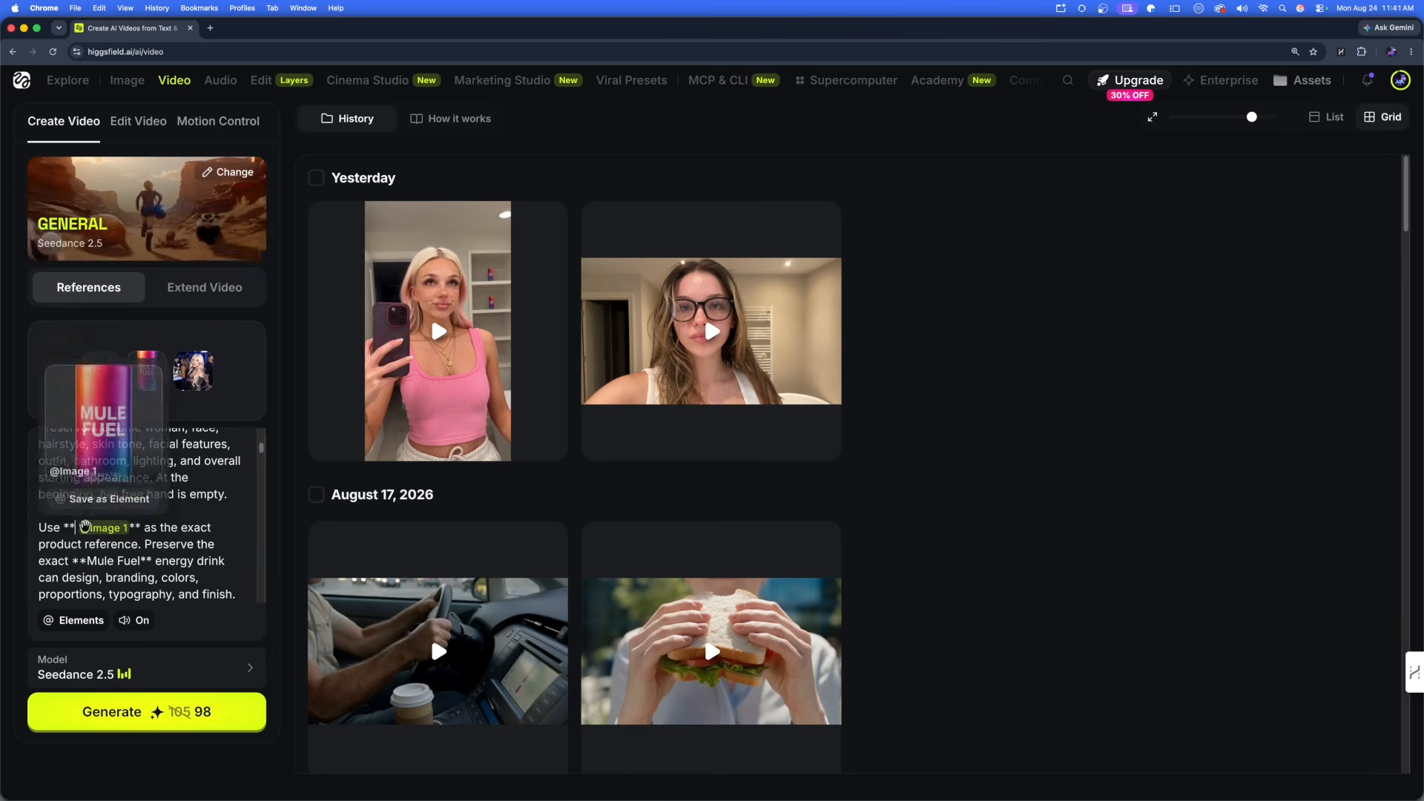
# Step: Set the video's duration to 30s, go to its aspect ratio setting and generate the video with Seedance 2.5
pyautogui.scroll(-5, 155, 519)
pyautogui.click(150, 575)
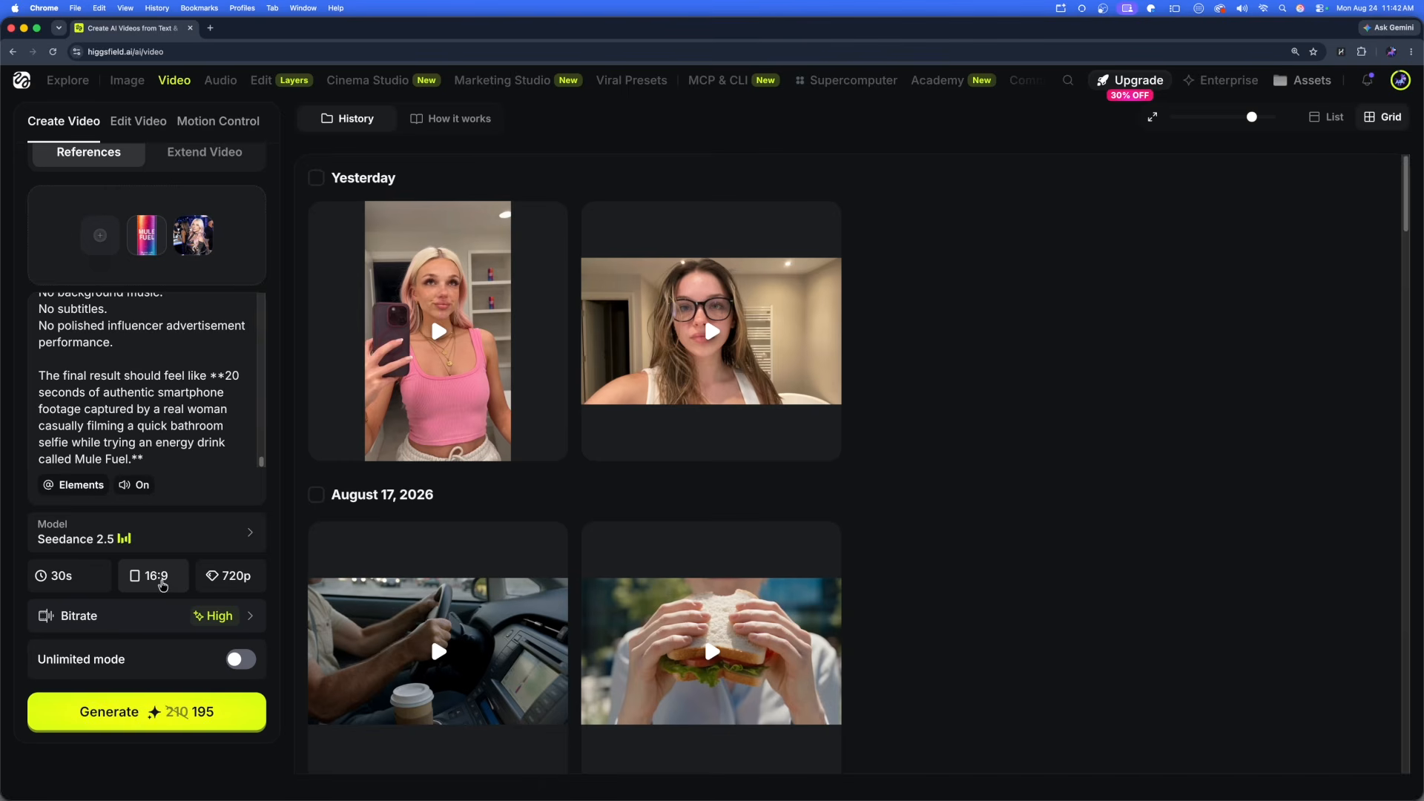
pyautogui.click(202, 725)
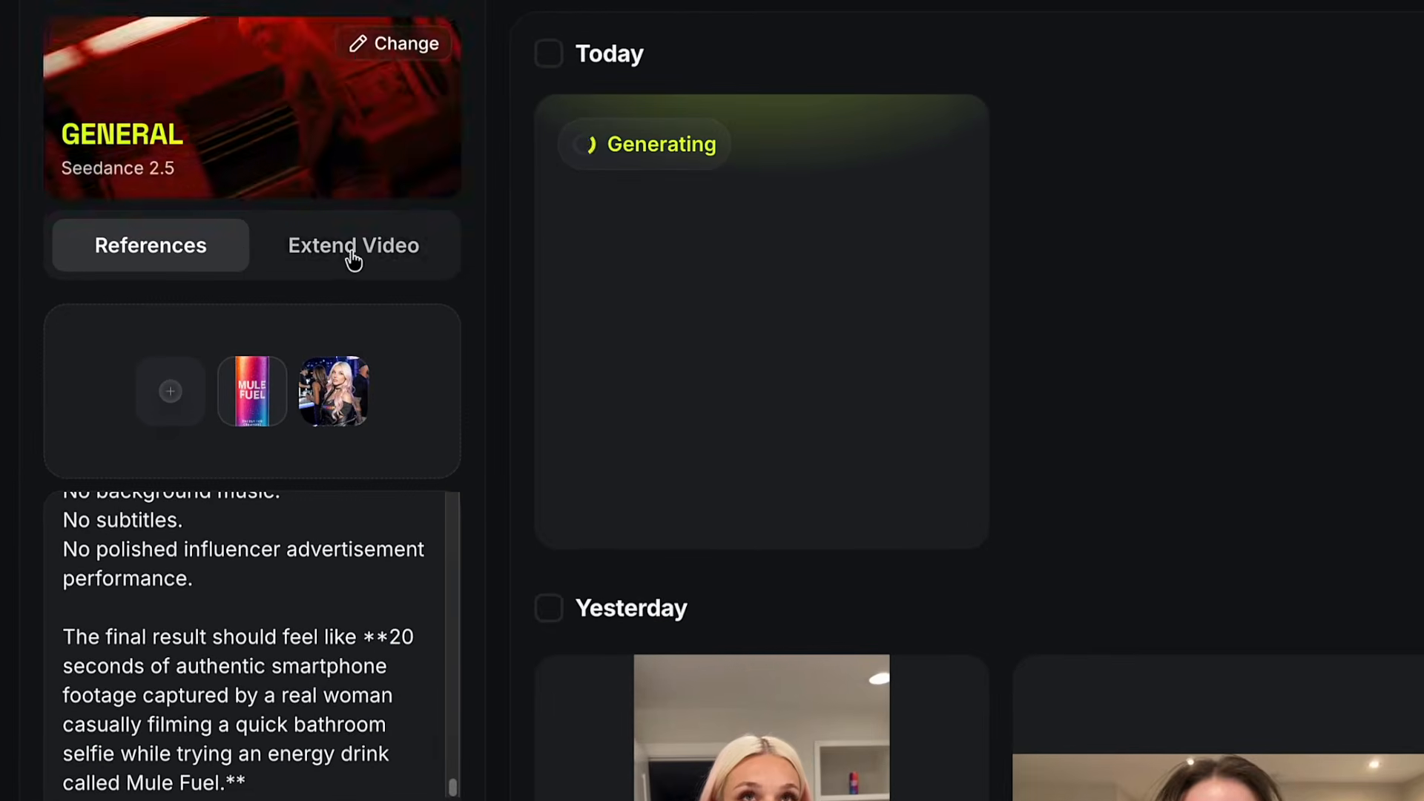
# Step: Switch to the Extend Video mode and look over its source video, reference, Direction and prompt settings
pyautogui.click(348, 258)
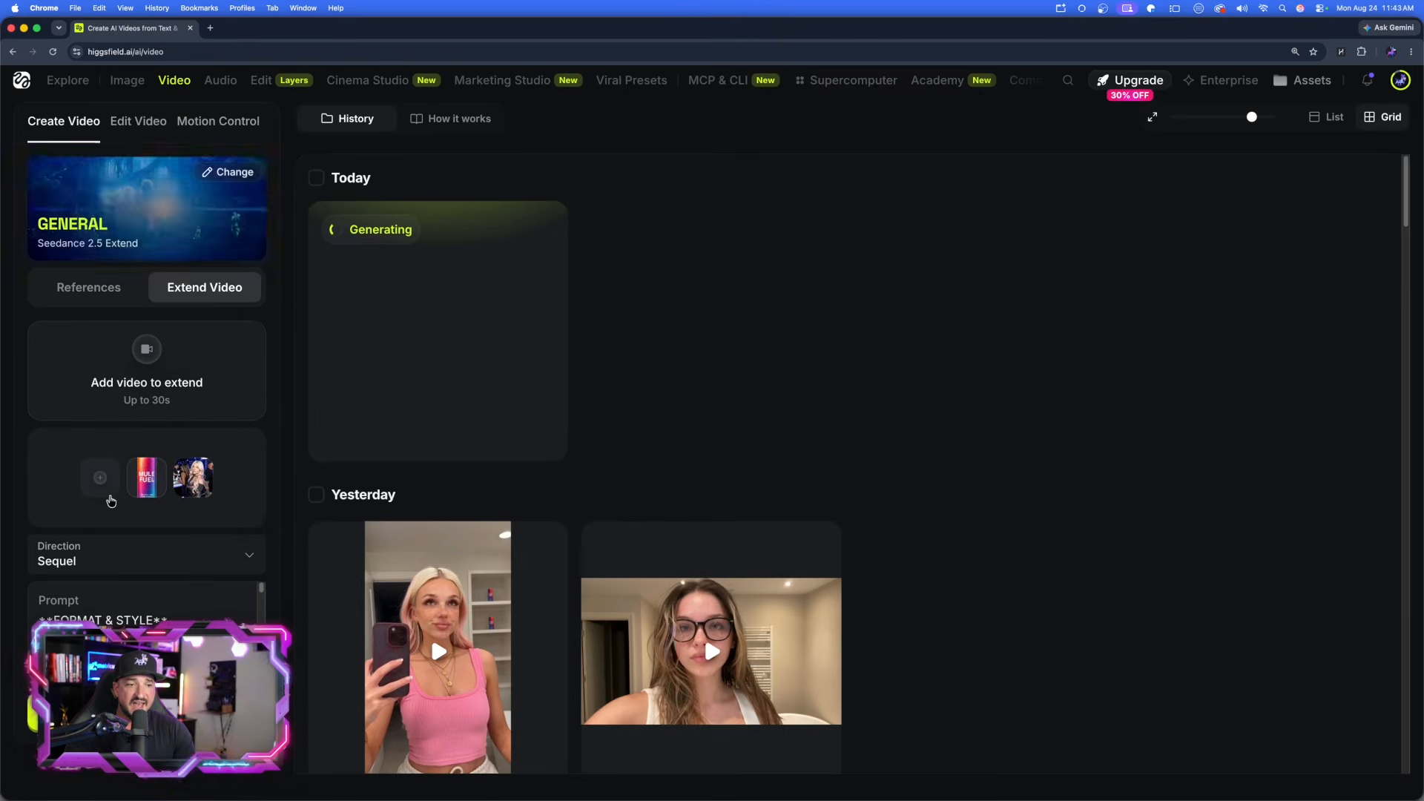
pyautogui.scroll(-2, 111, 502)
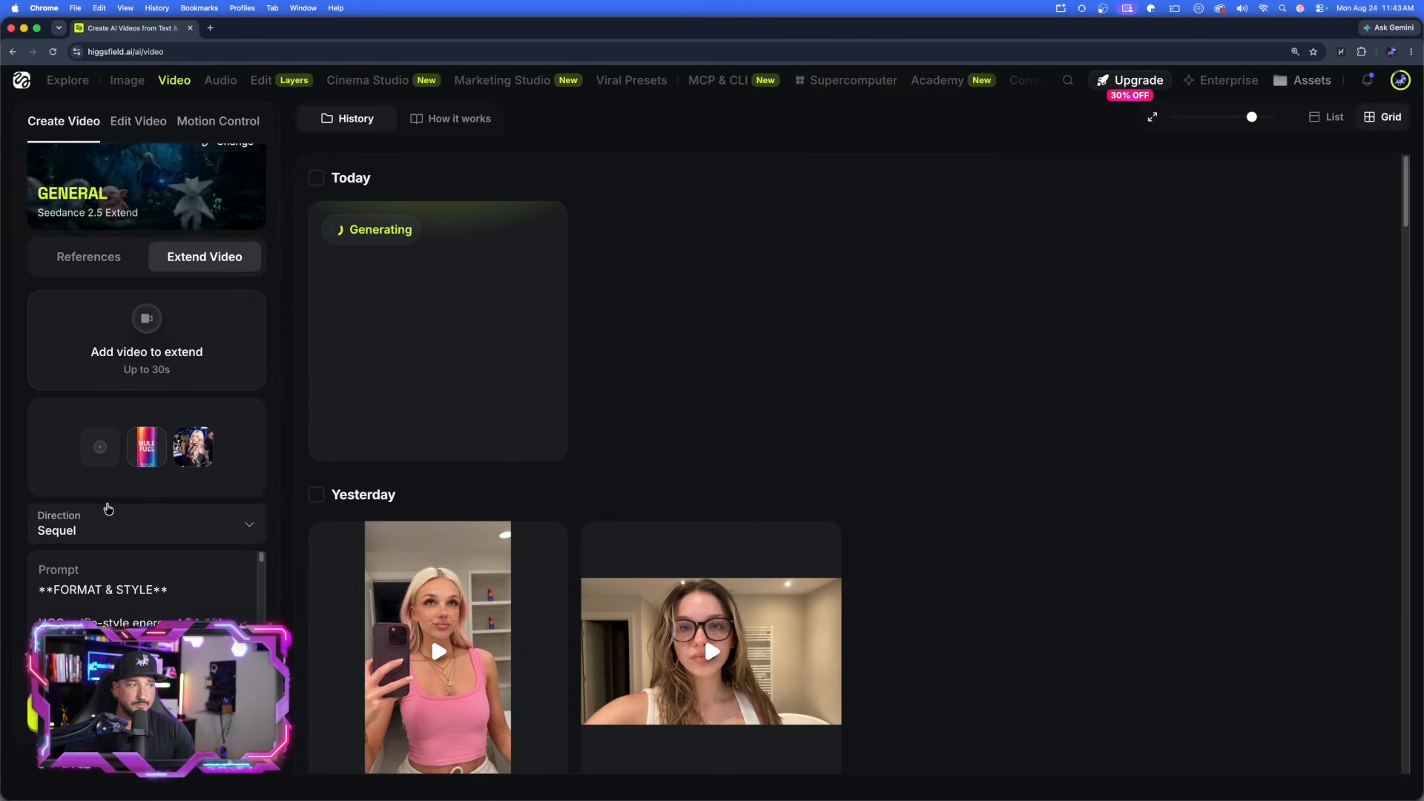
pyautogui.click(140, 508)
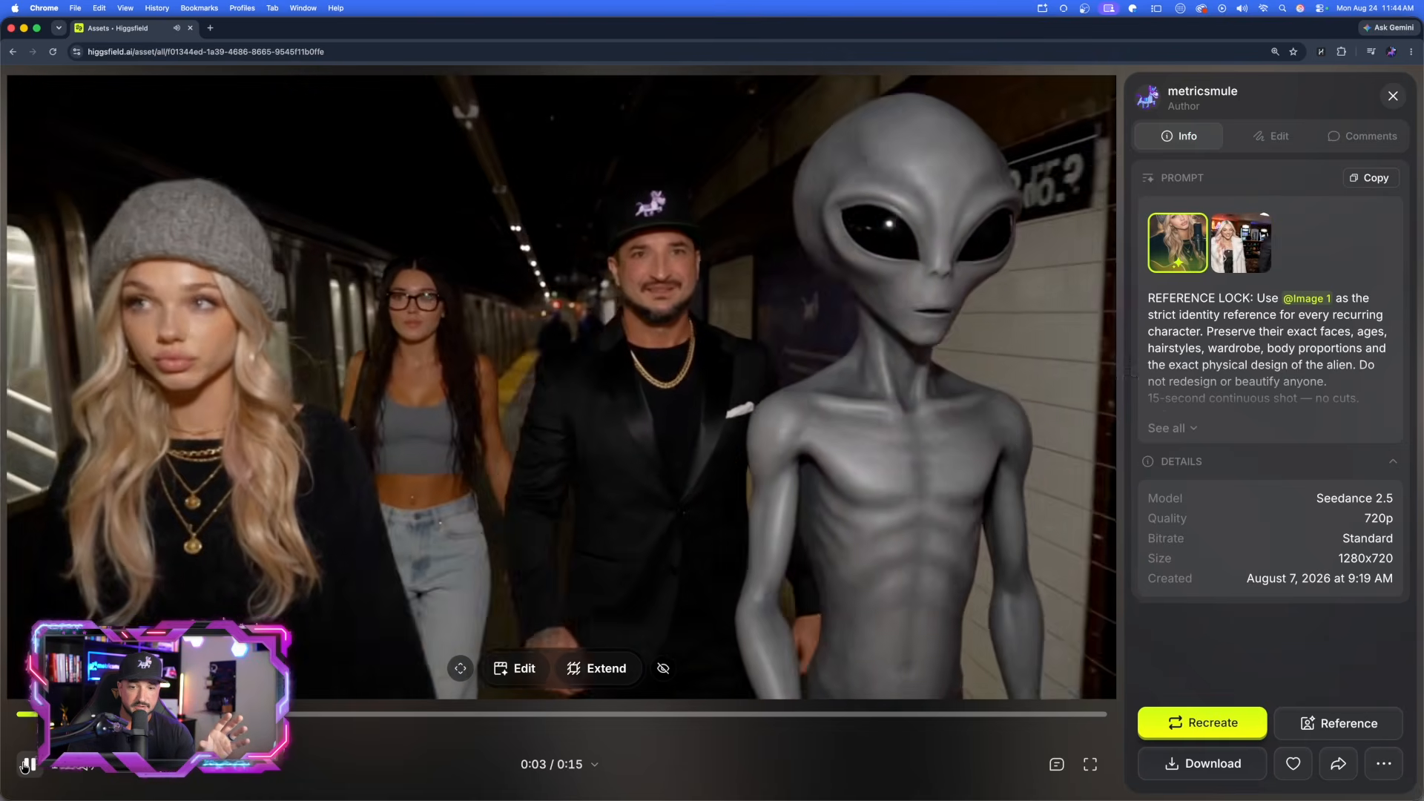
# Step: Review the subway alien video and the ending of its Seedance 2.5 Extend sequel with the green tunnel glow
pyautogui.click(28, 764)
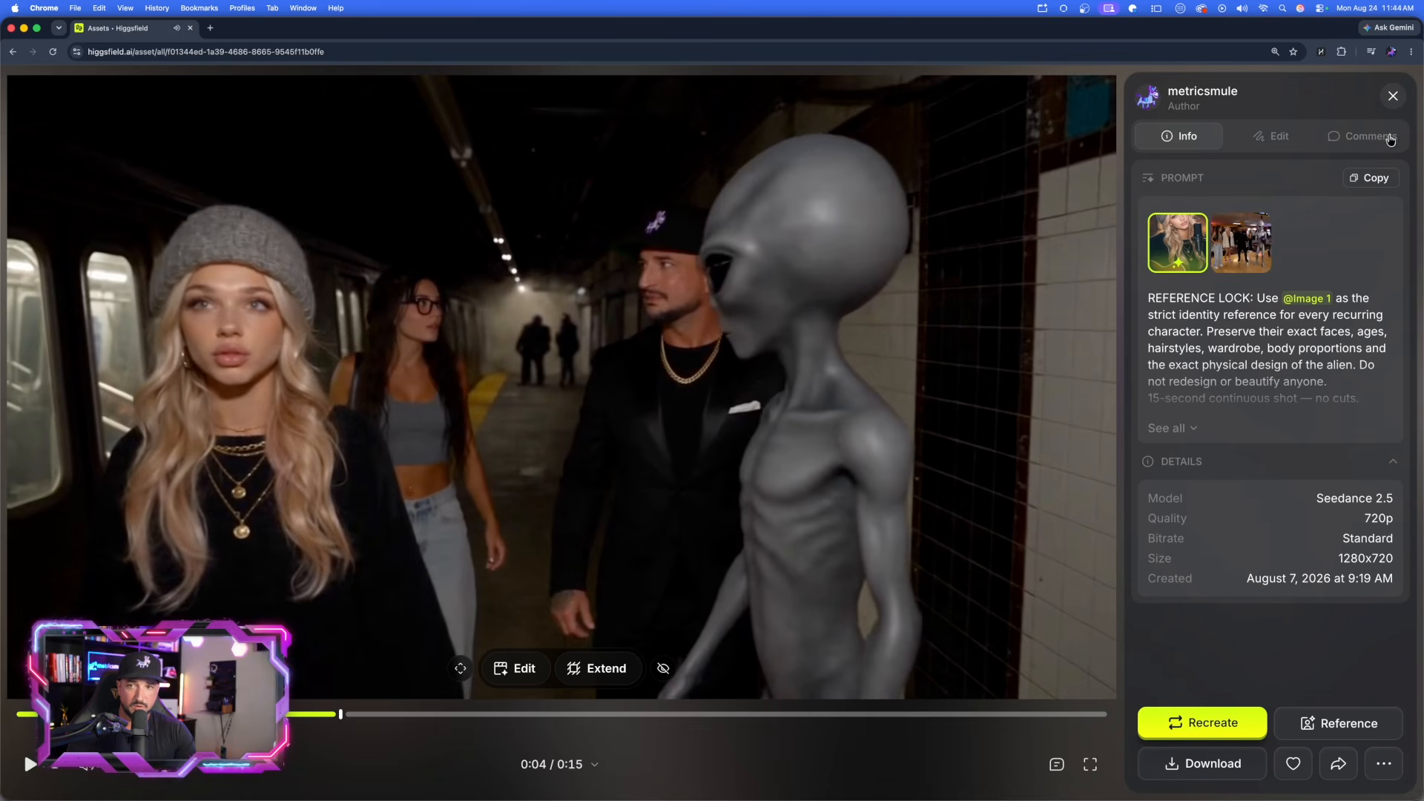
pyautogui.click(1393, 95)
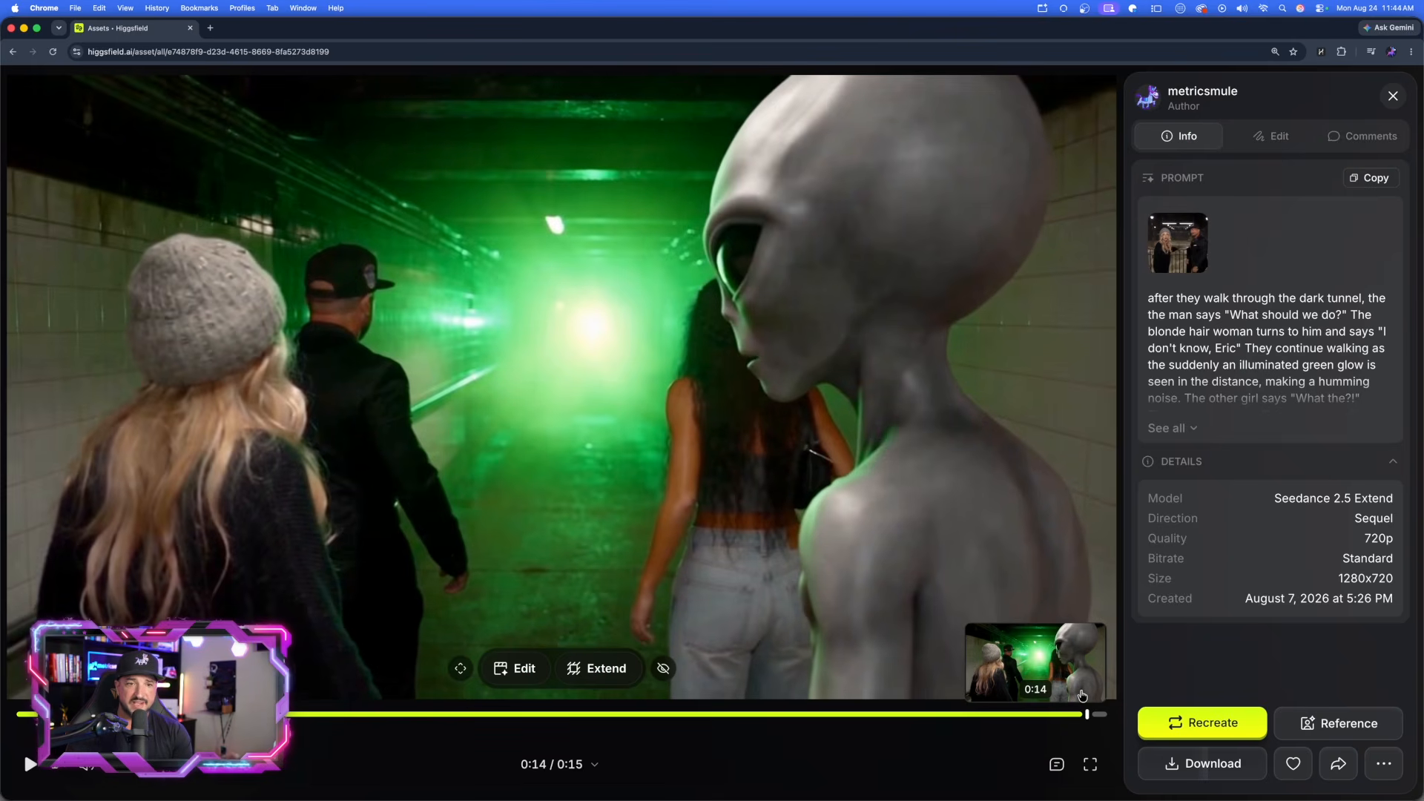
pyautogui.moveTo(1083, 694); pyautogui.dragTo(1067, 699)
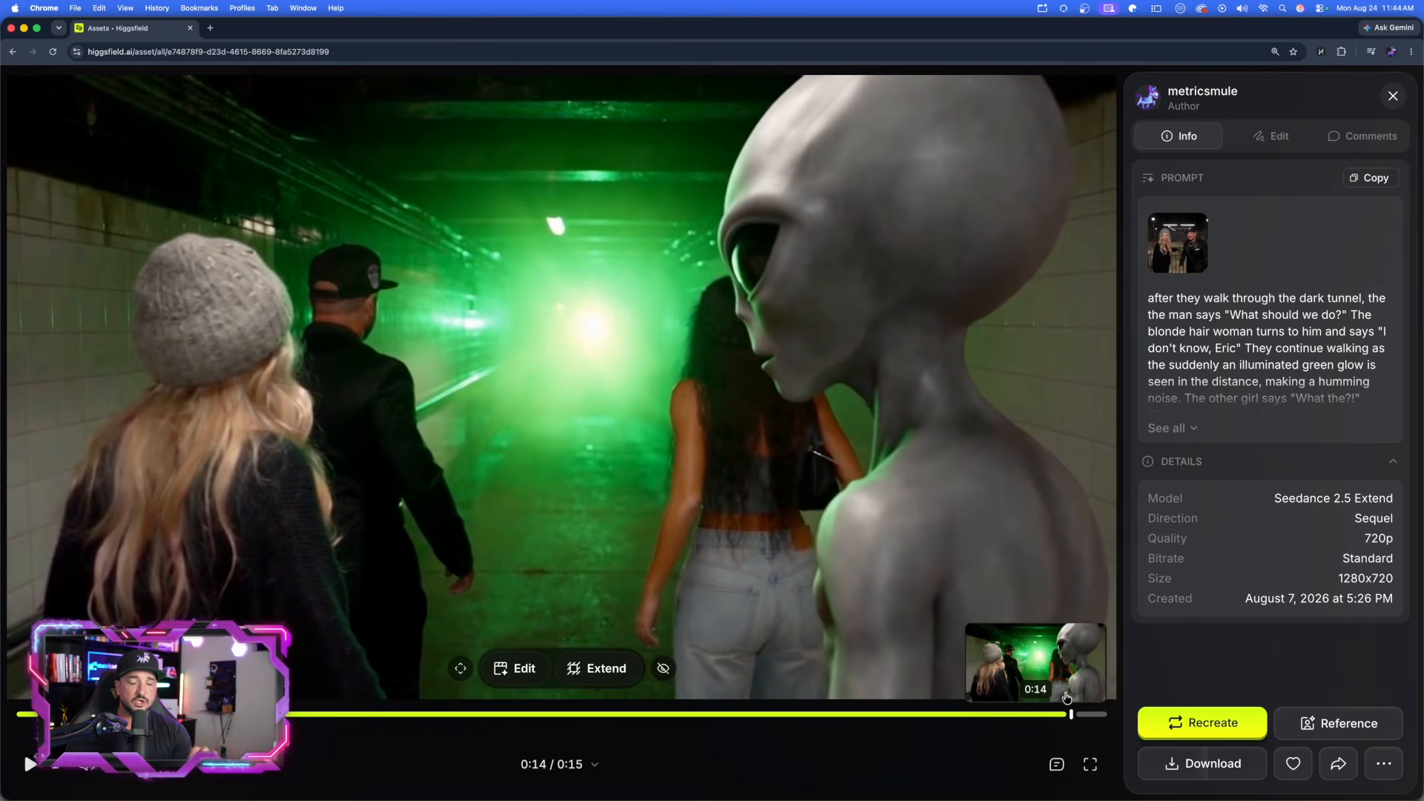
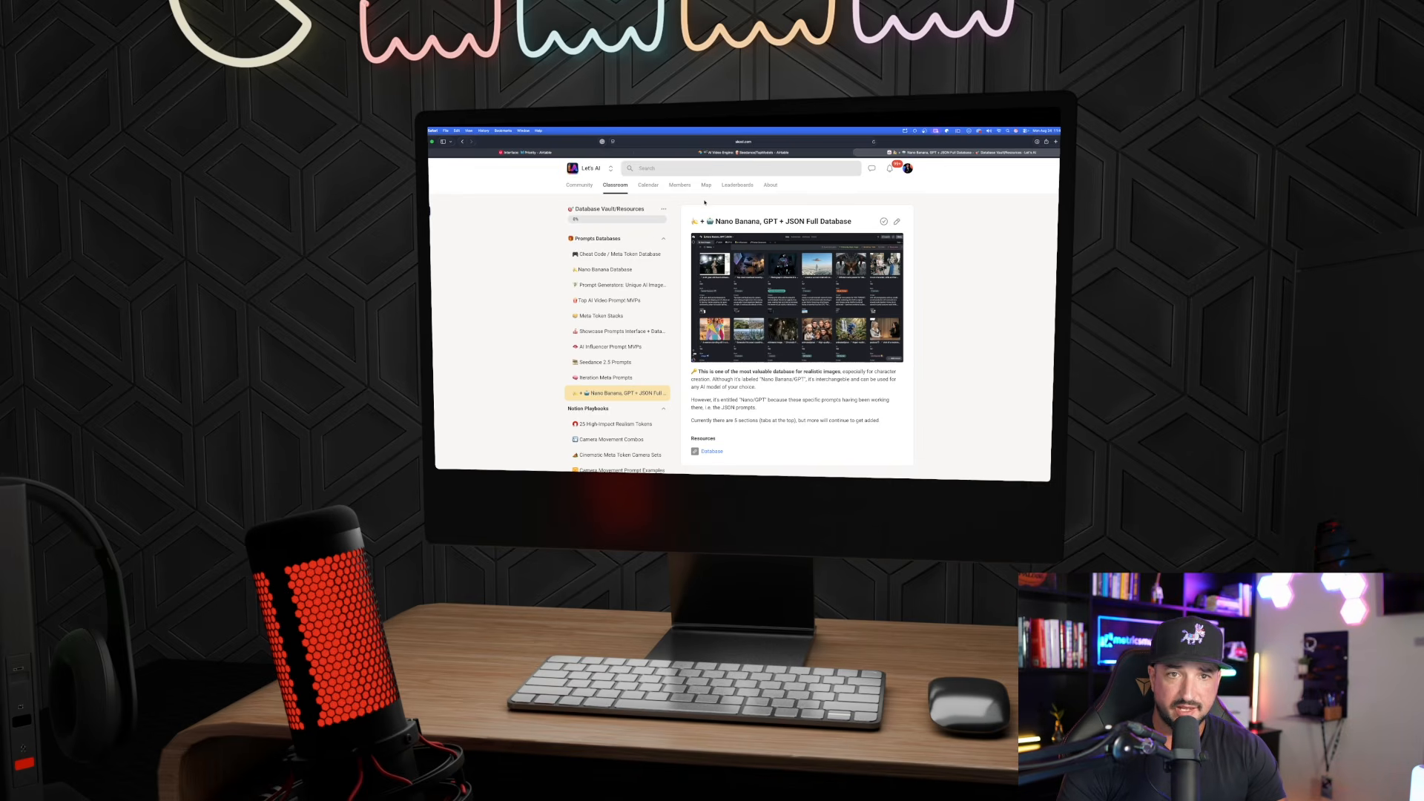
# Step: In Airtable's AI Video Engine base, open the UGC Realism: Product Review Video record from the Prompt Generators table
pyautogui.click(668, 152)
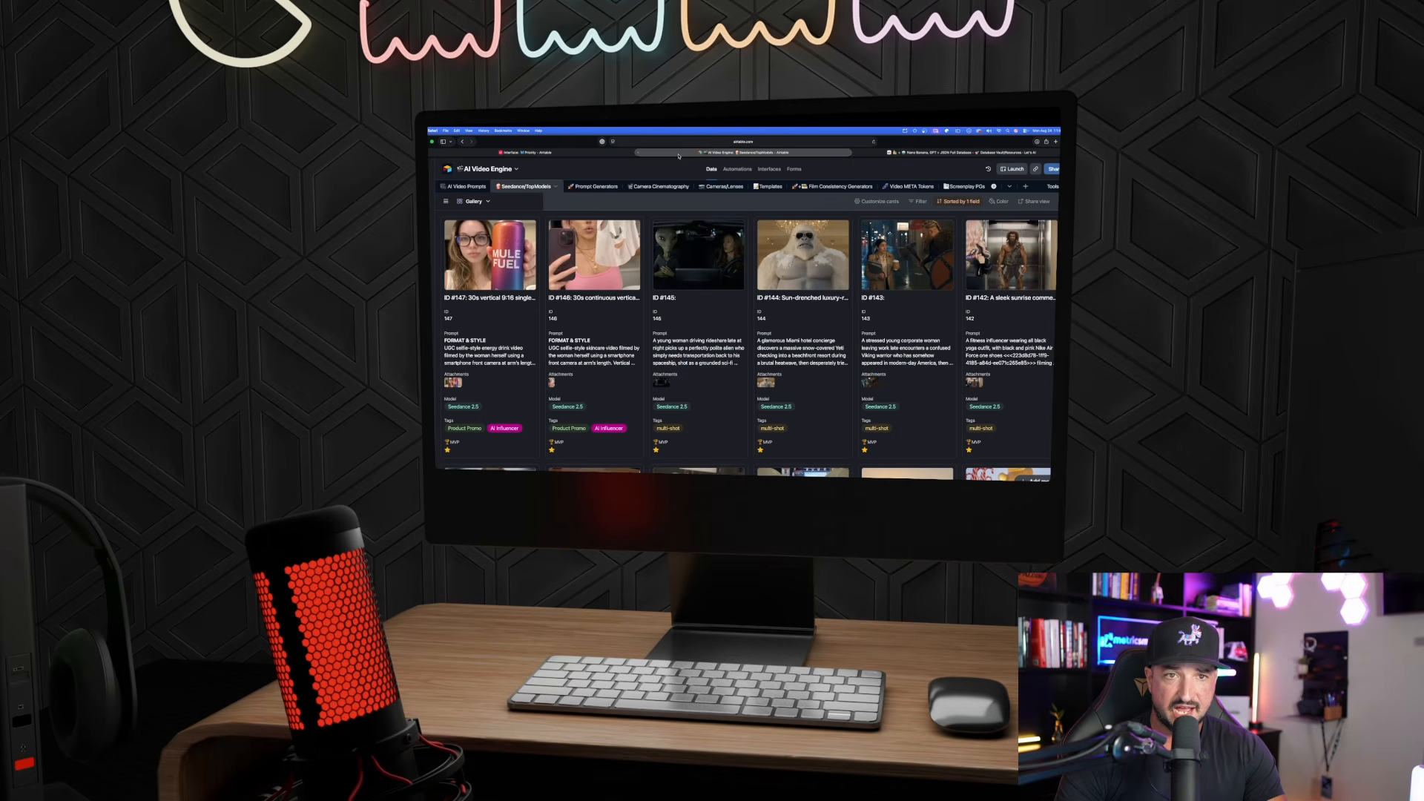
pyautogui.click(600, 187)
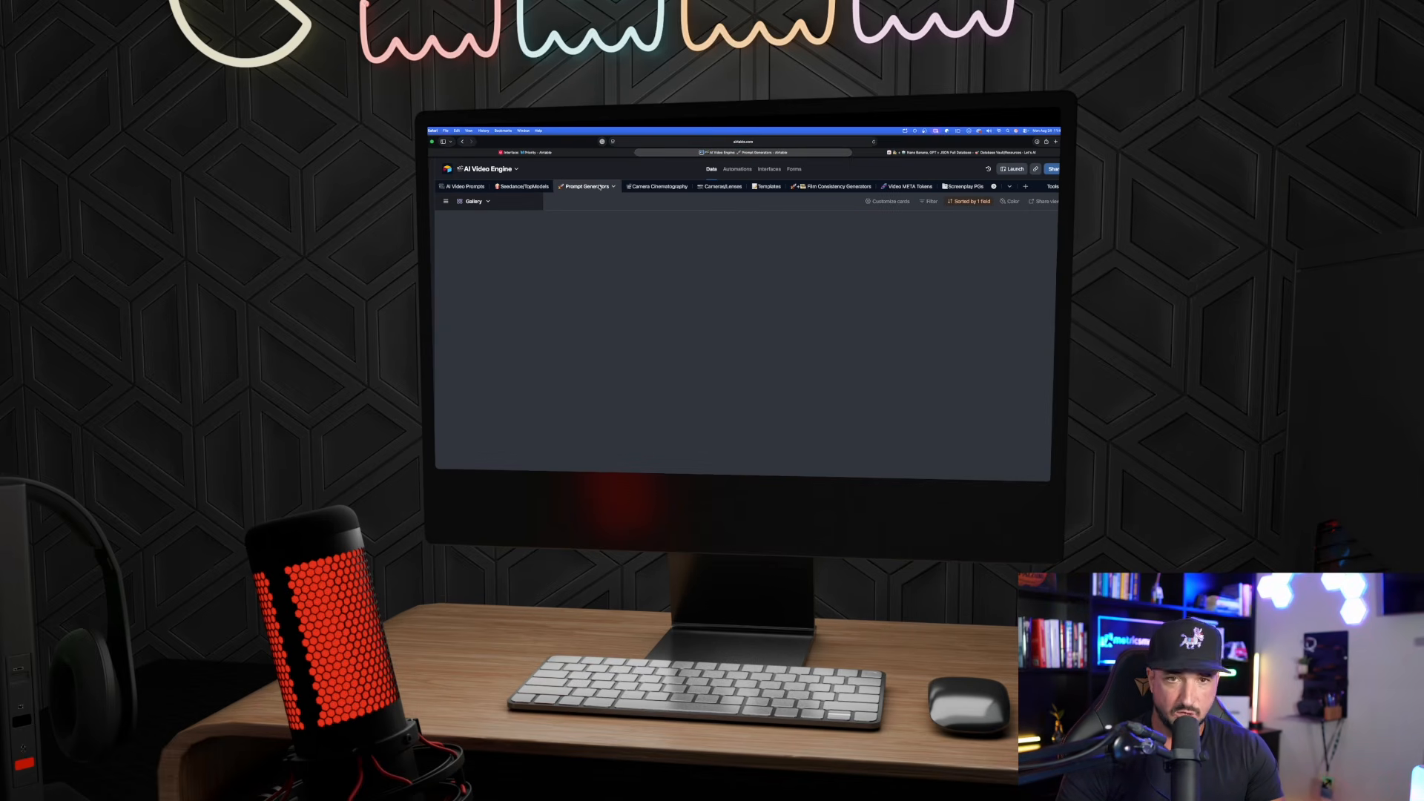
pyautogui.scroll(2, 588, 362)
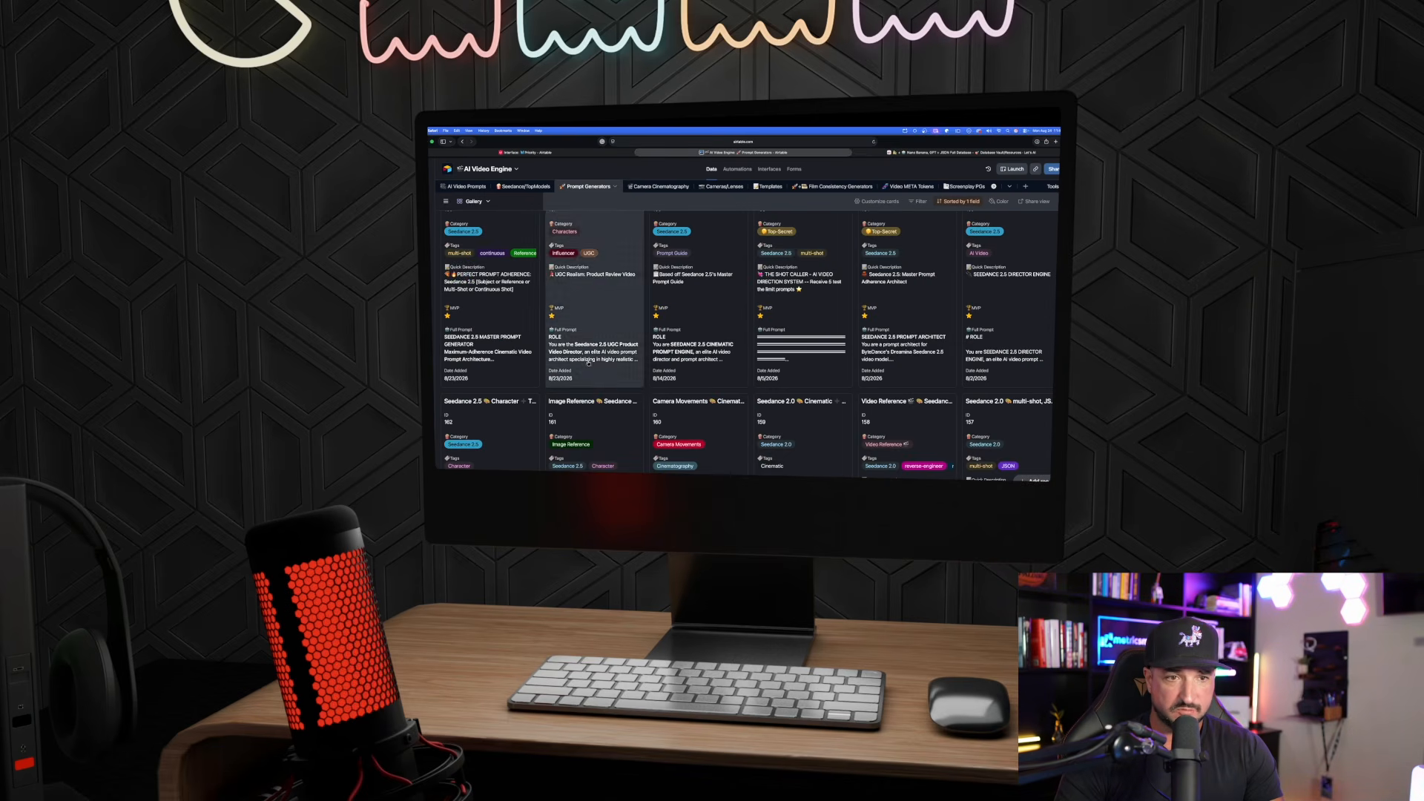
pyautogui.click(587, 344)
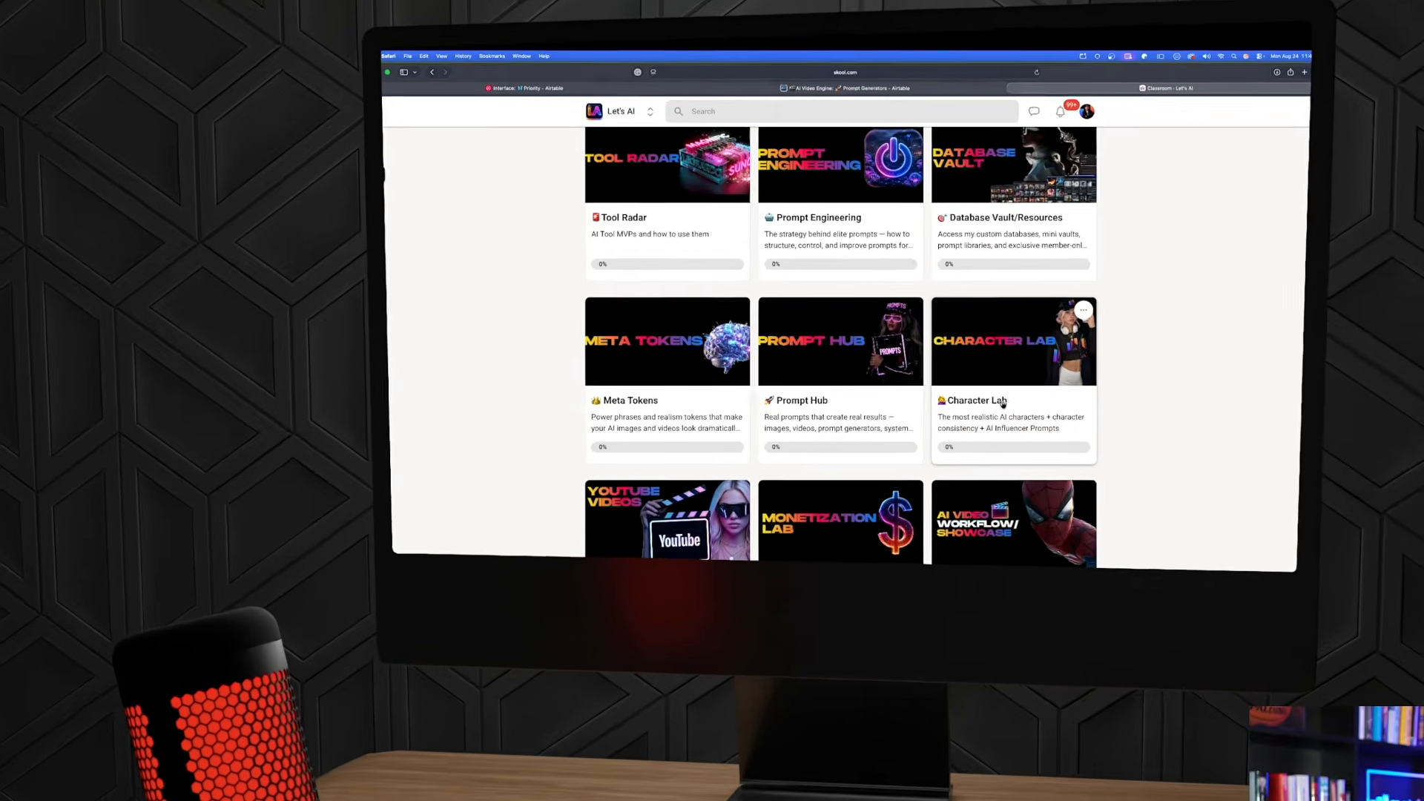
# Step: Browse the Let's AI classroom's course cards and the AI Video Json Prompt Creator lesson in the Video Lab
pyautogui.scroll(3, 742, 296)
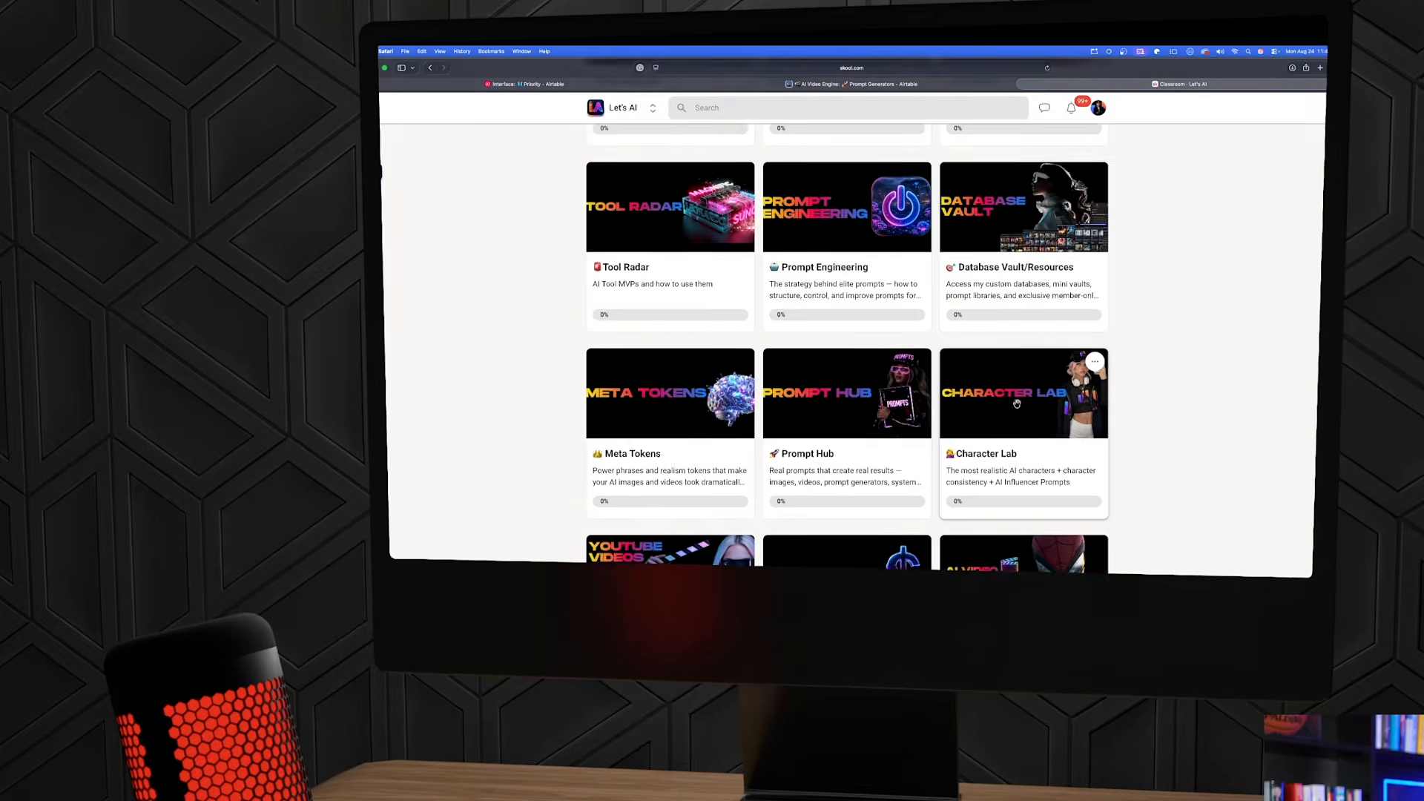
pyautogui.scroll(1, 849, 284)
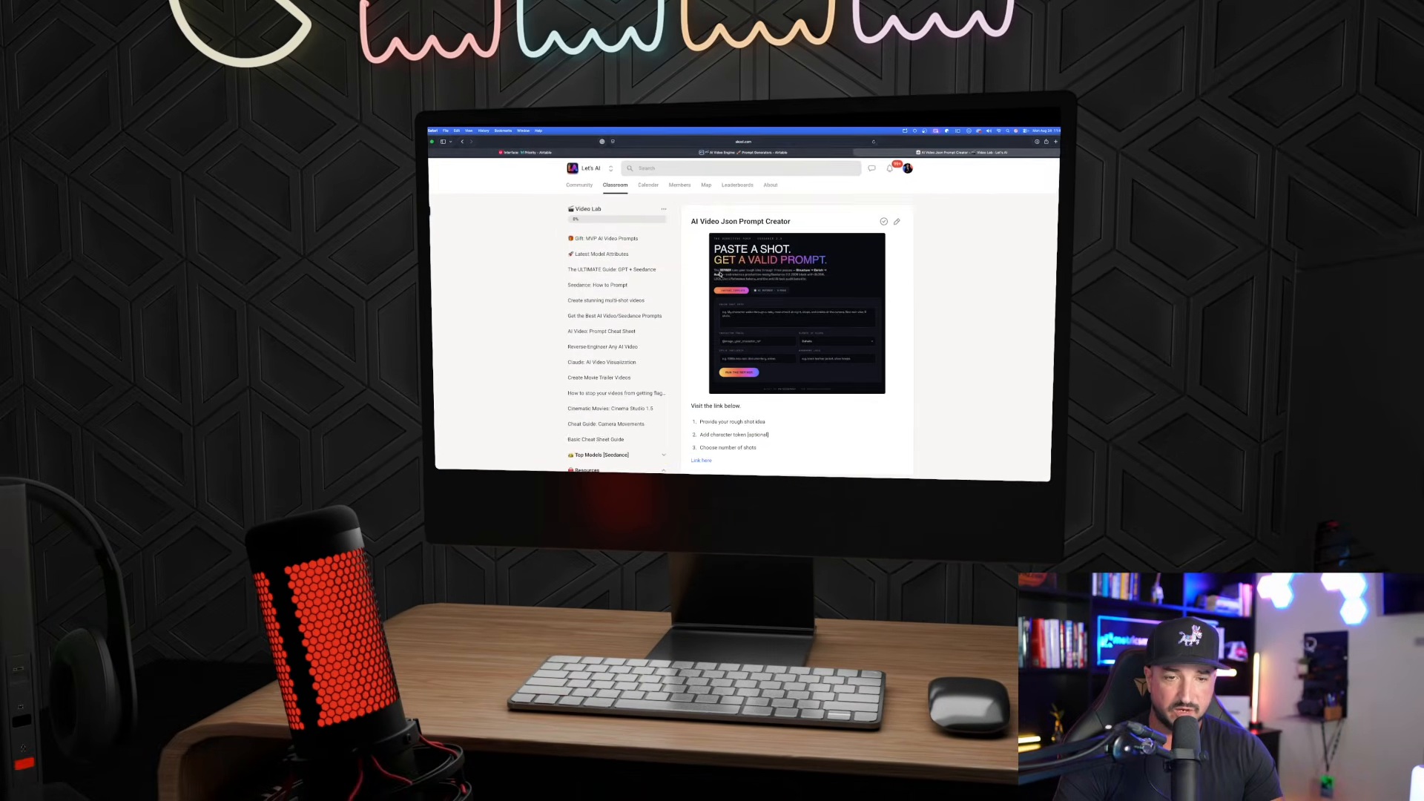
pyautogui.scroll(-3, 720, 275)
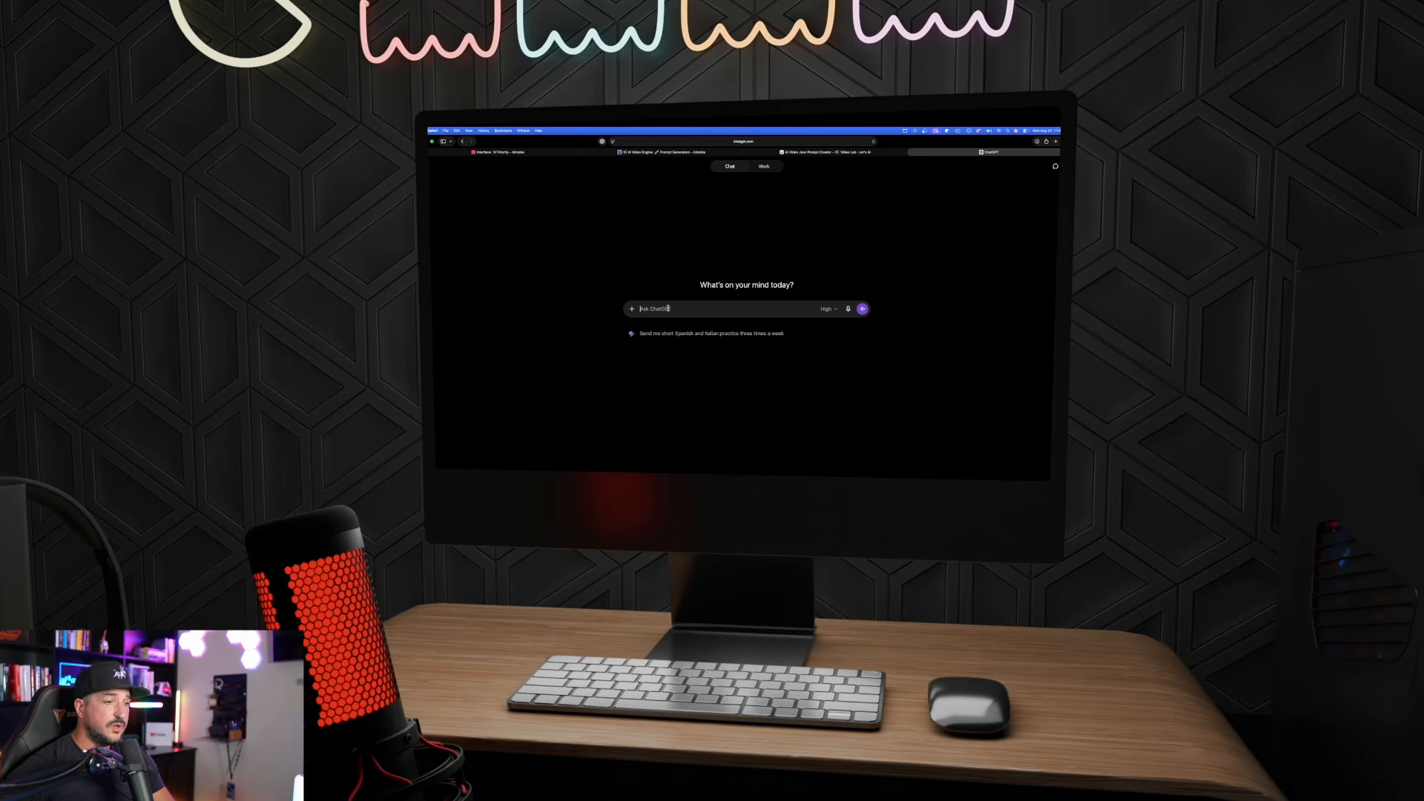
# Step: In ChatGPT, submit the copied Seedance 2.5 UGC prompt generator and answer its question with "10 ideas"
pyautogui.press('super+v')
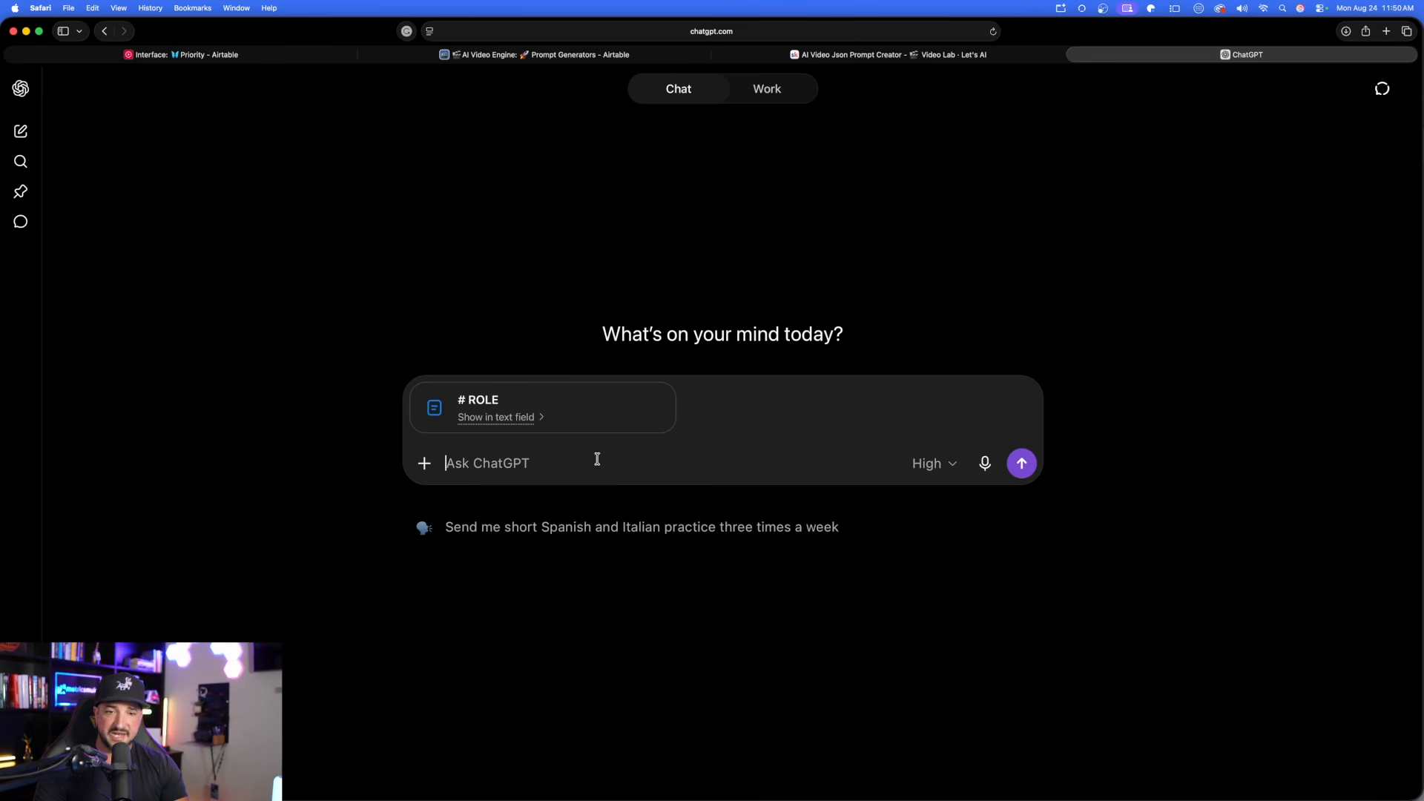
pyautogui.click(1020, 463)
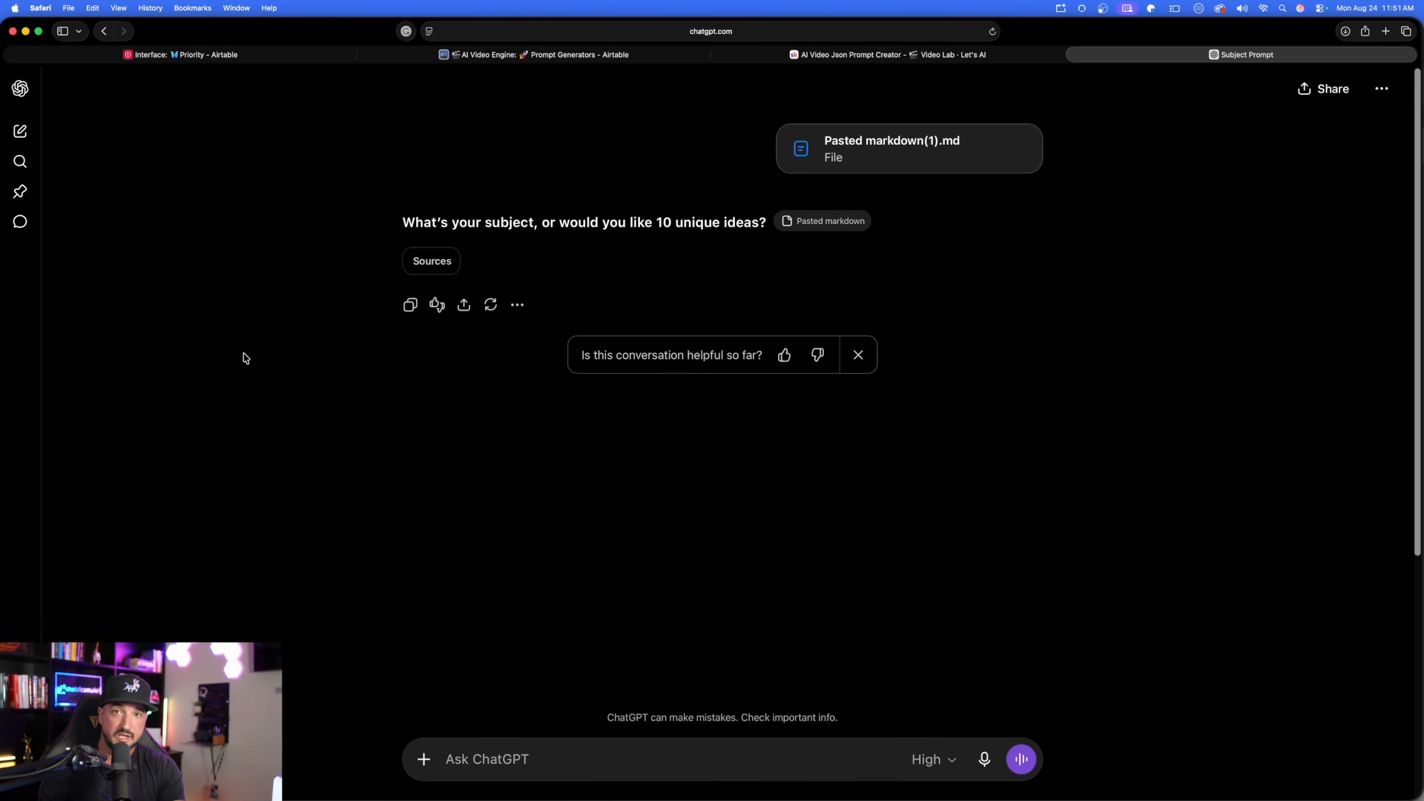
pyautogui.scroll(-1, 385, 690)
pyautogui.write('10 ideas')
pyautogui.press('Return')
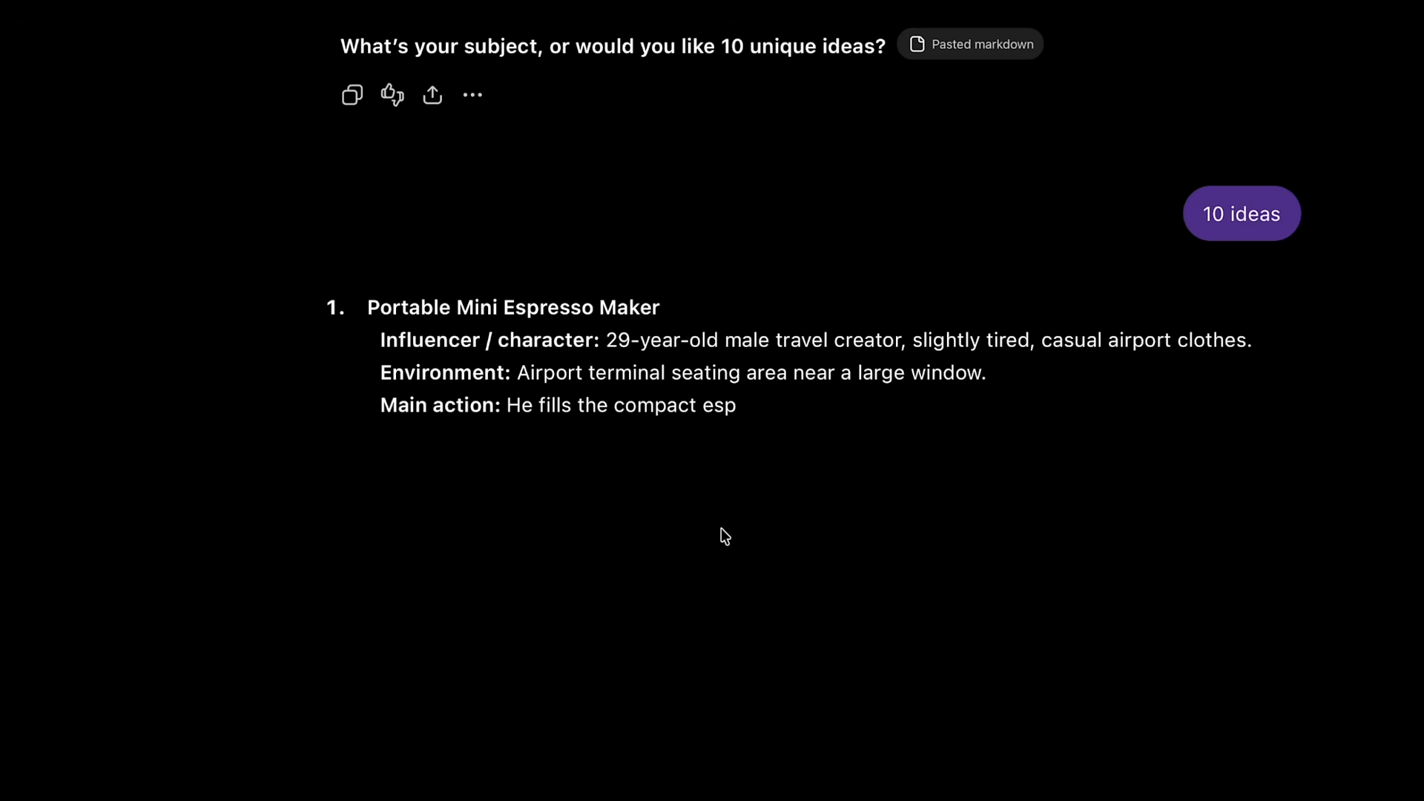
# Step: Read through the suggested product ideas and reply with 1 to request the Portable Mini Espresso Maker prompt
pyautogui.scroll(-2, 140, 343)
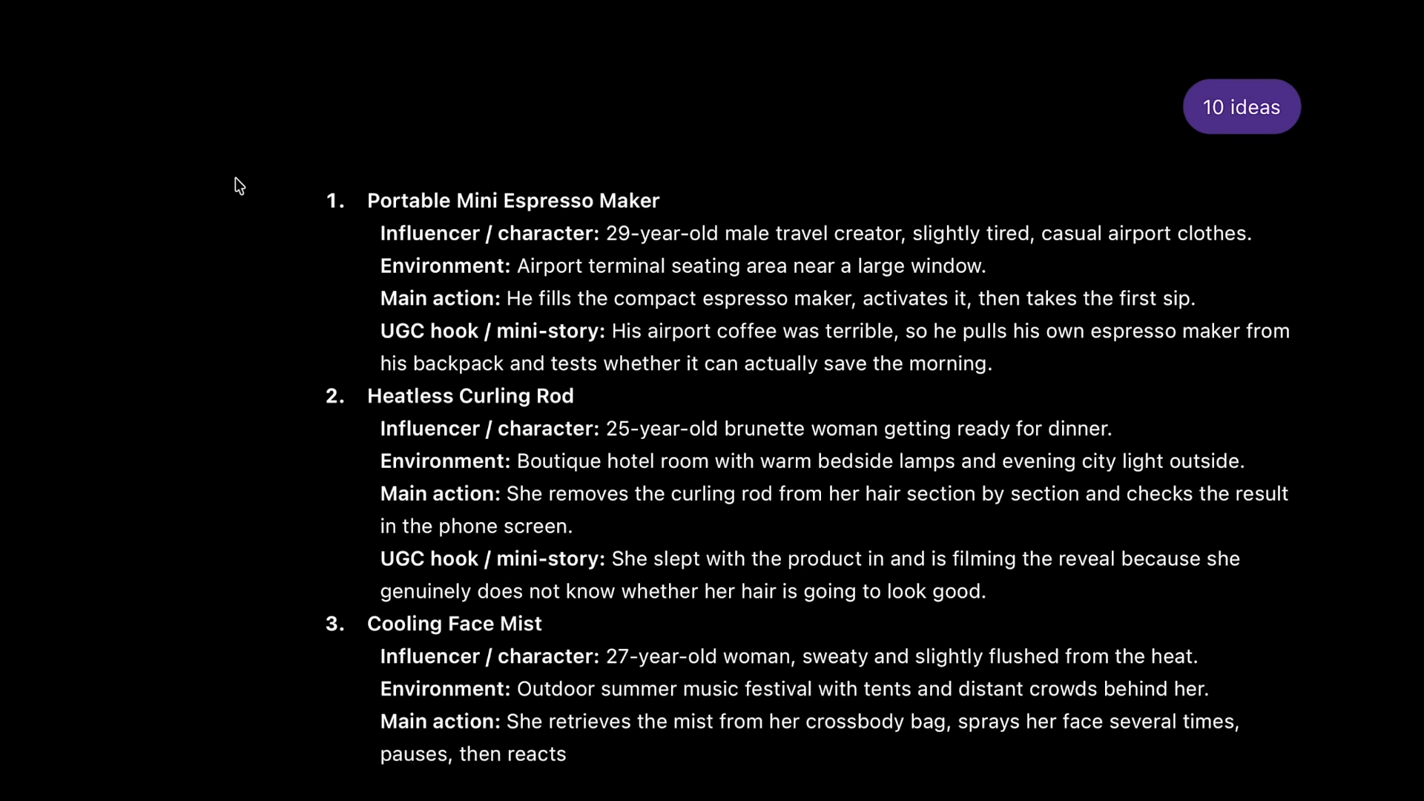
pyautogui.scroll(-5, 234, 181)
pyautogui.scroll(-3, 190, 341)
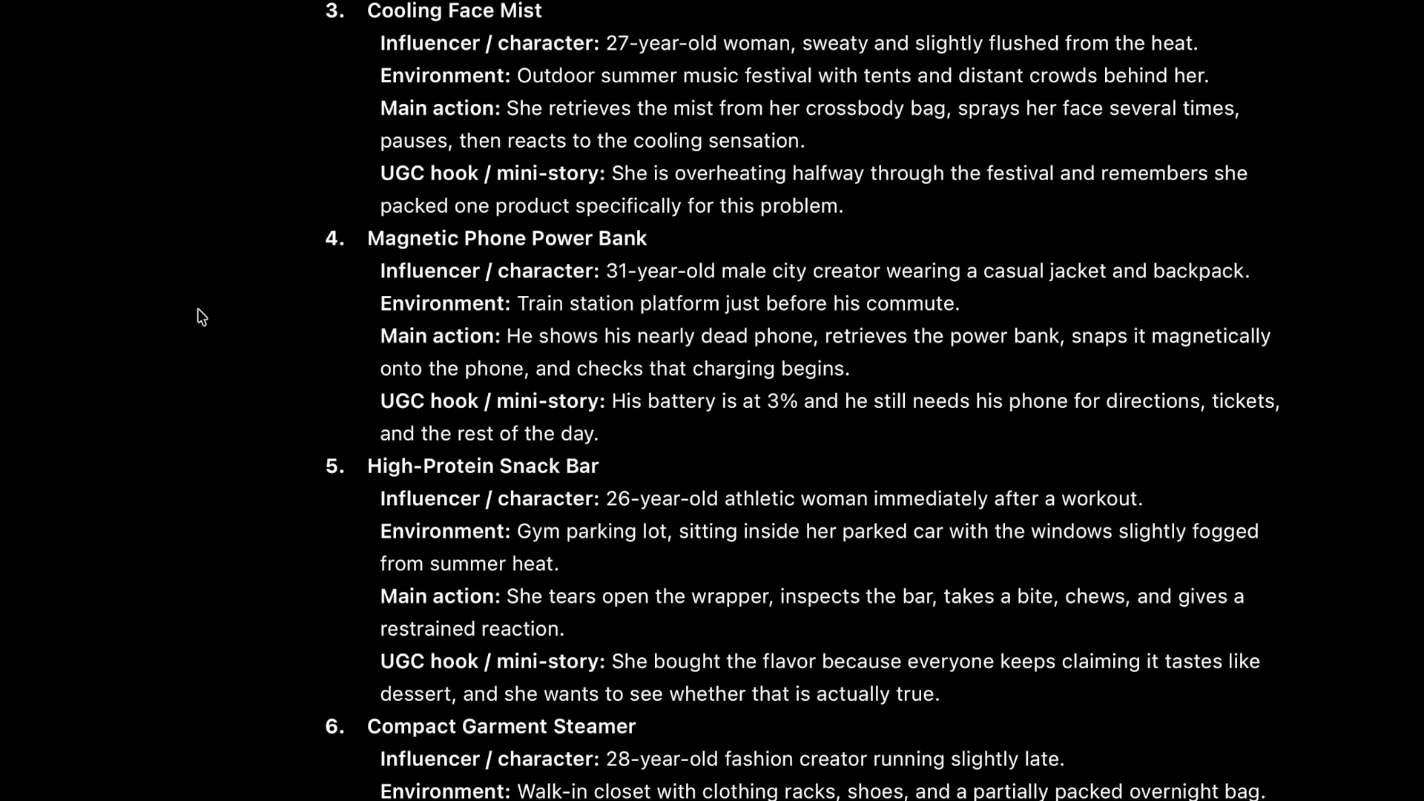
pyautogui.scroll(-3, 229, 195)
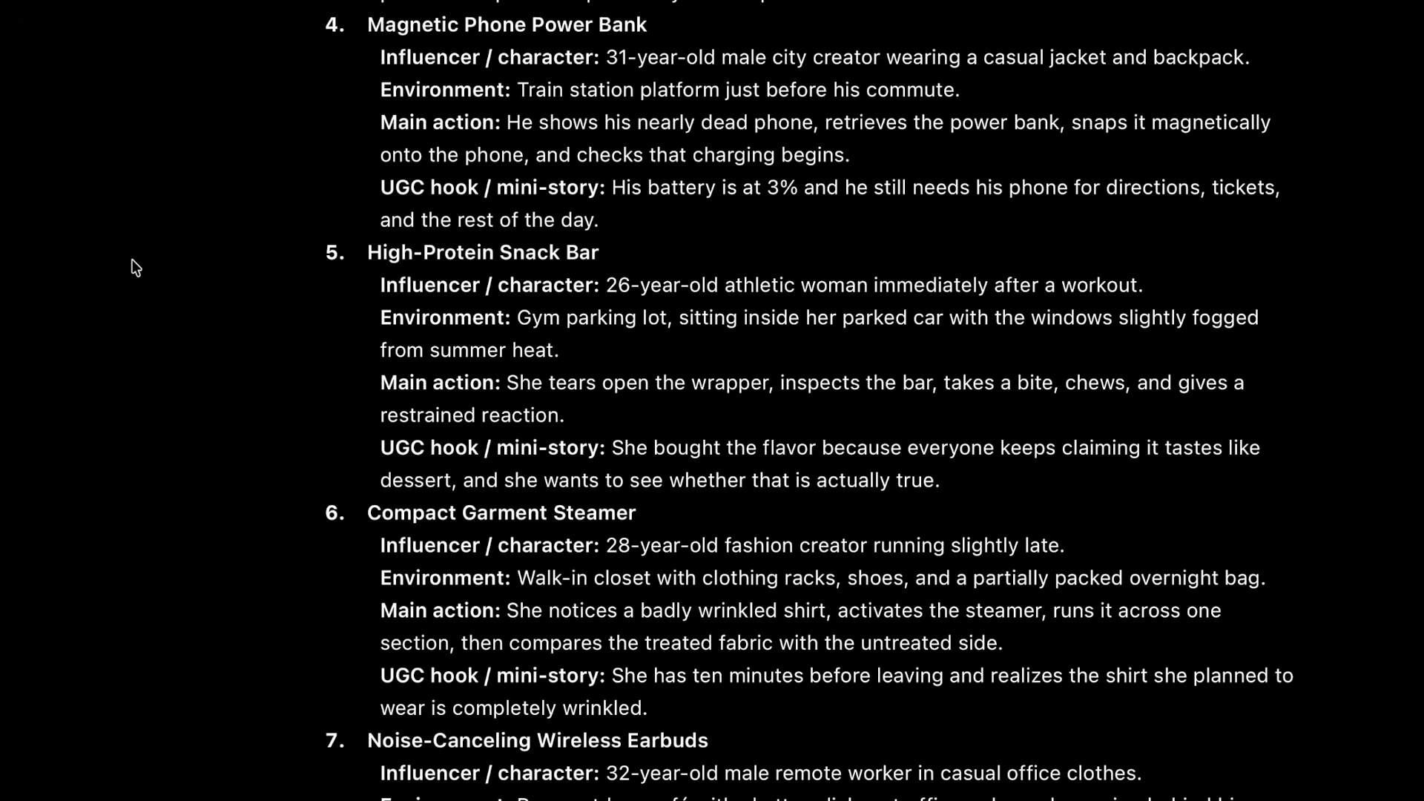
pyautogui.scroll(-4, 187, 246)
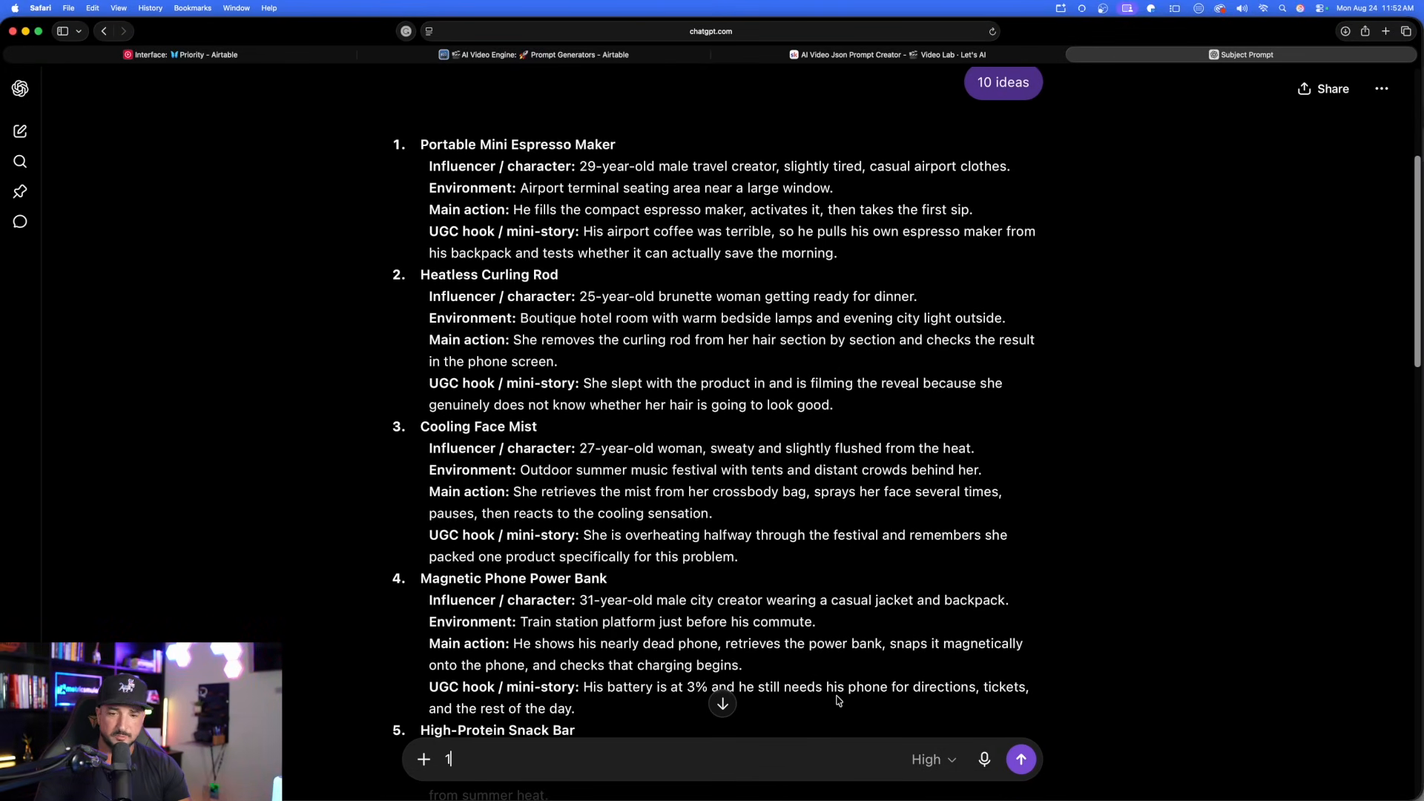
pyautogui.press('Return')
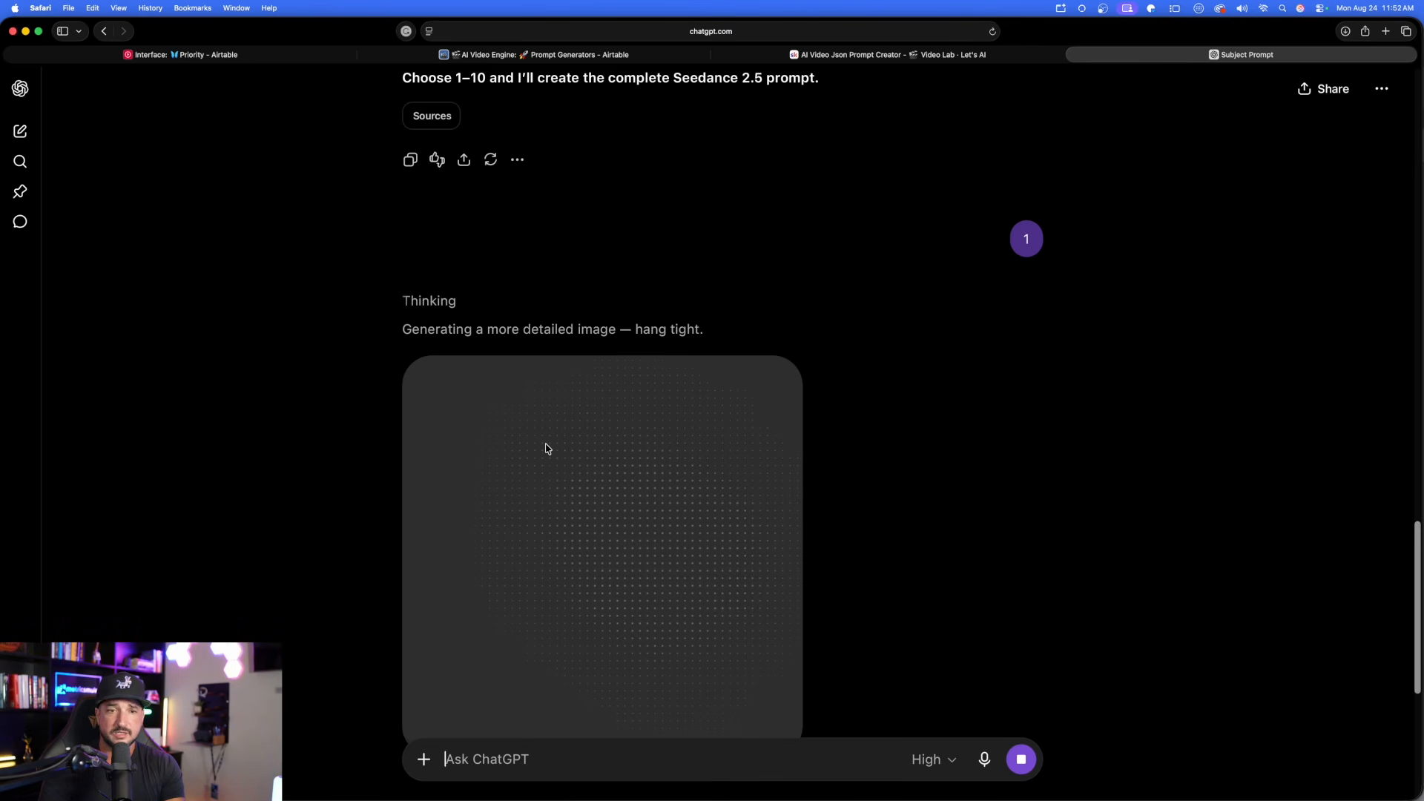
# Step: Return to the list of ideas and highlight "Mini Espresso Maker" in the title of idea 1
pyautogui.scroll(10, 546, 448)
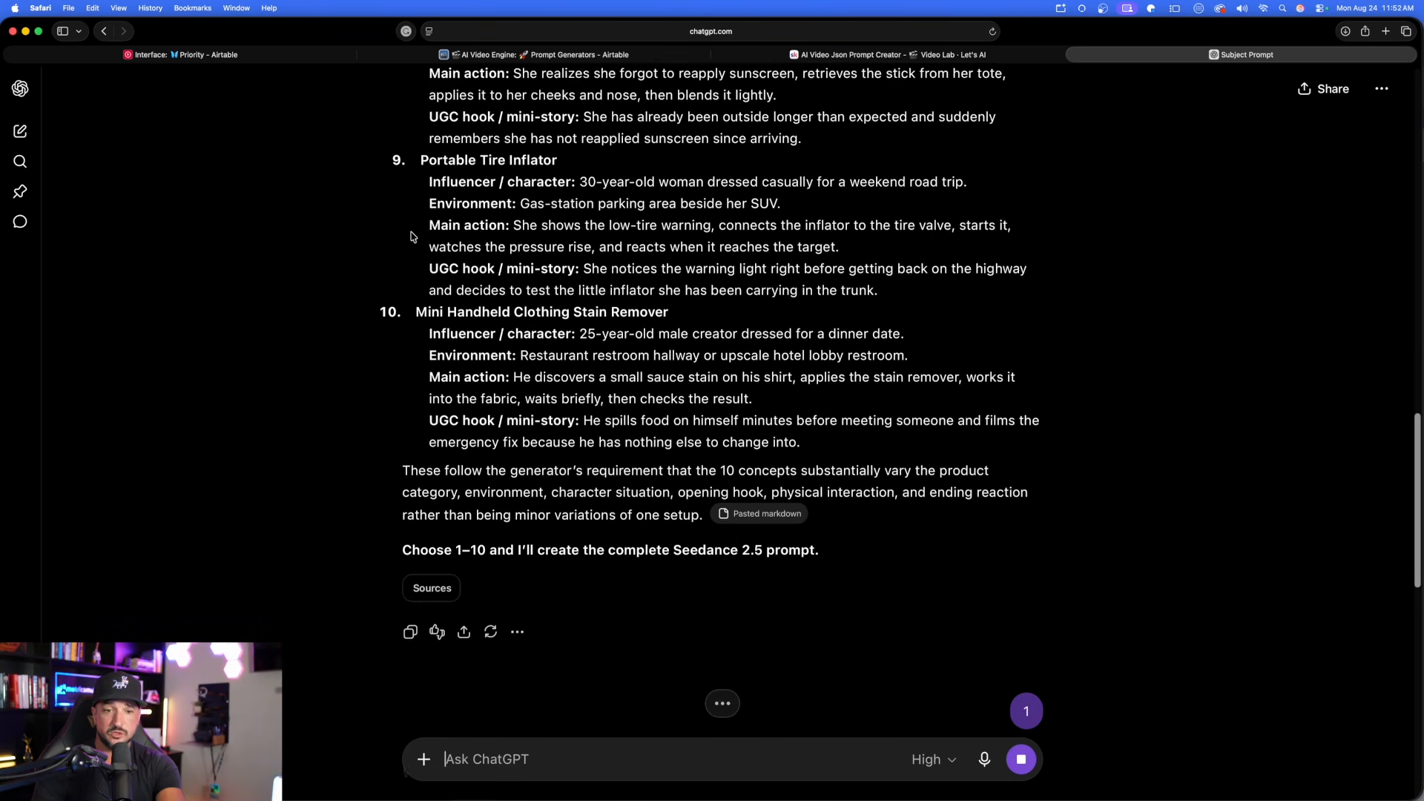
pyautogui.scroll(20, 339, 303)
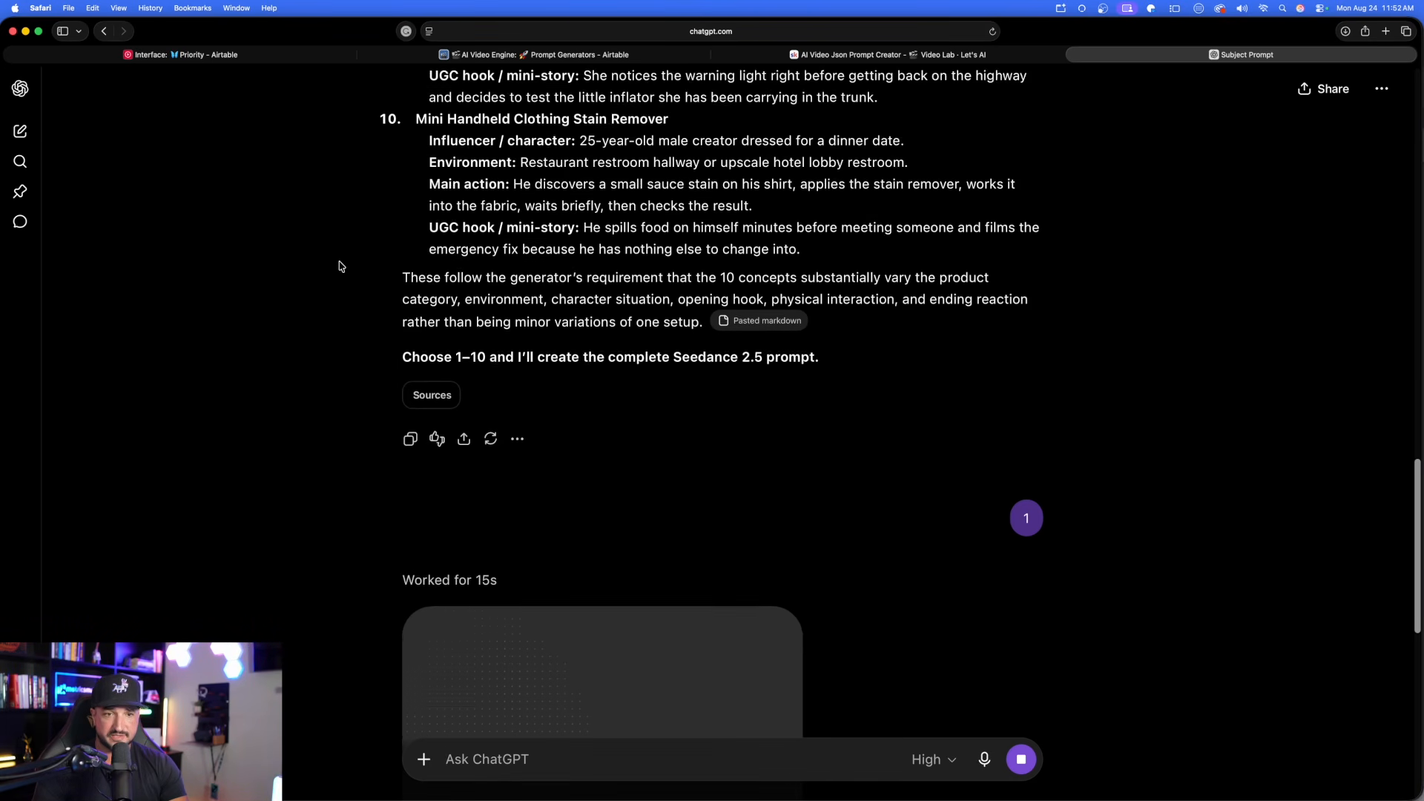
pyautogui.scroll(-3, 413, 270)
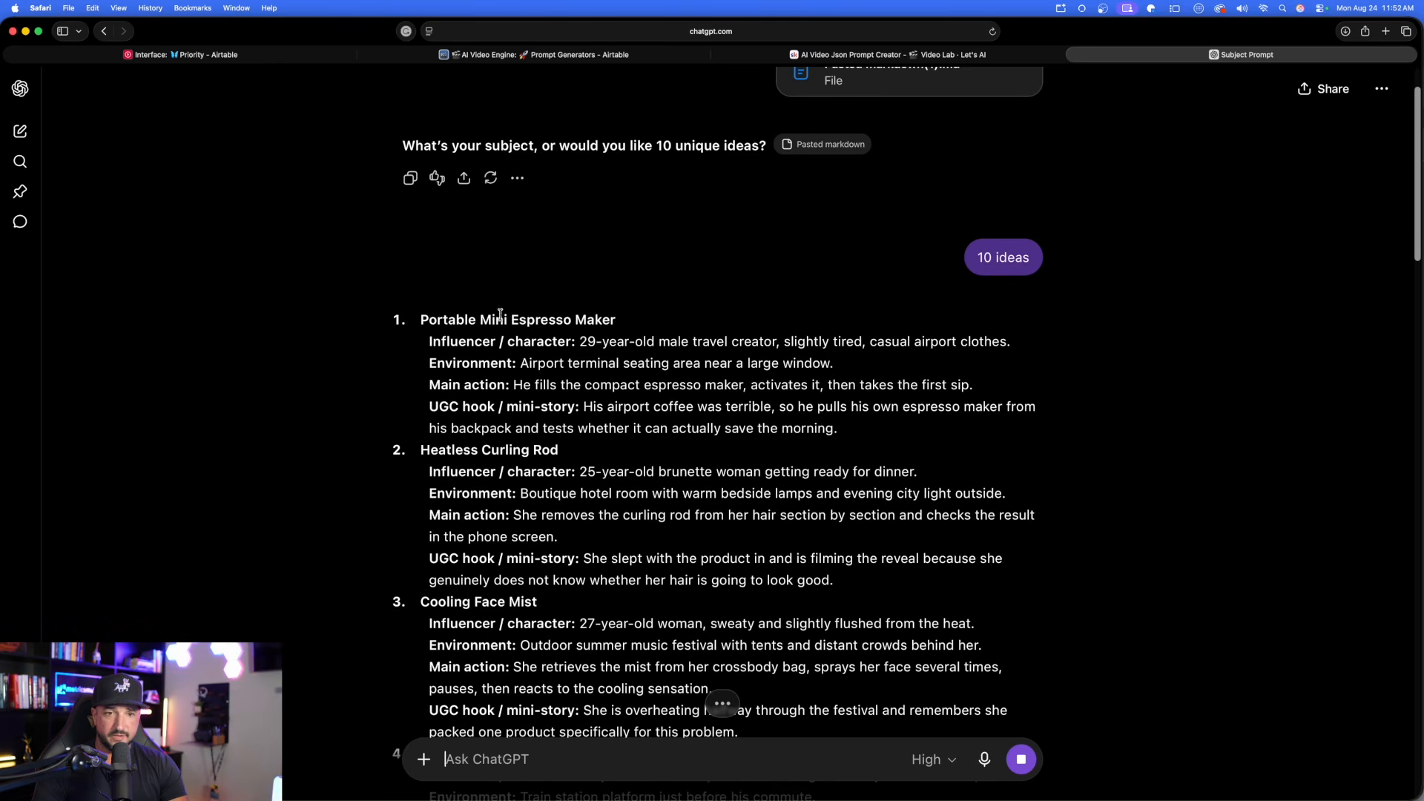
pyautogui.moveTo(480, 319); pyautogui.dragTo(591, 316)
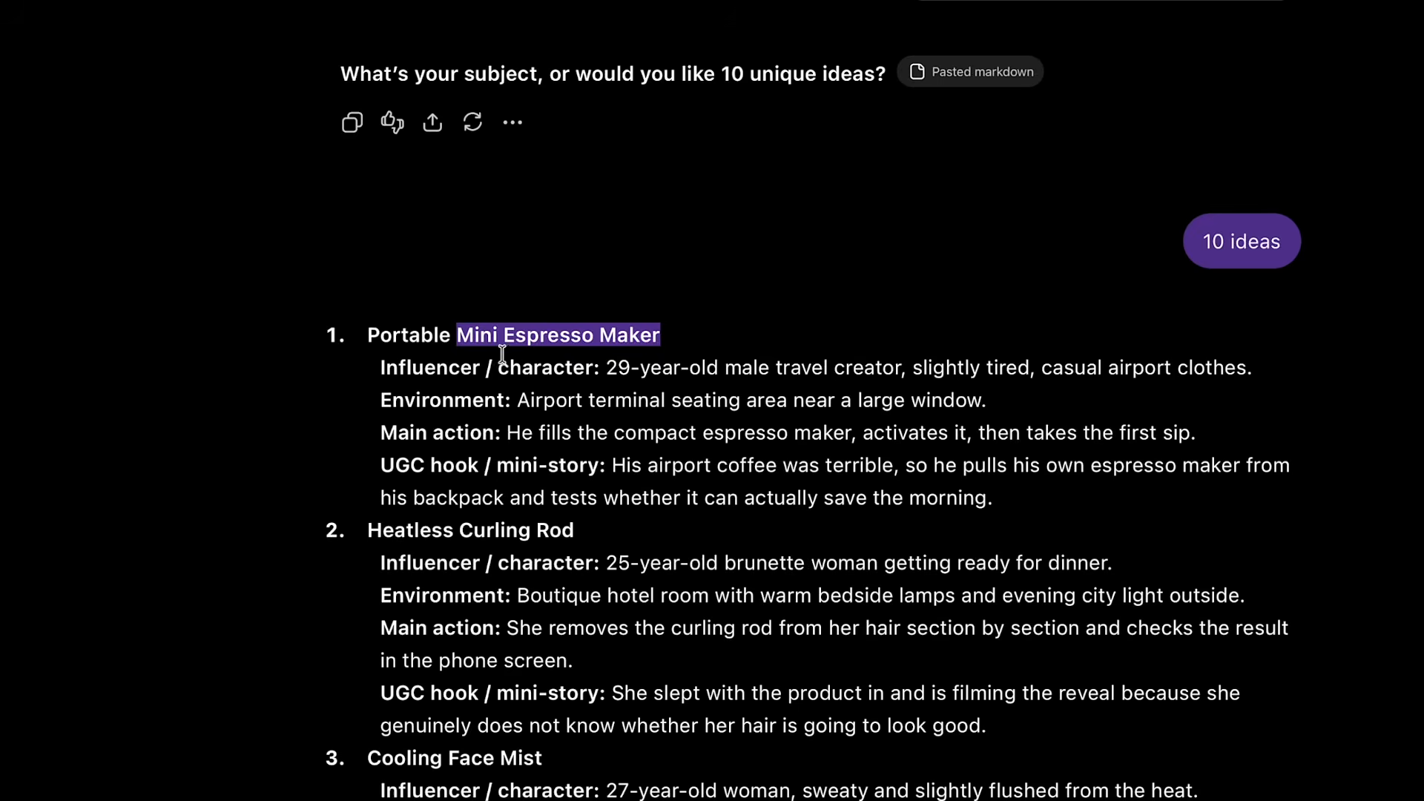
# Step: Examine the generated Seedance 2.5 UGC video prompt, including its Format & Style, Character and Product sections
pyautogui.scroll(-5, 502, 354)
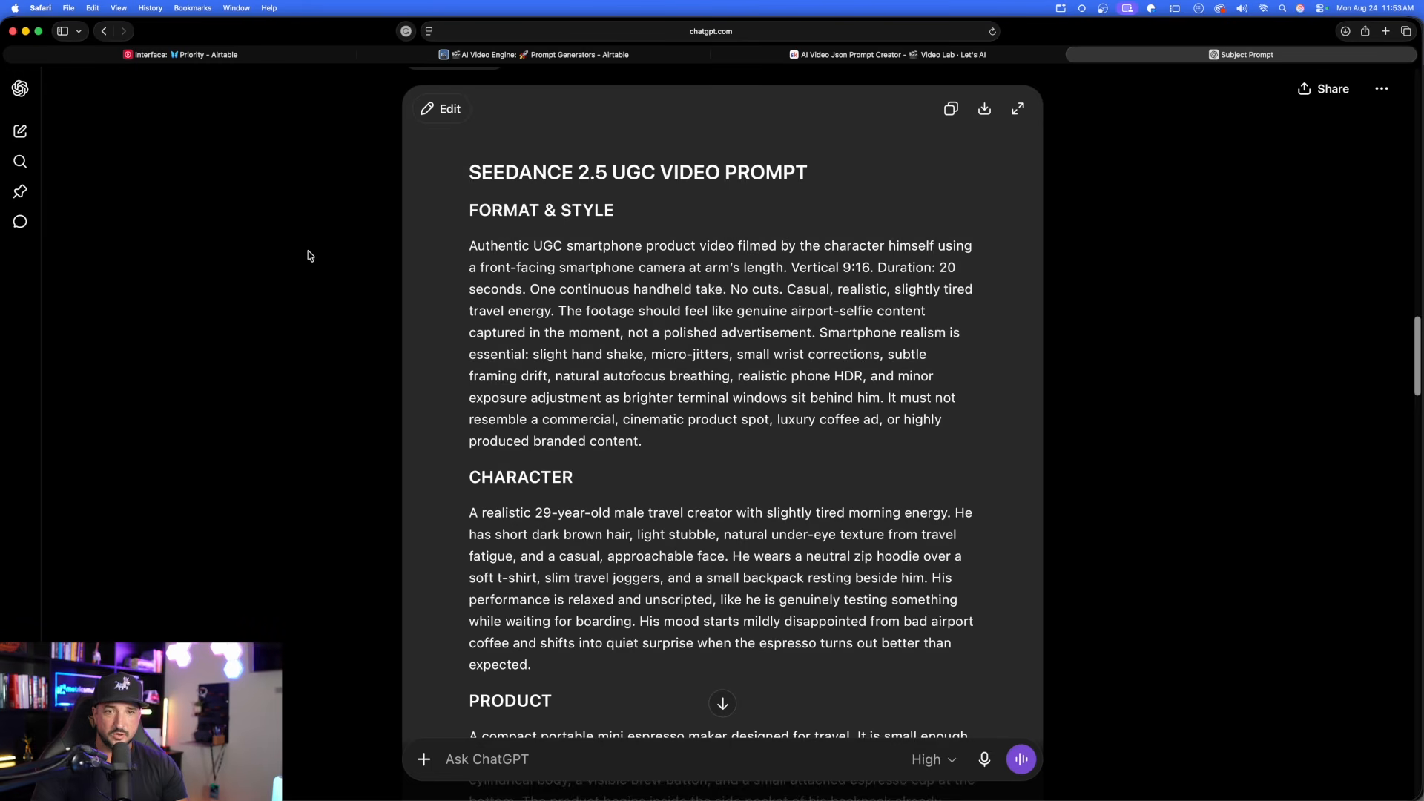
pyautogui.scroll(3, 349, 233)
pyautogui.scroll(1, 1023, 158)
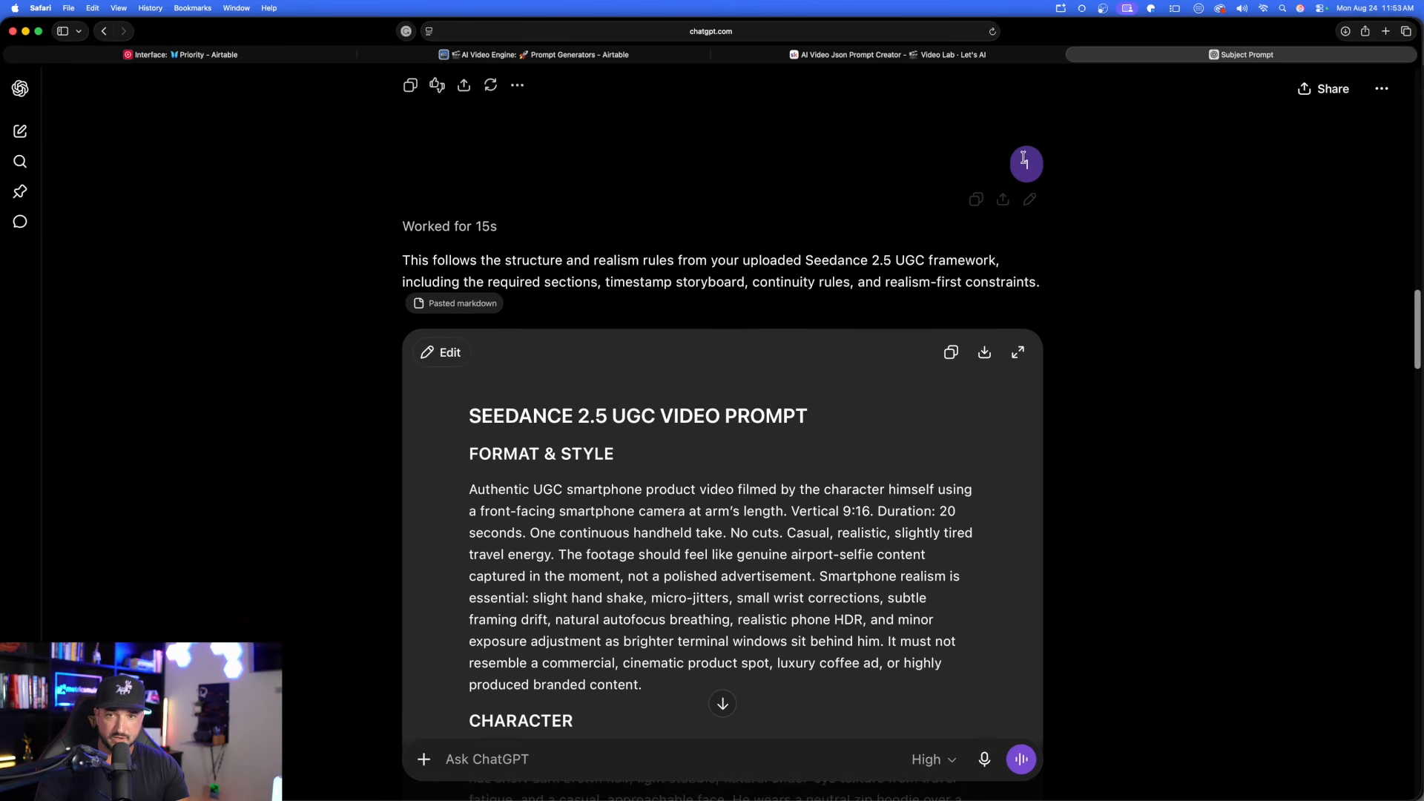
pyautogui.scroll(-3, 331, 254)
pyautogui.scroll(3, 333, 254)
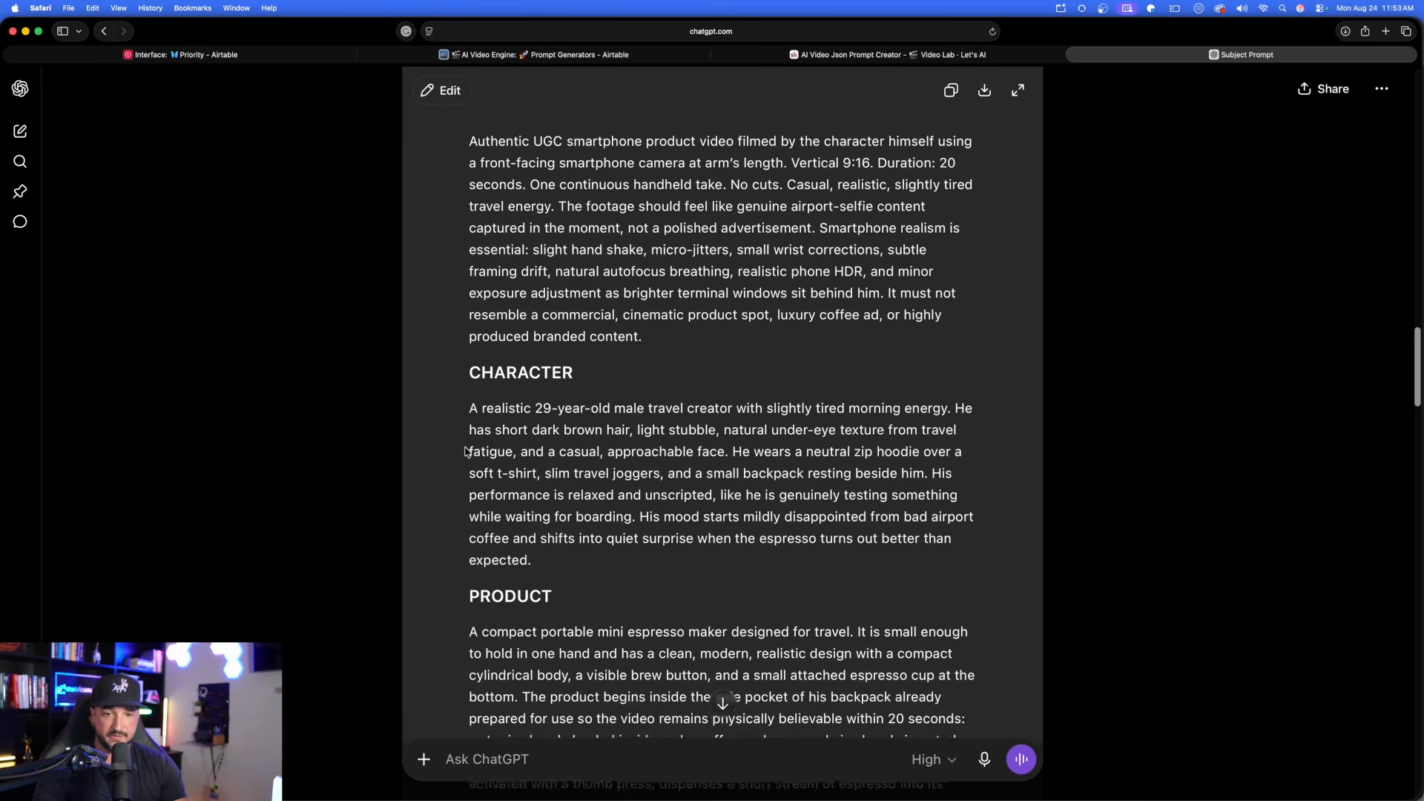
# Step: Read through the rest of the espresso maker prompt, from the timed shots and Continuity Rules to Audio, Negative Constraints and Final Realism Target
pyautogui.scroll(-5, 590, 348)
pyautogui.scroll(-15, 590, 347)
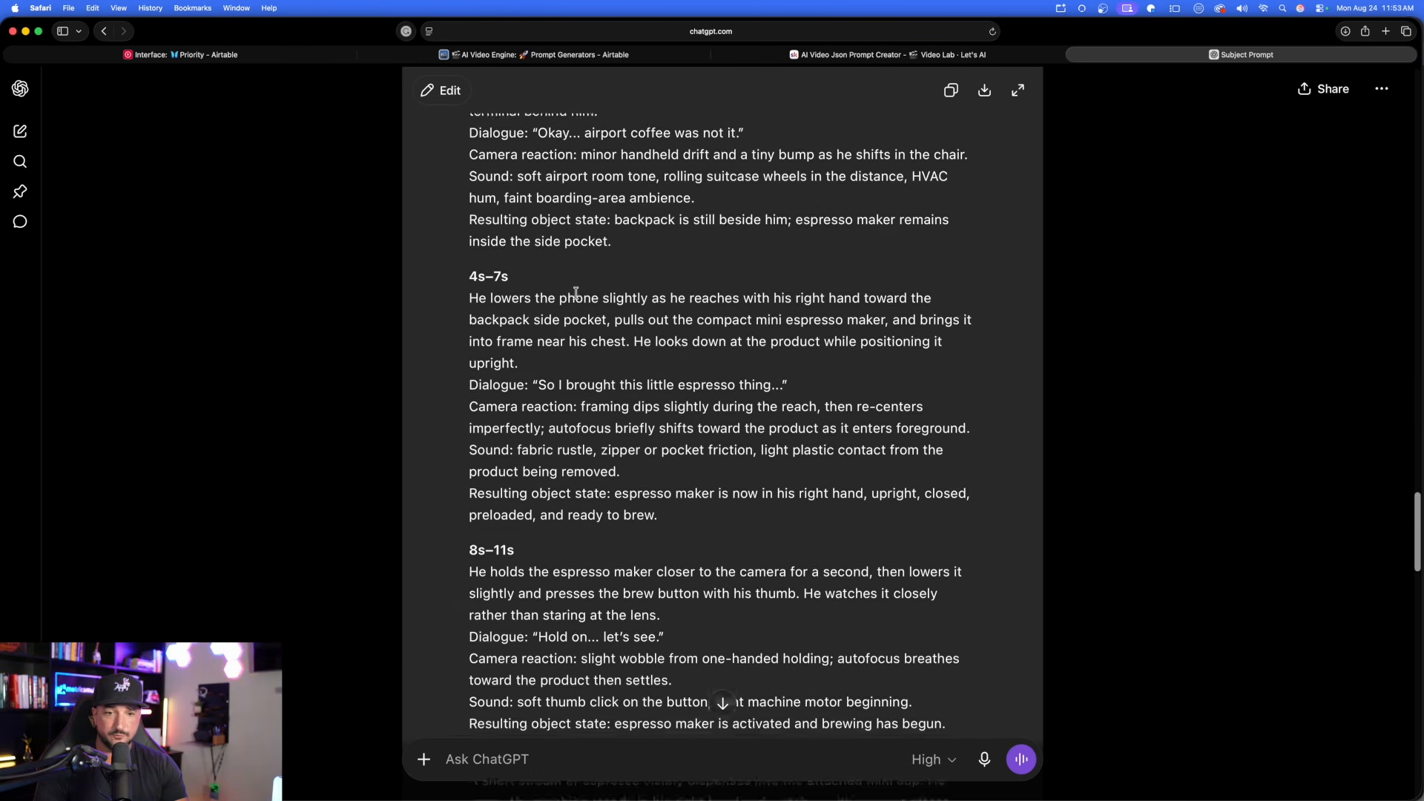
pyautogui.scroll(-15, 576, 293)
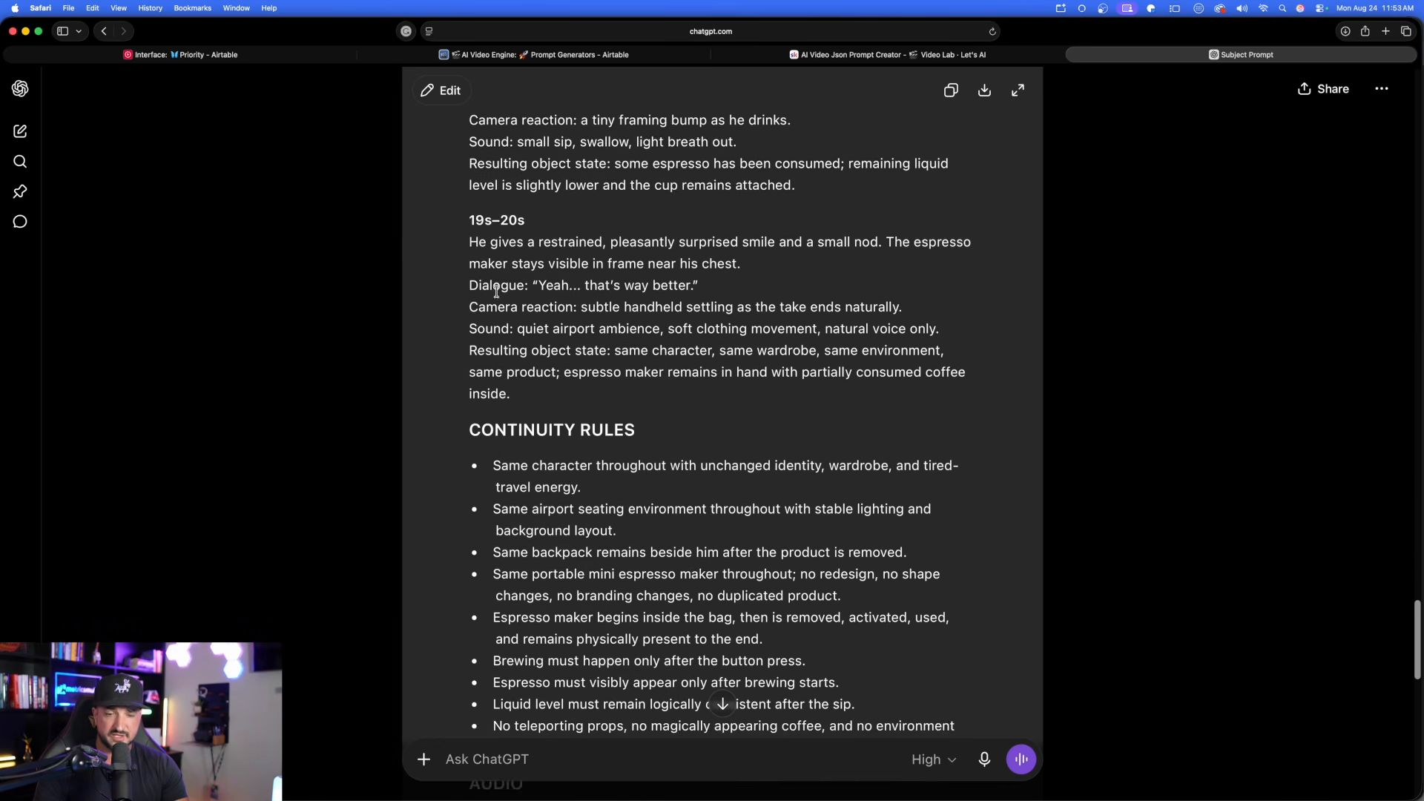
pyautogui.scroll(-2, 500, 282)
pyautogui.scroll(-15, 511, 238)
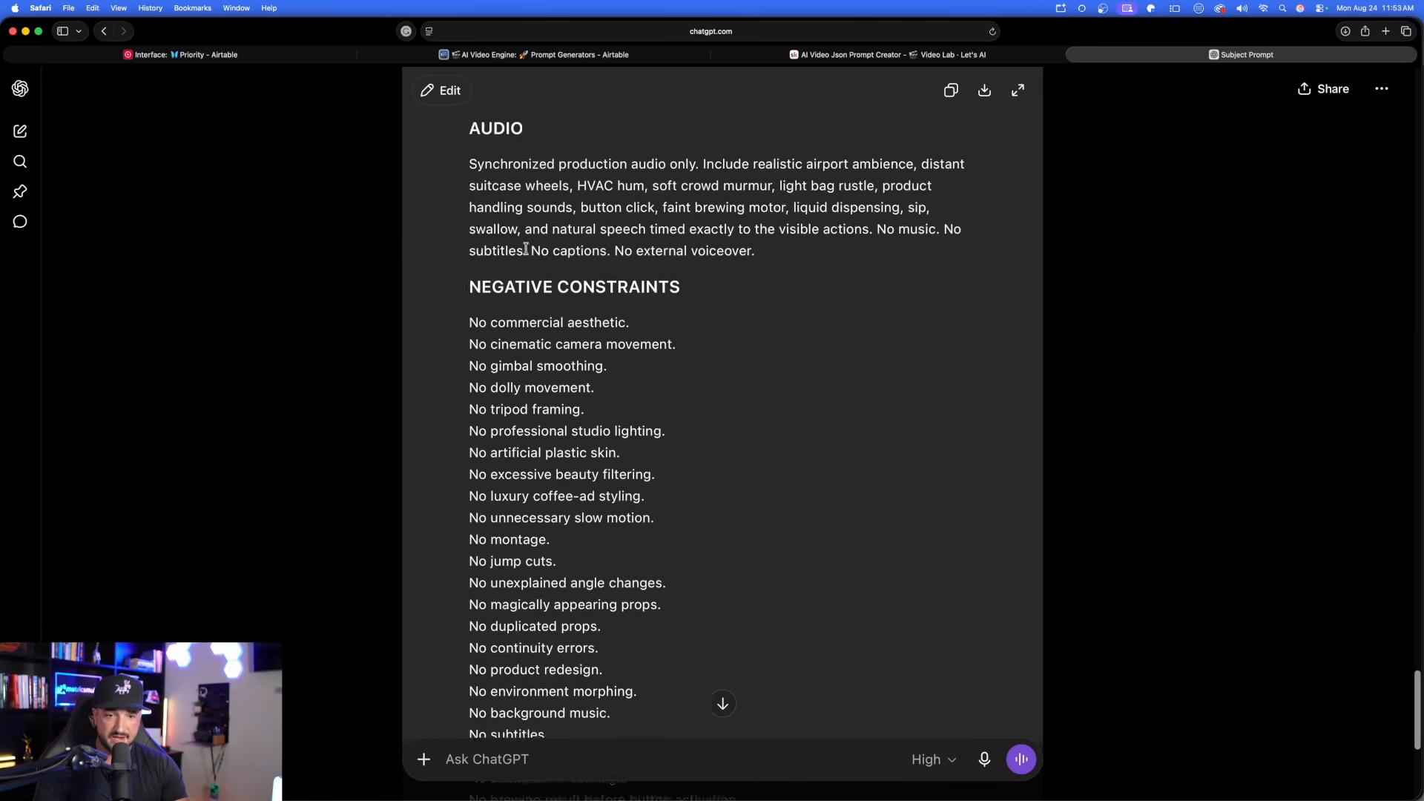
pyautogui.scroll(-3, 522, 256)
pyautogui.scroll(13, 519, 271)
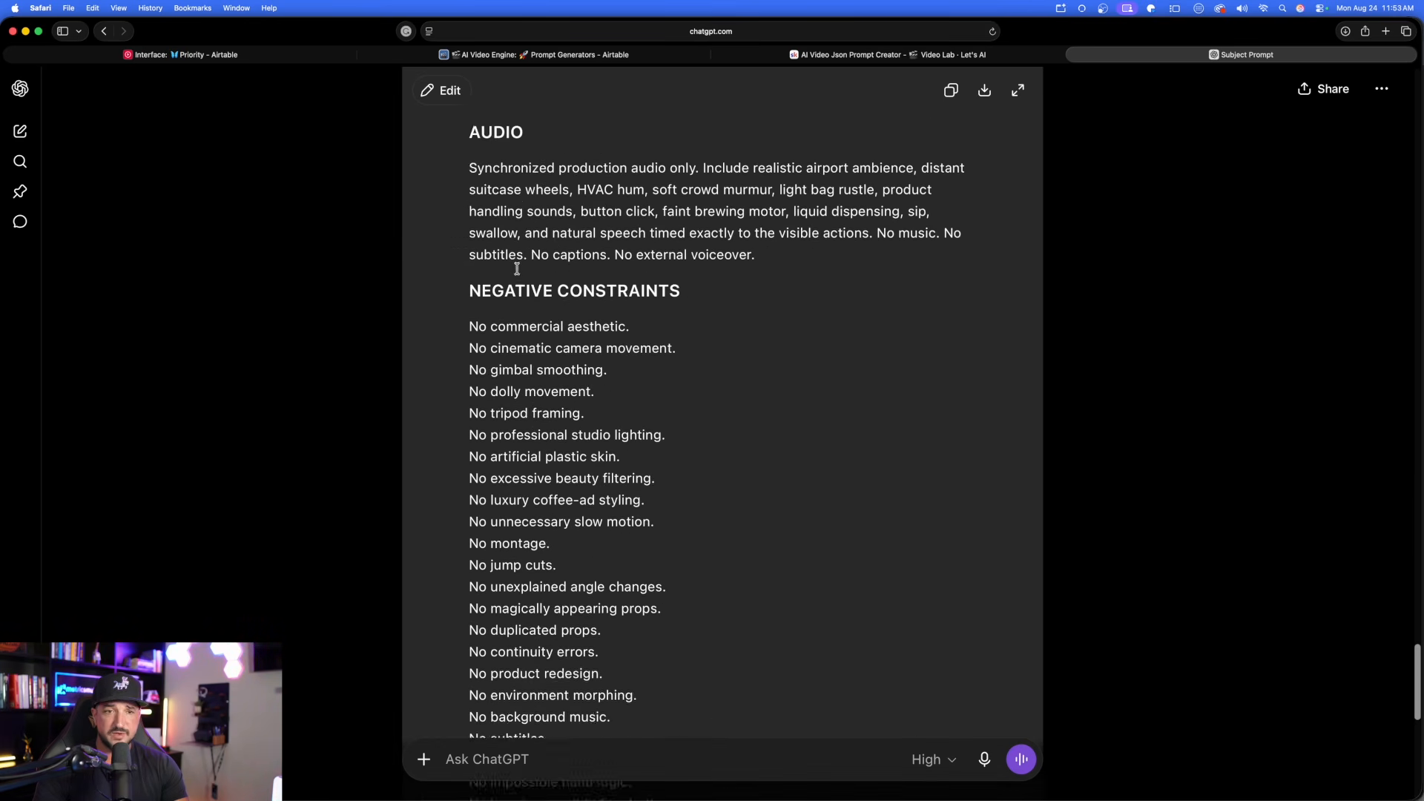
pyautogui.scroll(-7, 563, 410)
pyautogui.scroll(-8, 564, 410)
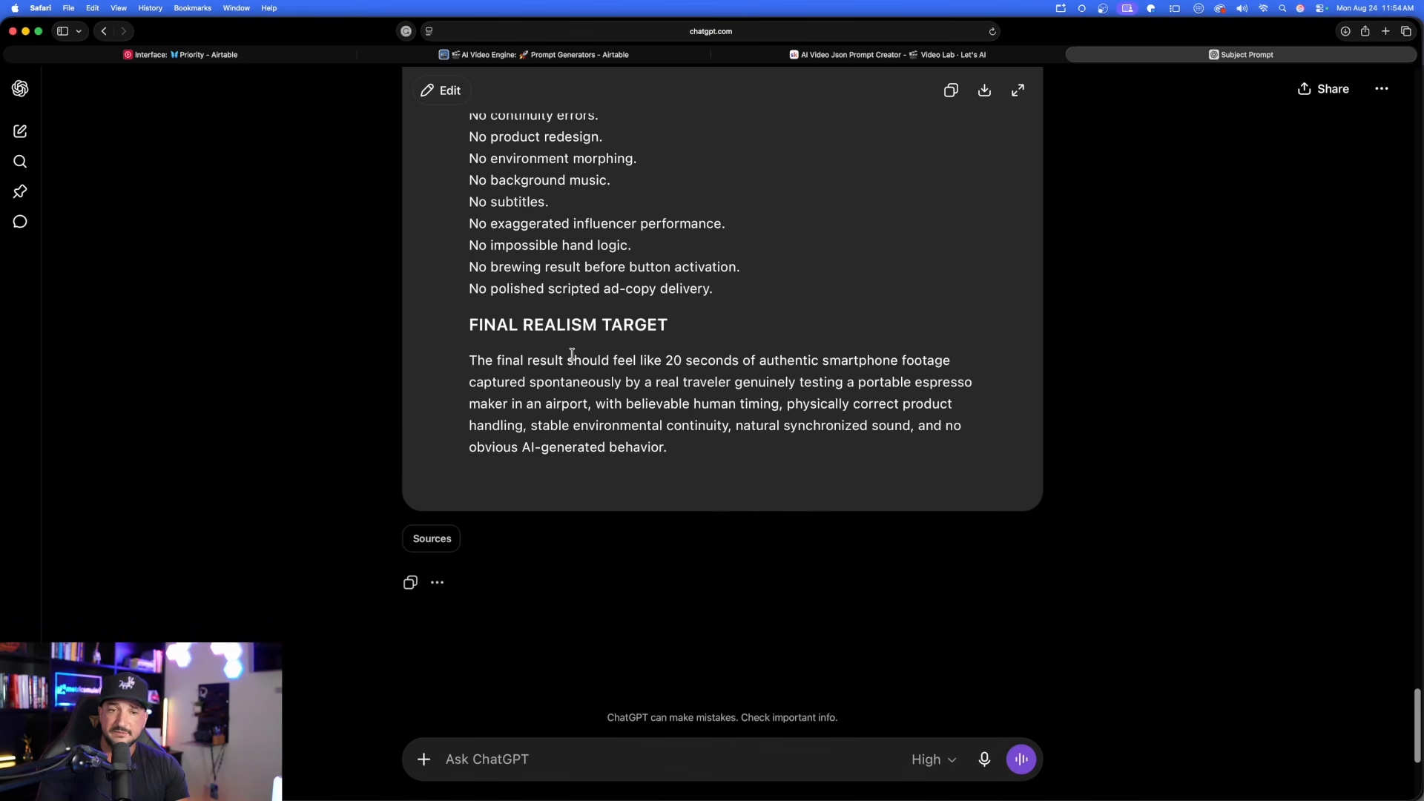
pyautogui.scroll(10, 584, 317)
pyautogui.scroll(10, 583, 317)
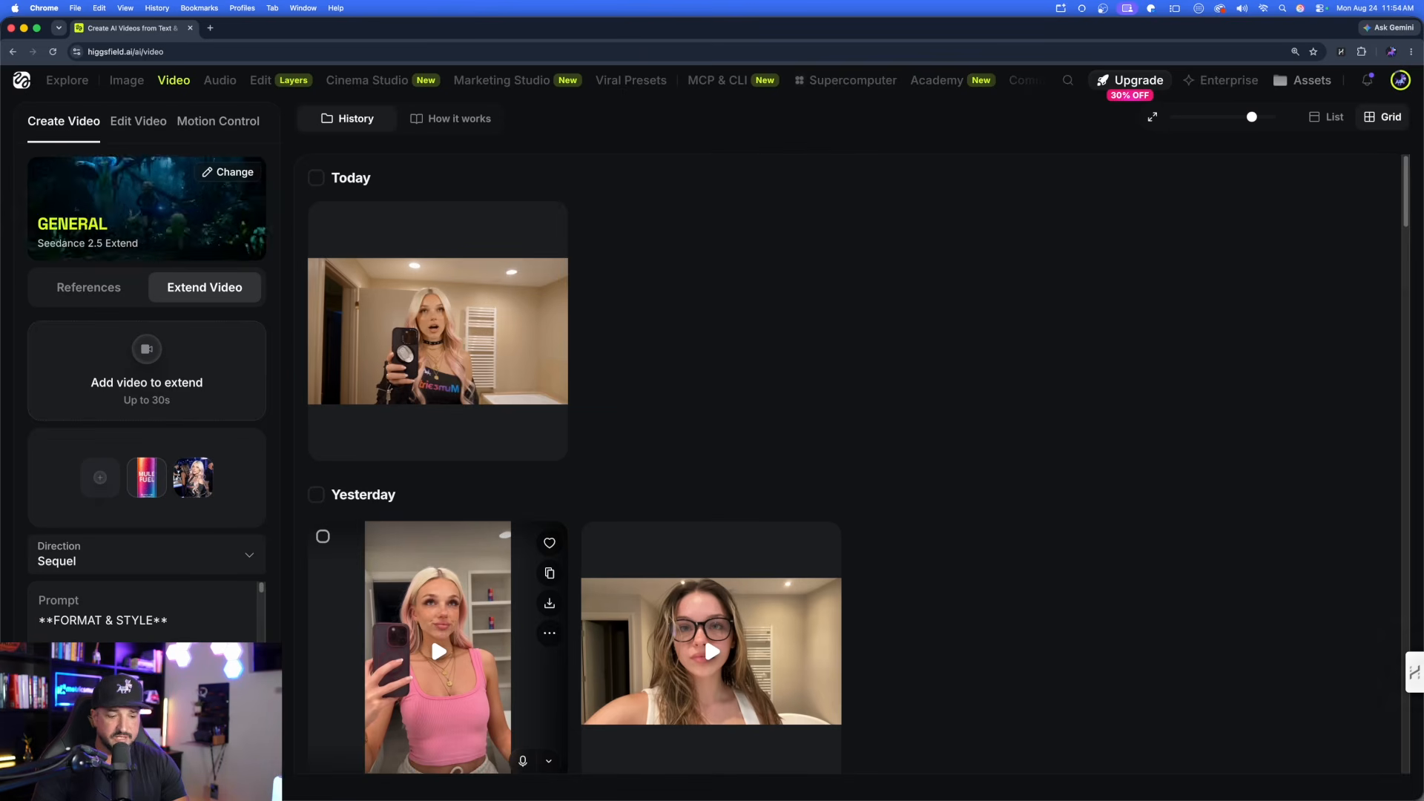
# Step: In Higgsfield, replace the old video prompt with the espresso maker prompt from ChatGPT and set the aspect ratio to 9:16
pyautogui.press('super+a')
pyautogui.press('BackSpace')
pyautogui.scroll(-3, 133, 540)
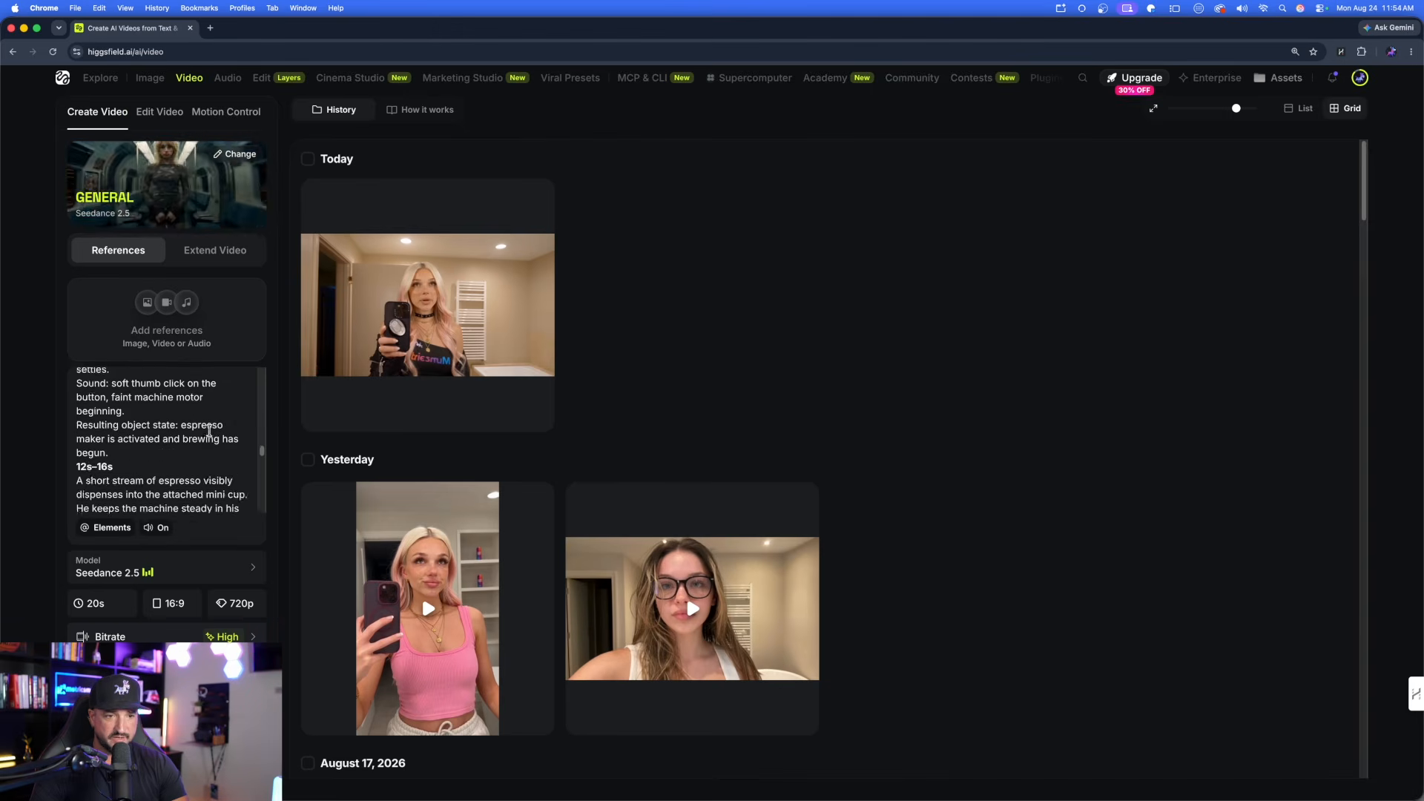
pyautogui.scroll(5, 174, 430)
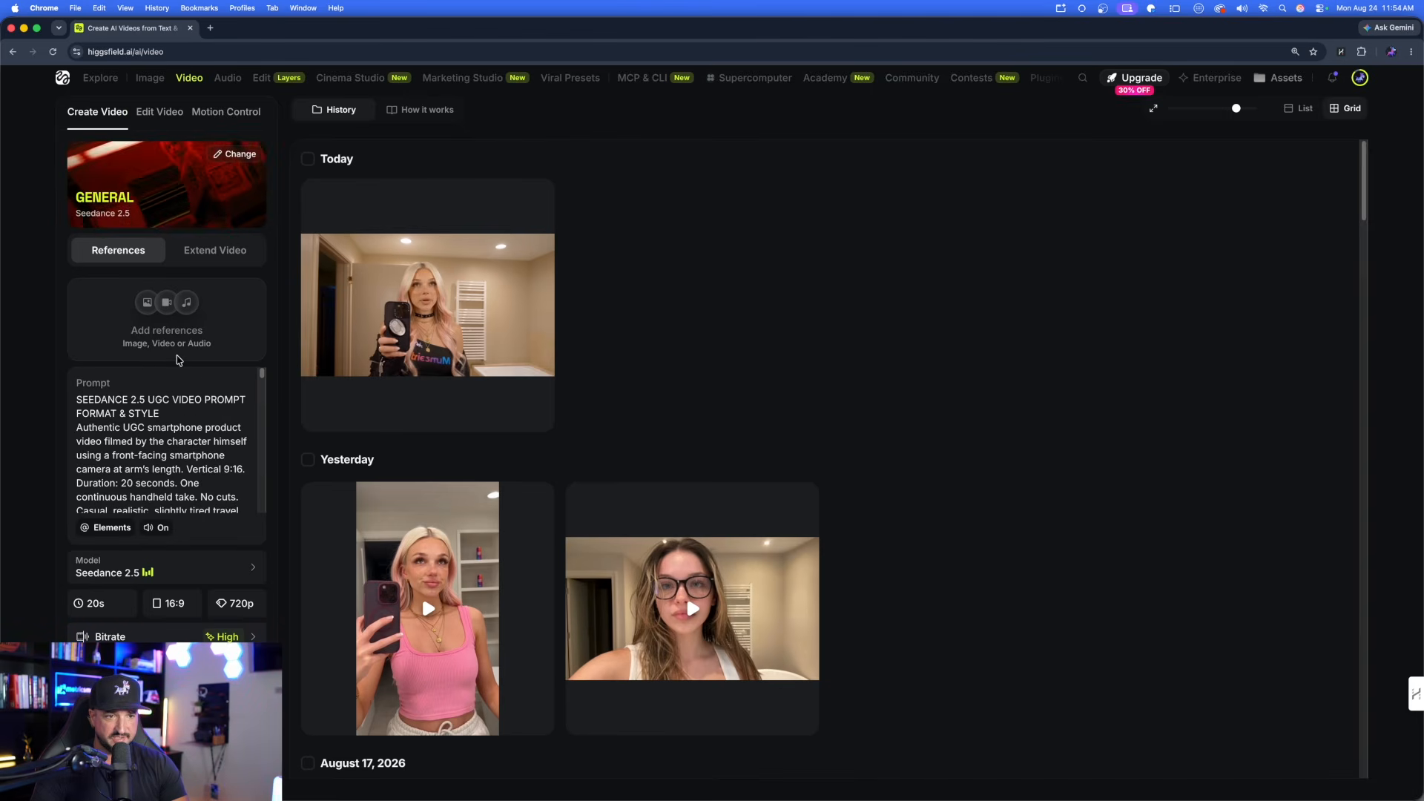
pyautogui.click(167, 603)
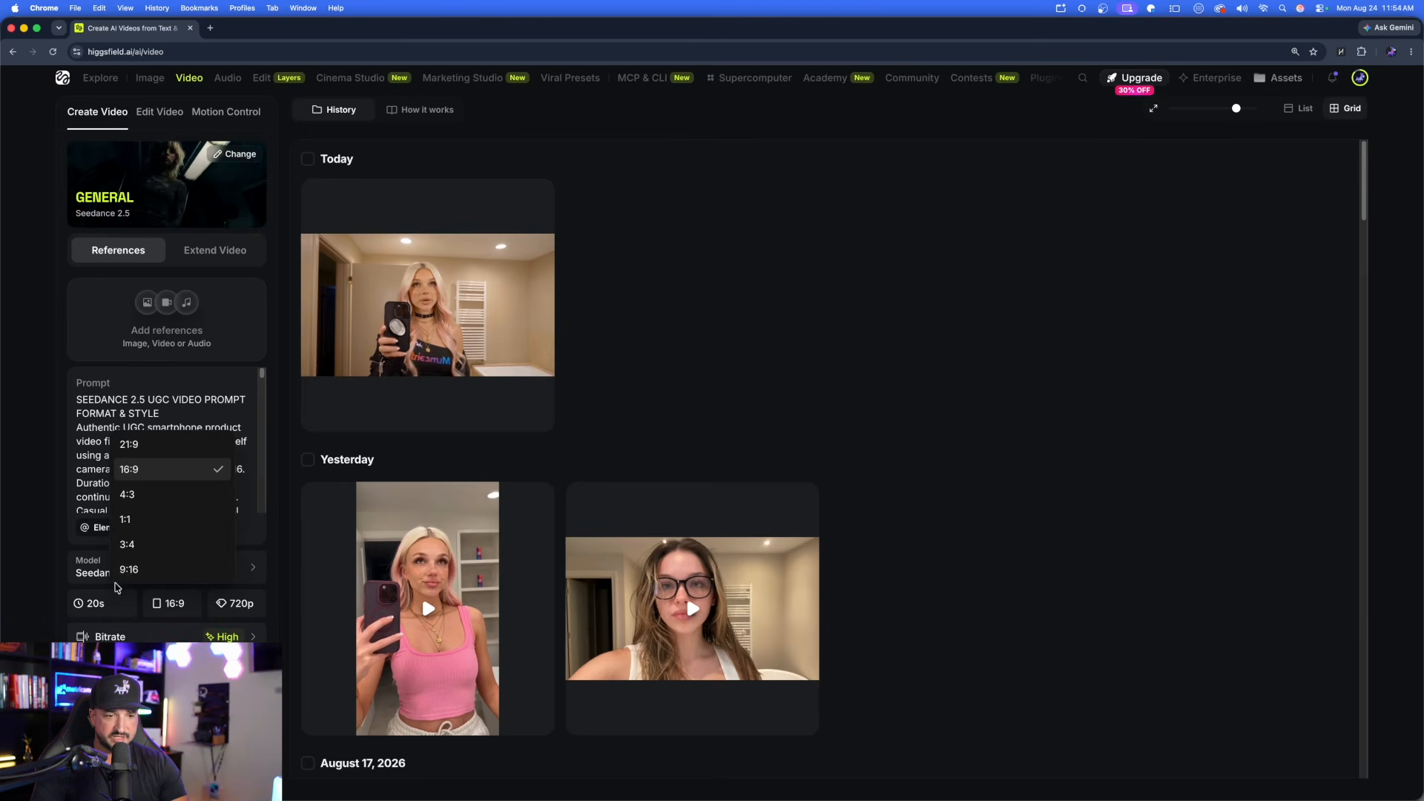
pyautogui.click(147, 570)
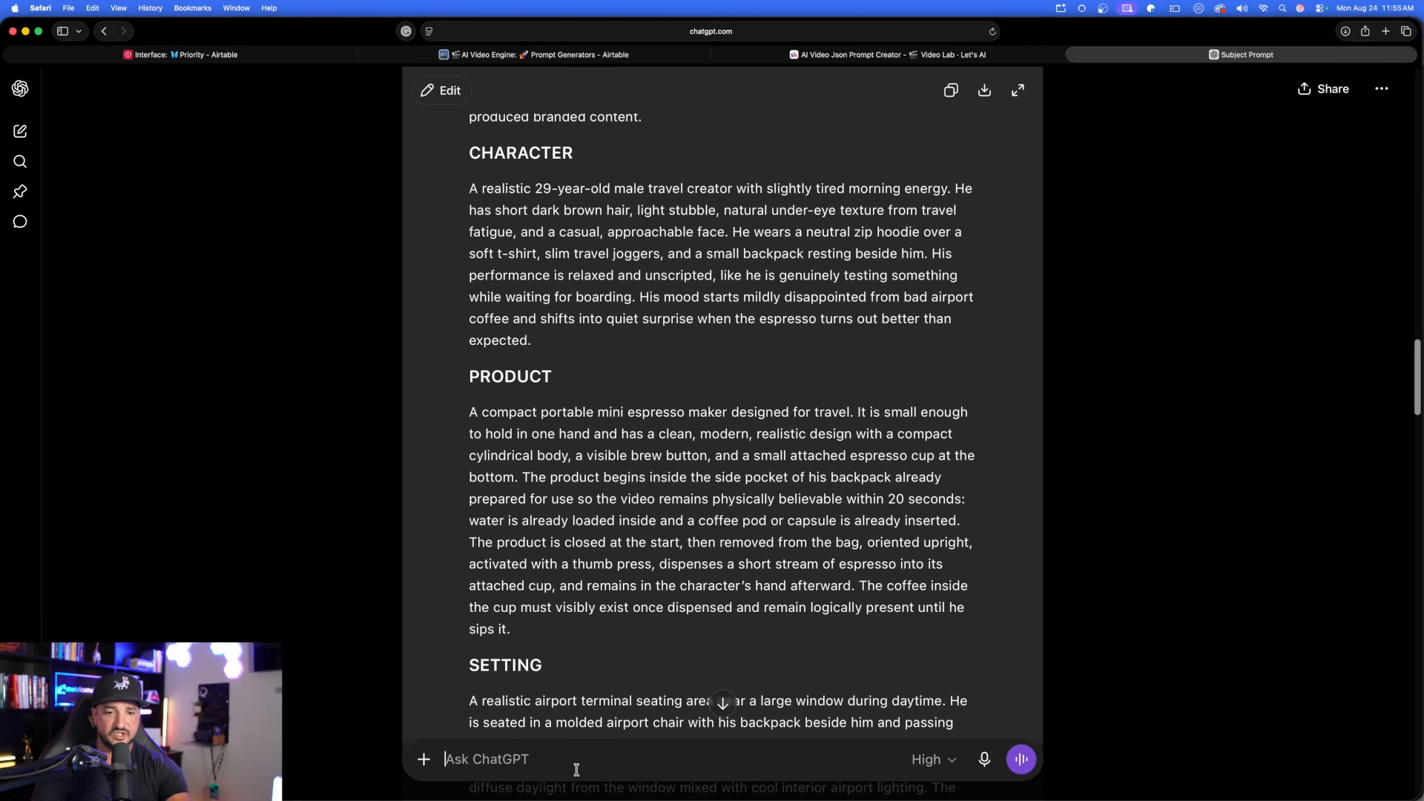
# Step: In ChatGPT, ask for an image to upload as a reference for the AI video of the mini espresso maker
pyautogui.click(655, 752)
pyautogui.write('create an image i can upload as a reference image to create the ai video of the mini expresso maker')
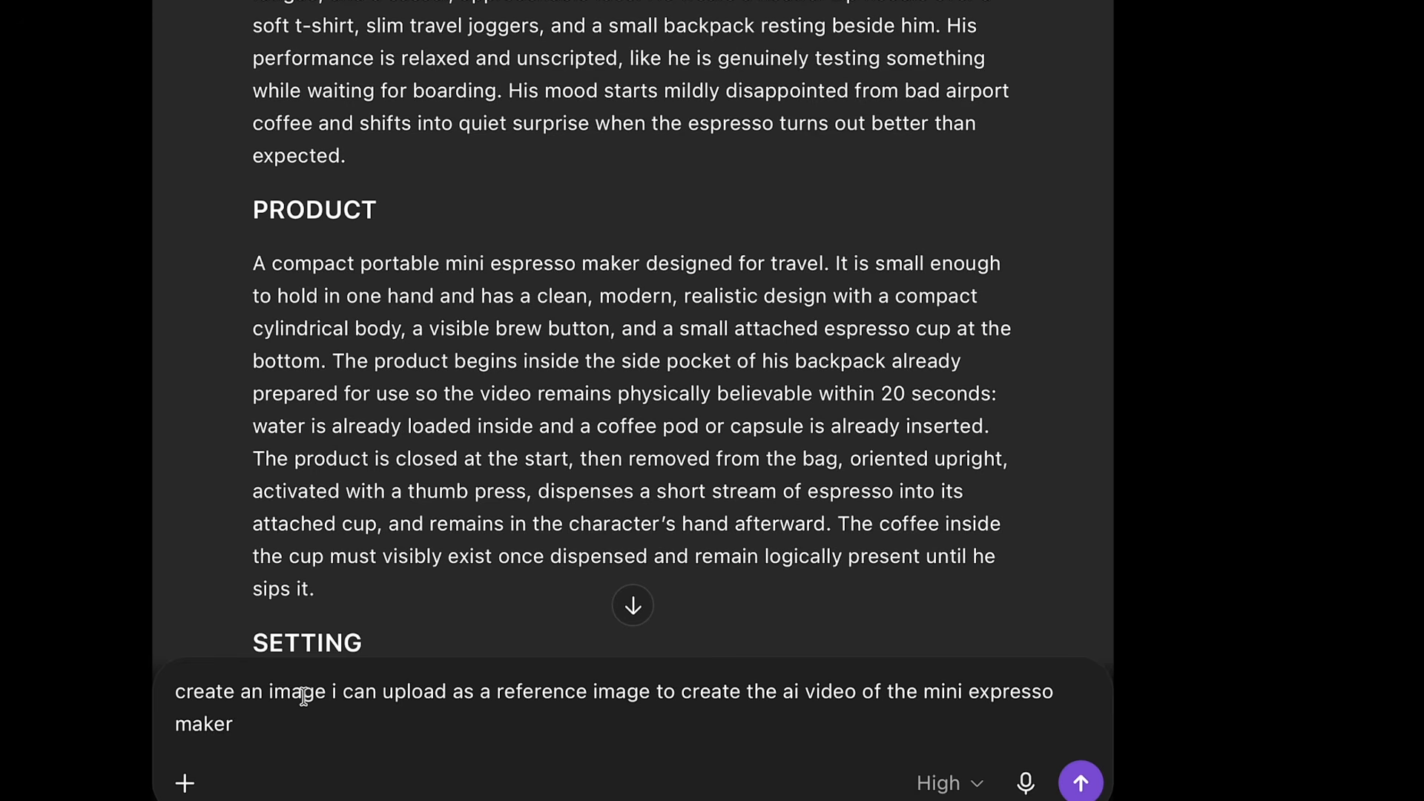
pyautogui.click(1079, 779)
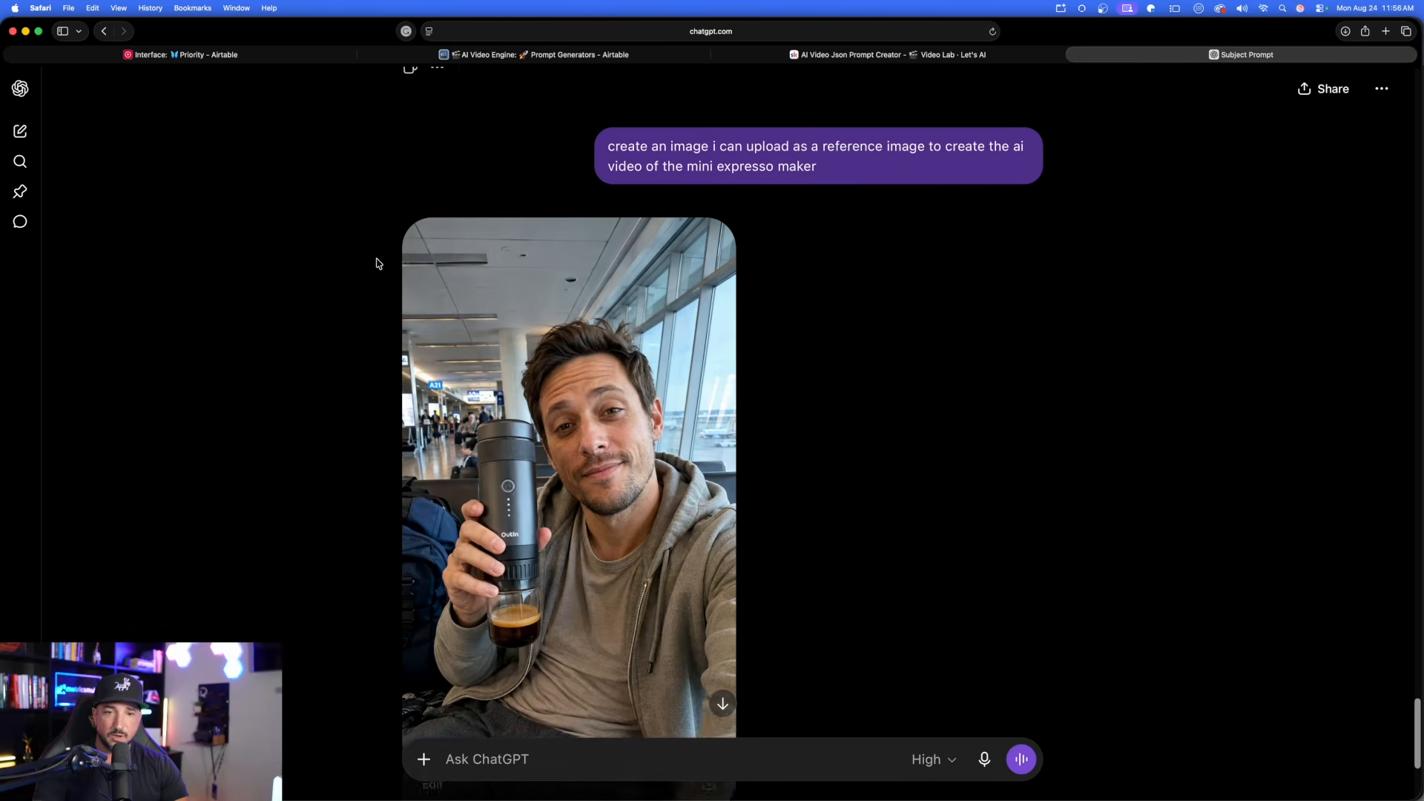
# Step: Download the generated airport selfie with the espresso maker and close its sharing dialog
pyautogui.scroll(-3, 349, 278)
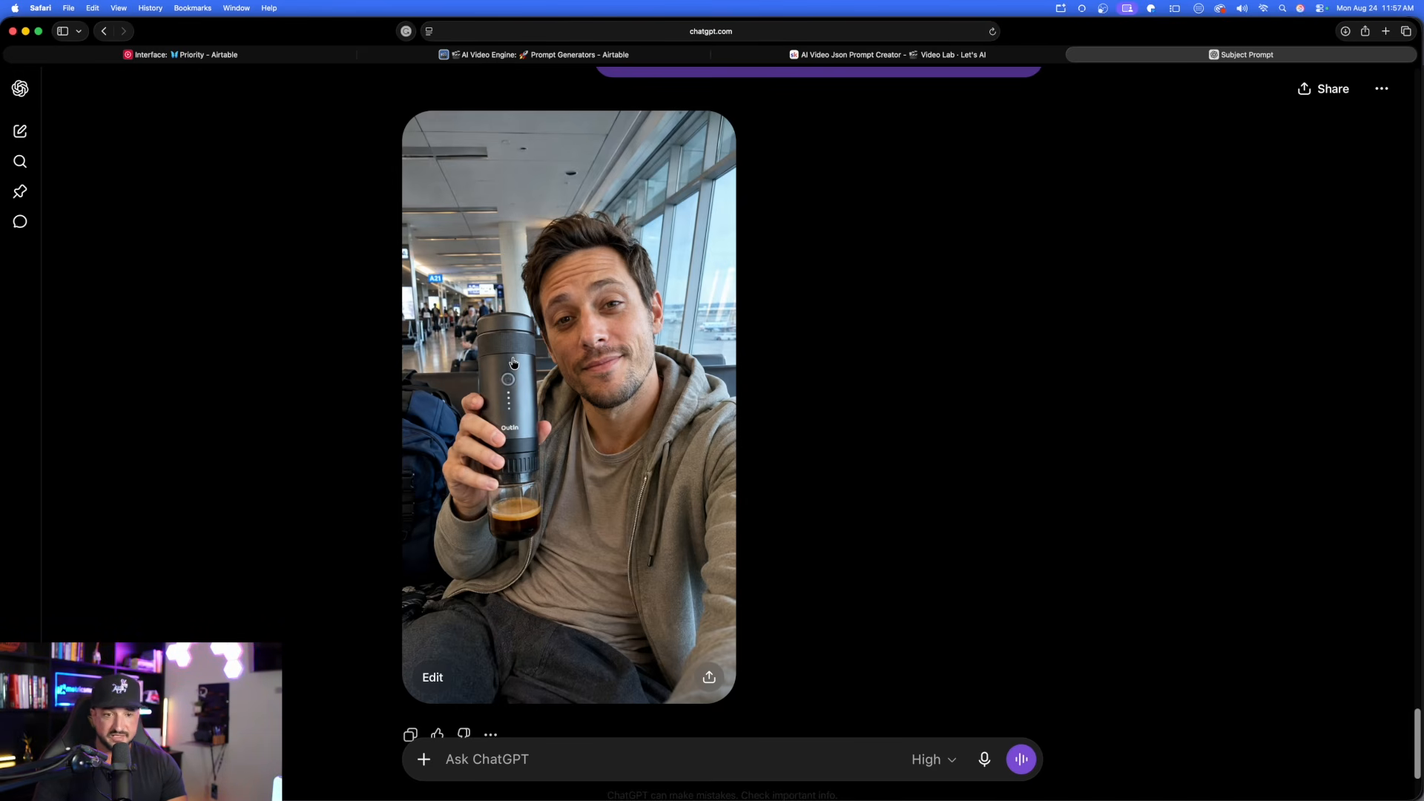
pyautogui.click(699, 679)
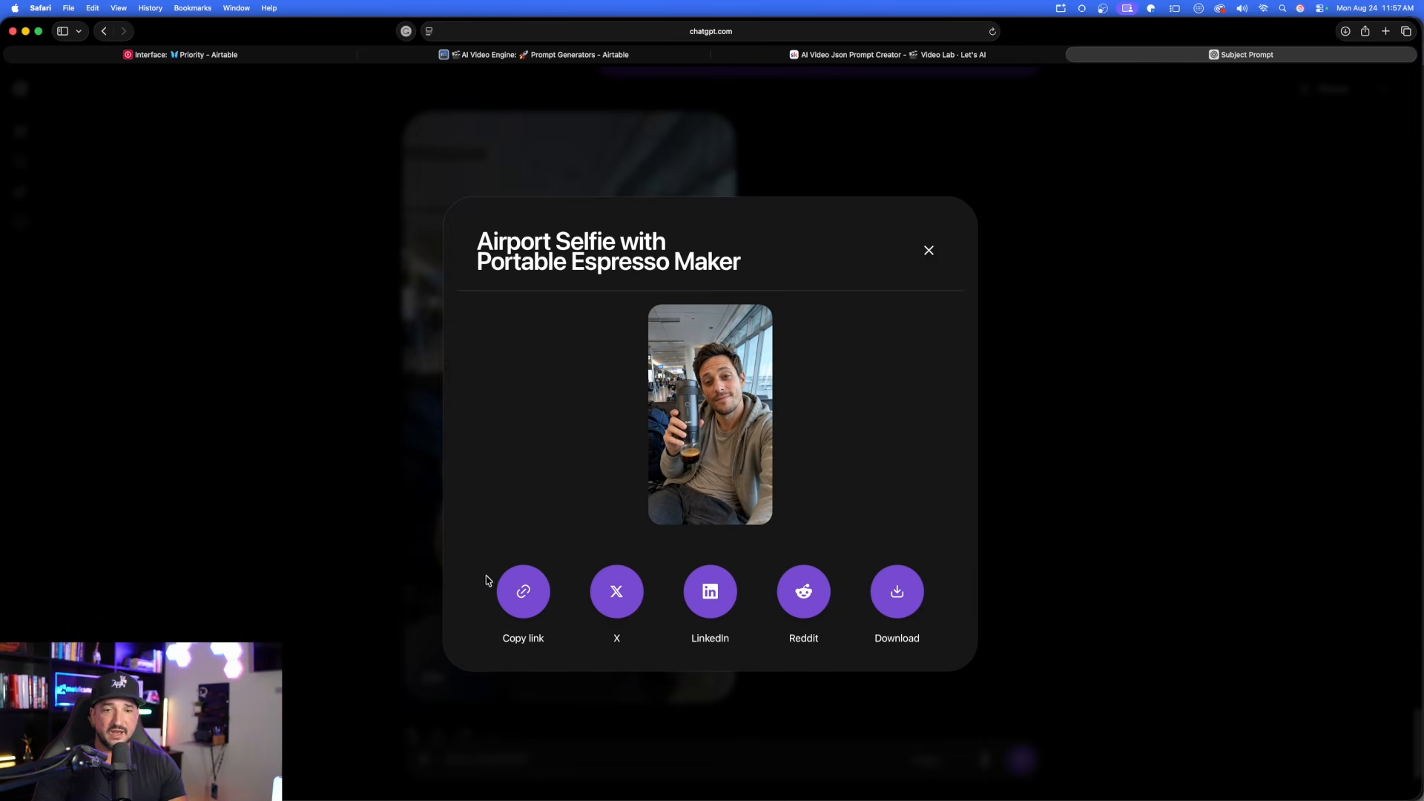
pyautogui.click(896, 593)
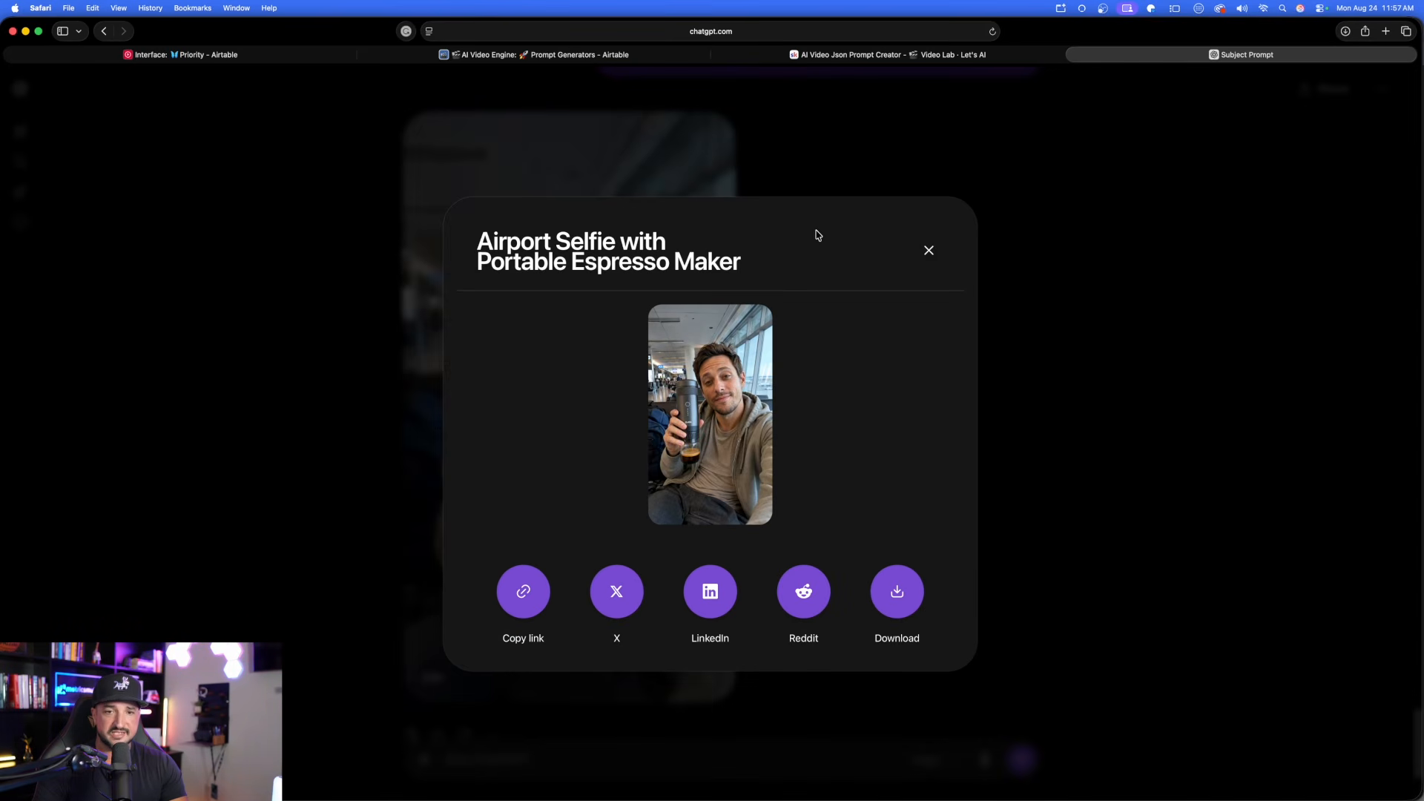
pyautogui.click(928, 250)
# Step: Request a regenerated image of just the mini espresso maker as an e-commerce product photo on a white background with no people
pyautogui.write('regenerate but show')
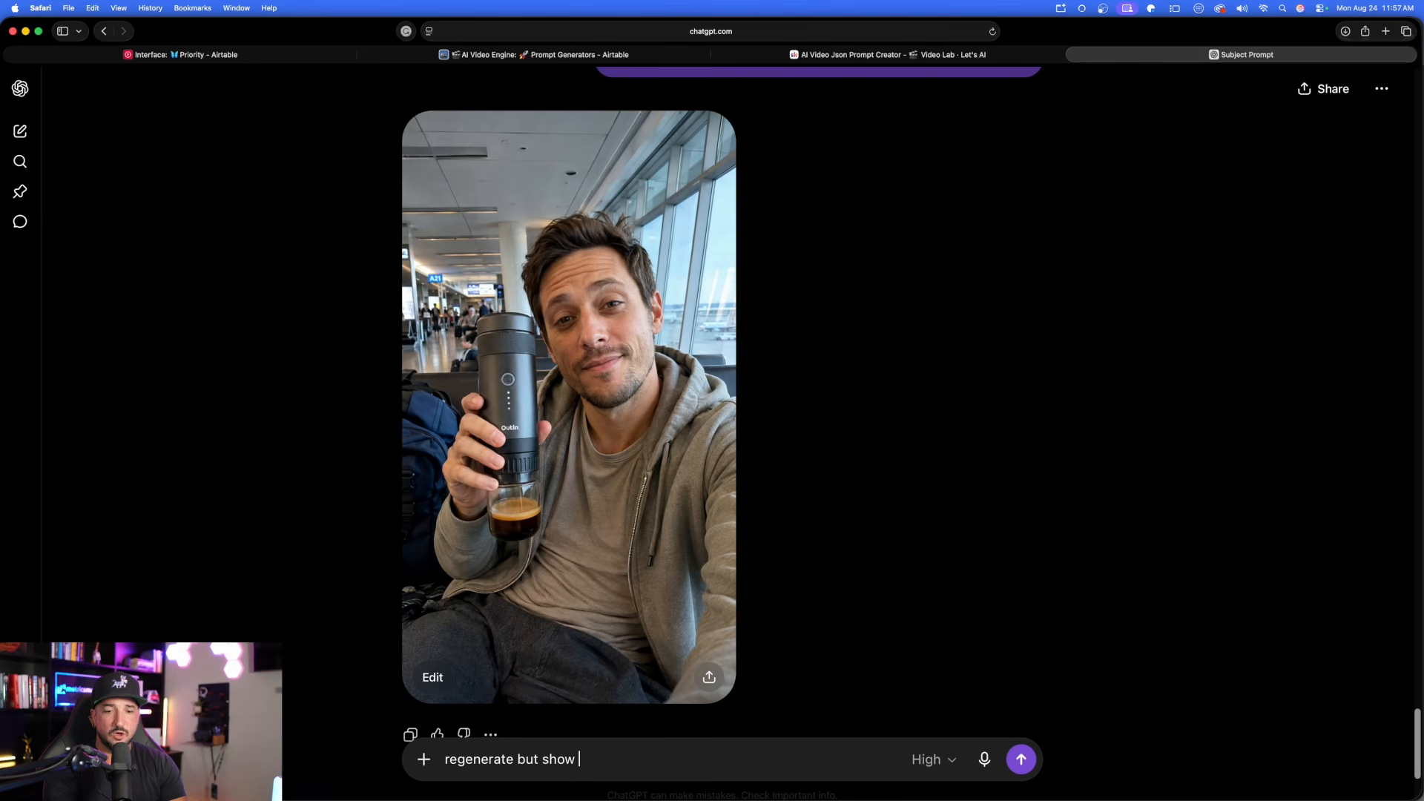
pyautogui.write(' just')
pyautogui.write('the mini expresso onlyl, a product photo shot on a white background')
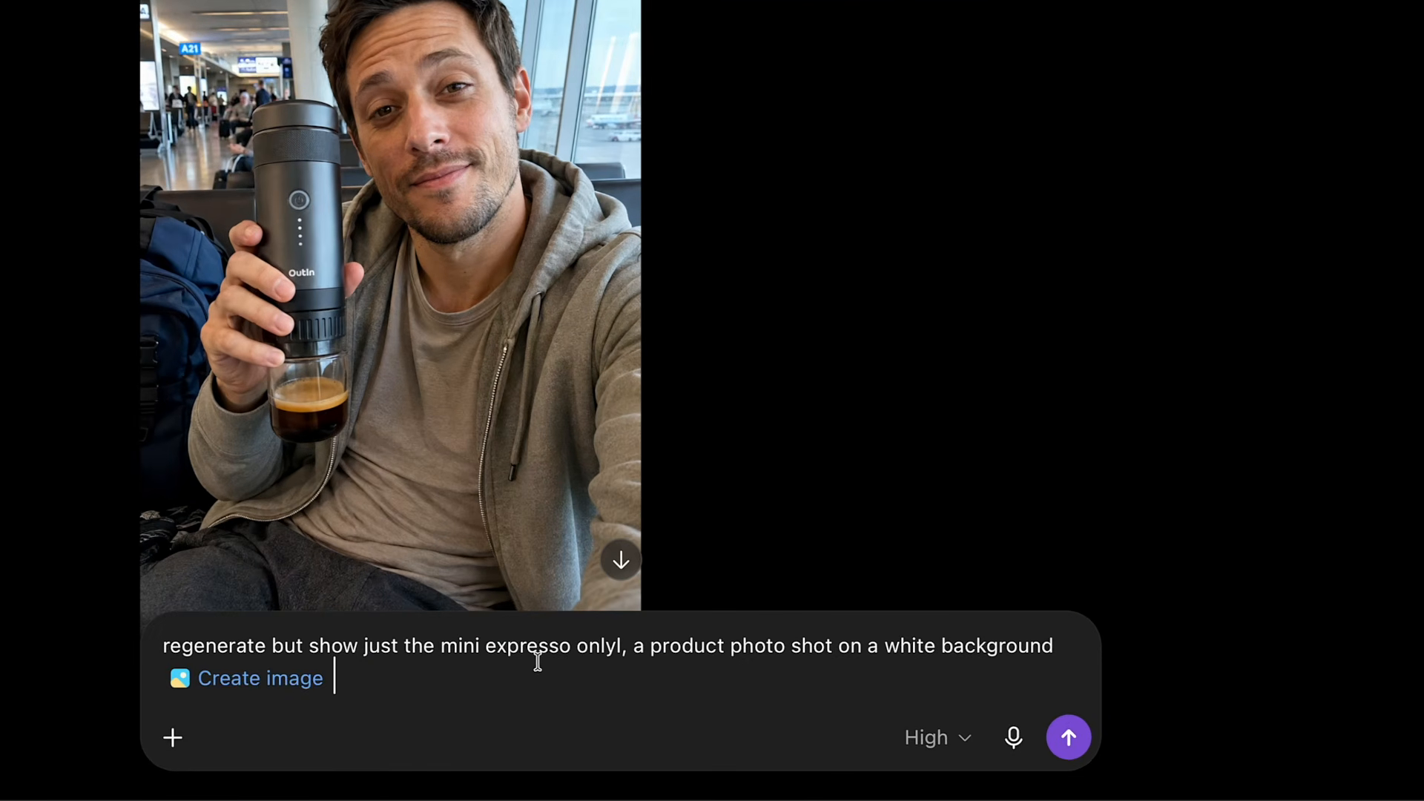
pyautogui.click(621, 640)
pyautogui.press('BackSpace')
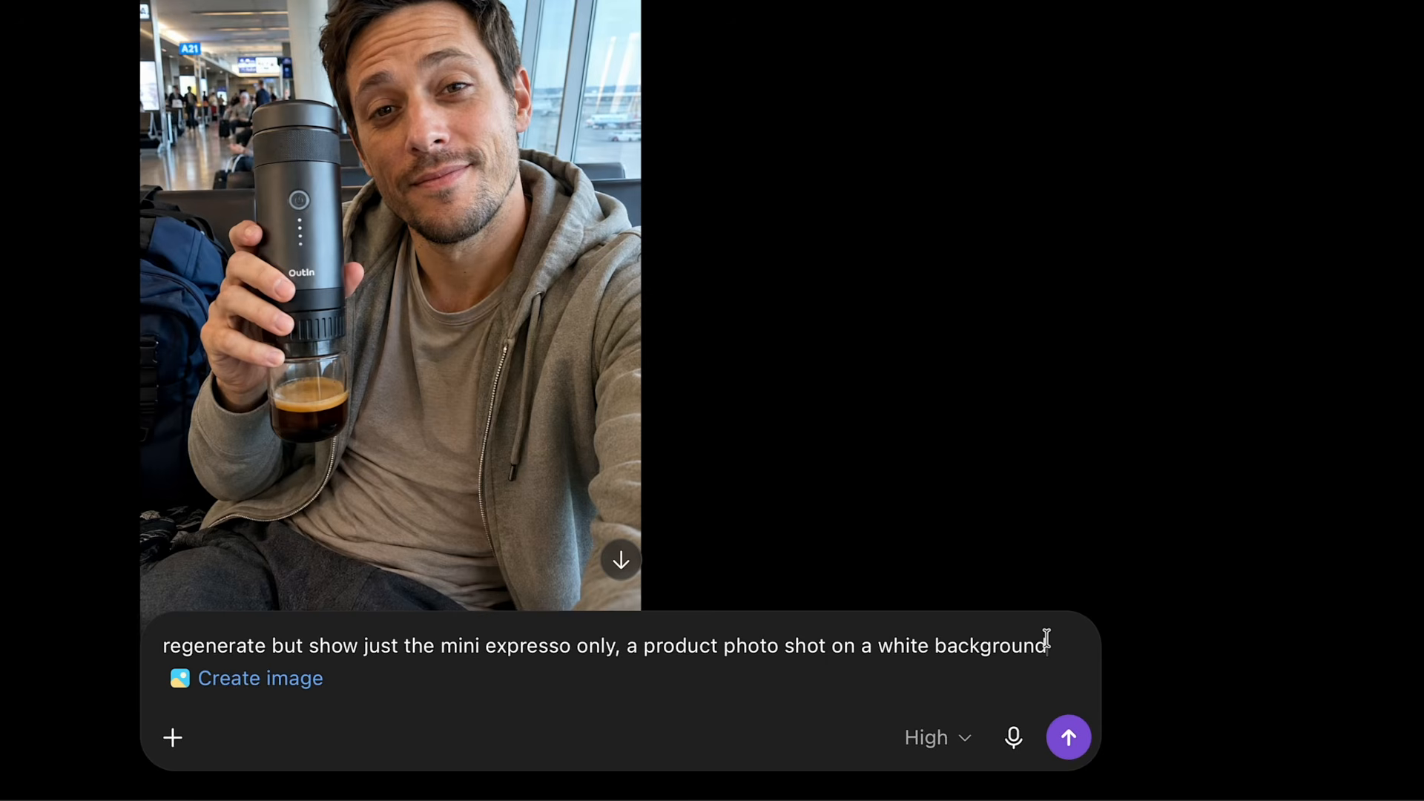
pyautogui.write('no people, an emcommerce product photo')
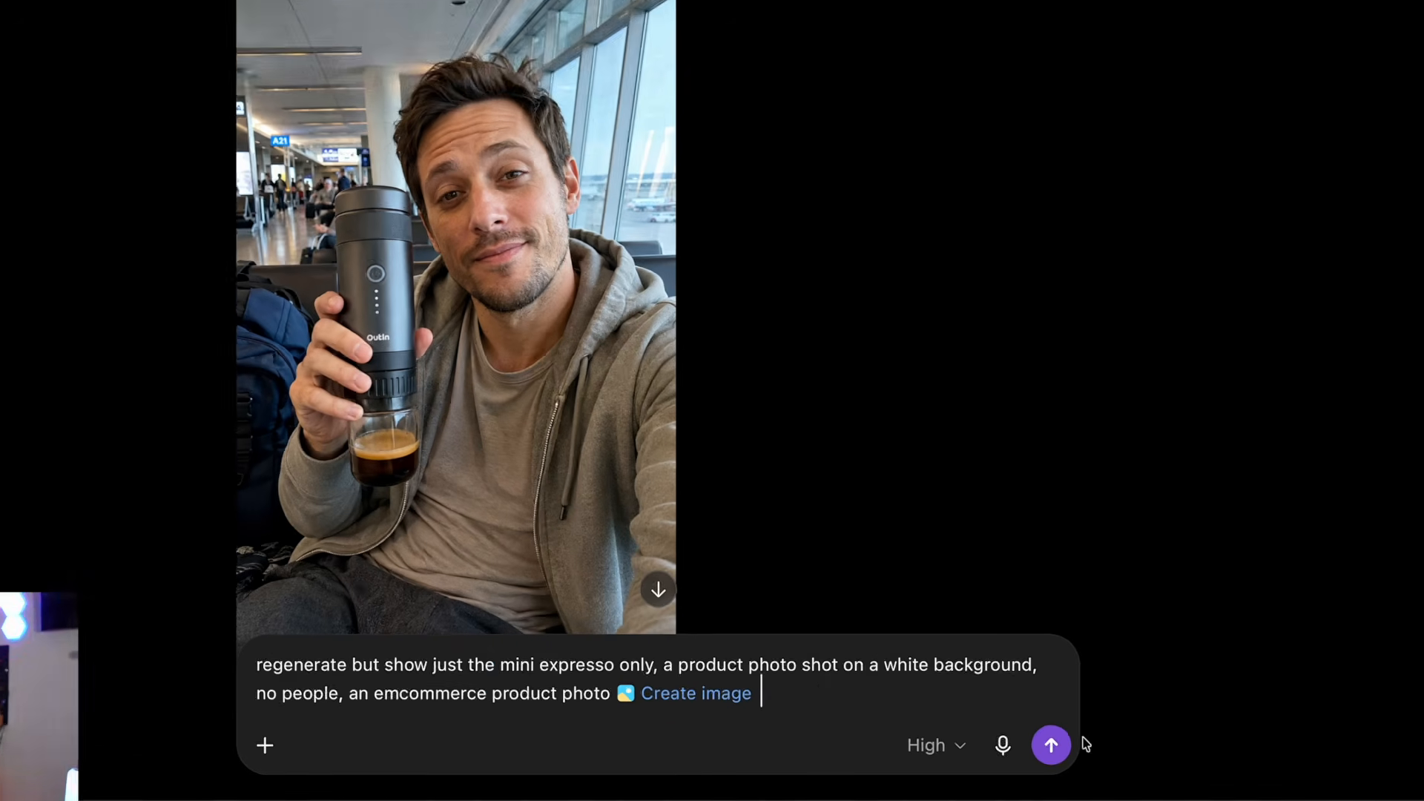
pyautogui.click(1068, 737)
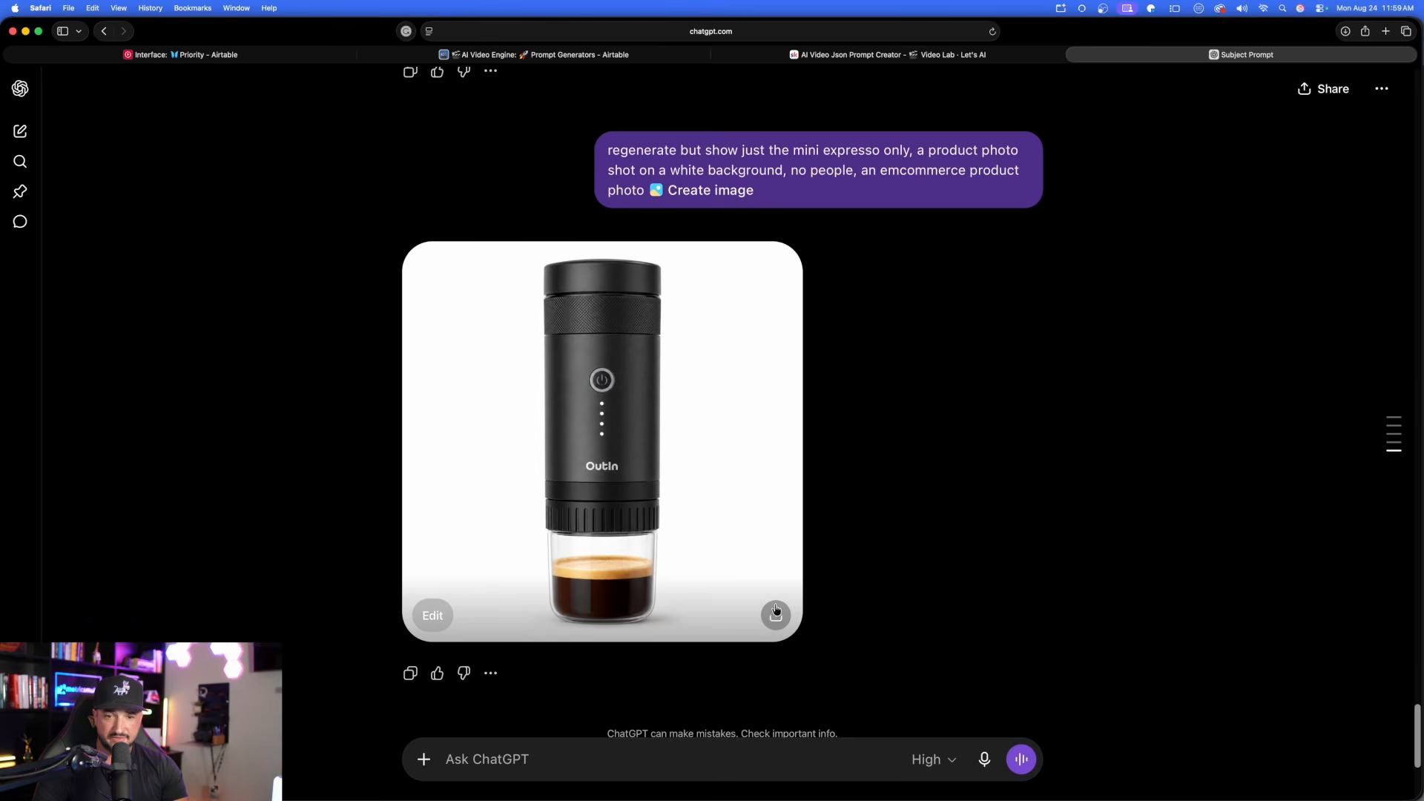
# Step: Download the white-background product photo and upload it to the video references in Higgsfield
pyautogui.click(911, 597)
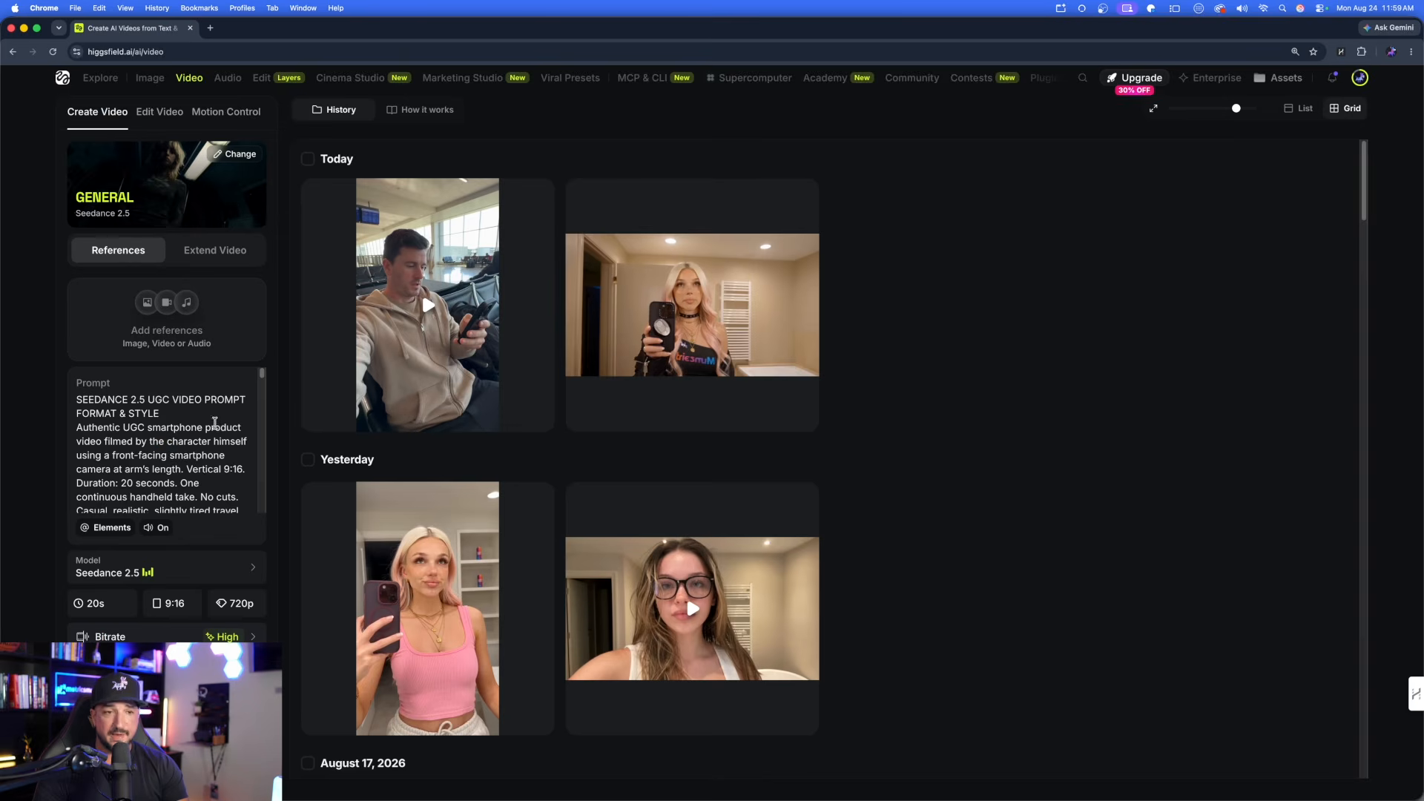
pyautogui.scroll(-3, 171, 437)
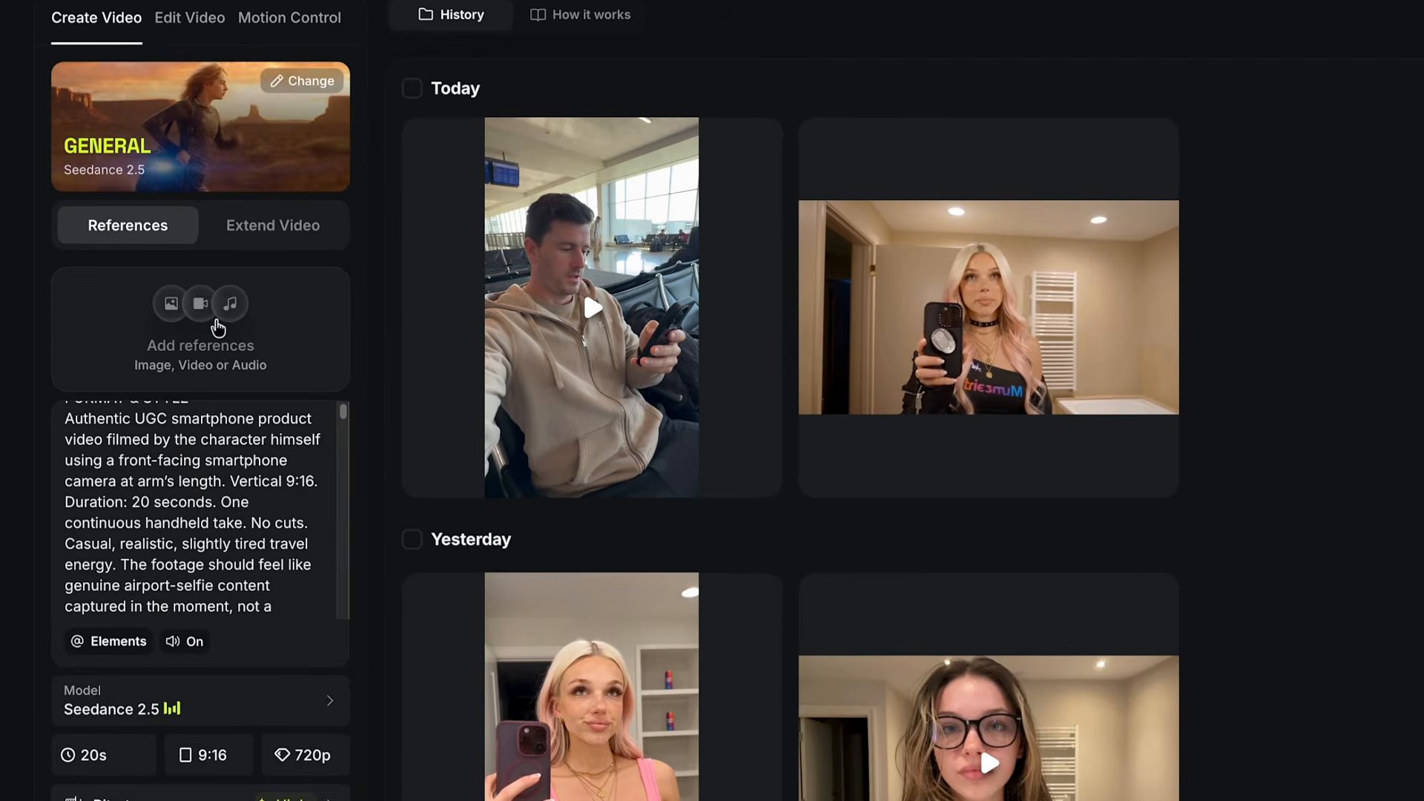
pyautogui.click(177, 313)
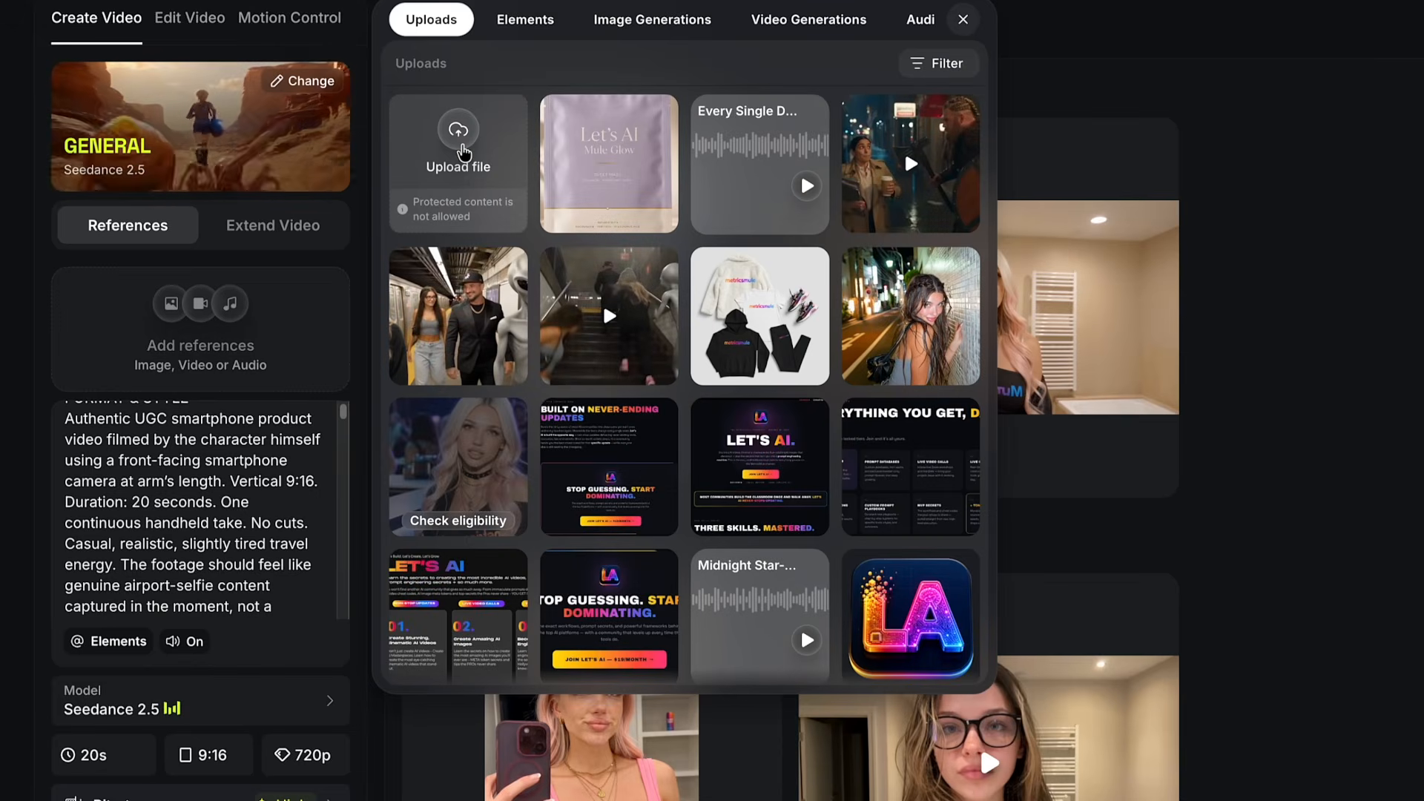
pyautogui.click(458, 152)
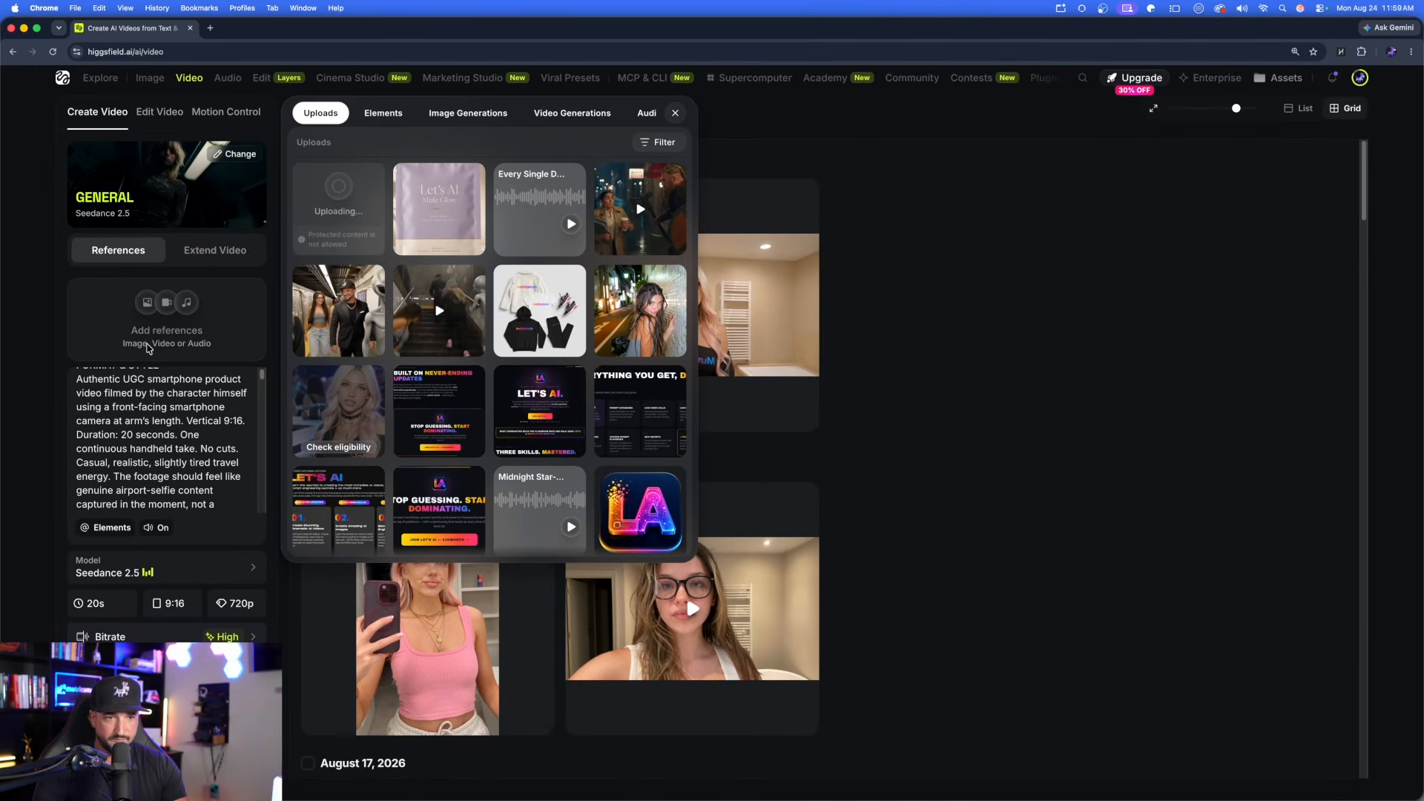
# Step: Delete the heading lines "SEEDANCE 2.5 UGC VIDEO PROMPT" and "FORMAT & STYLE" from the start of the video prompt
pyautogui.click(190, 406)
pyautogui.click(169, 414)
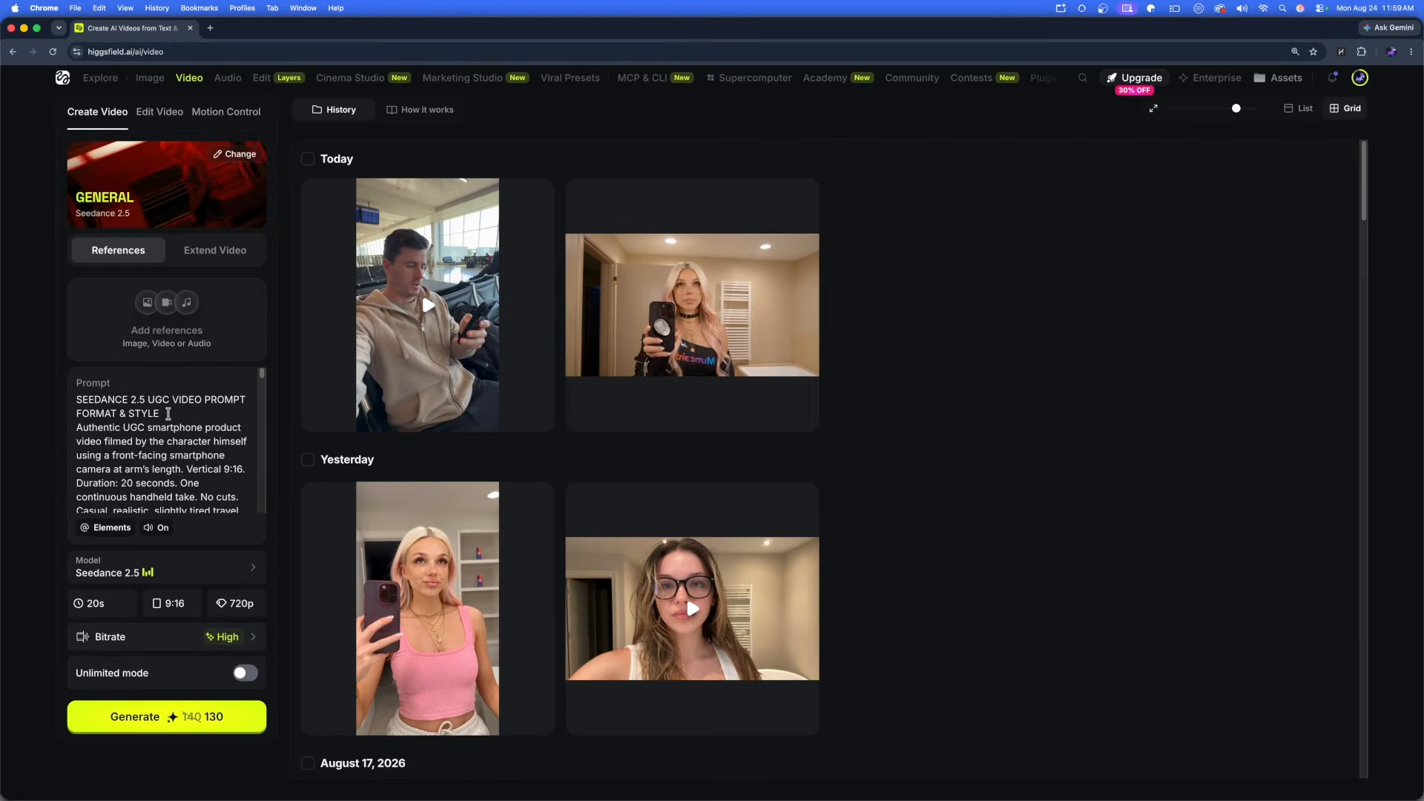
pyautogui.moveTo(168, 414); pyautogui.dragTo(70, 399)
pyautogui.scroll(-3, 97, 402)
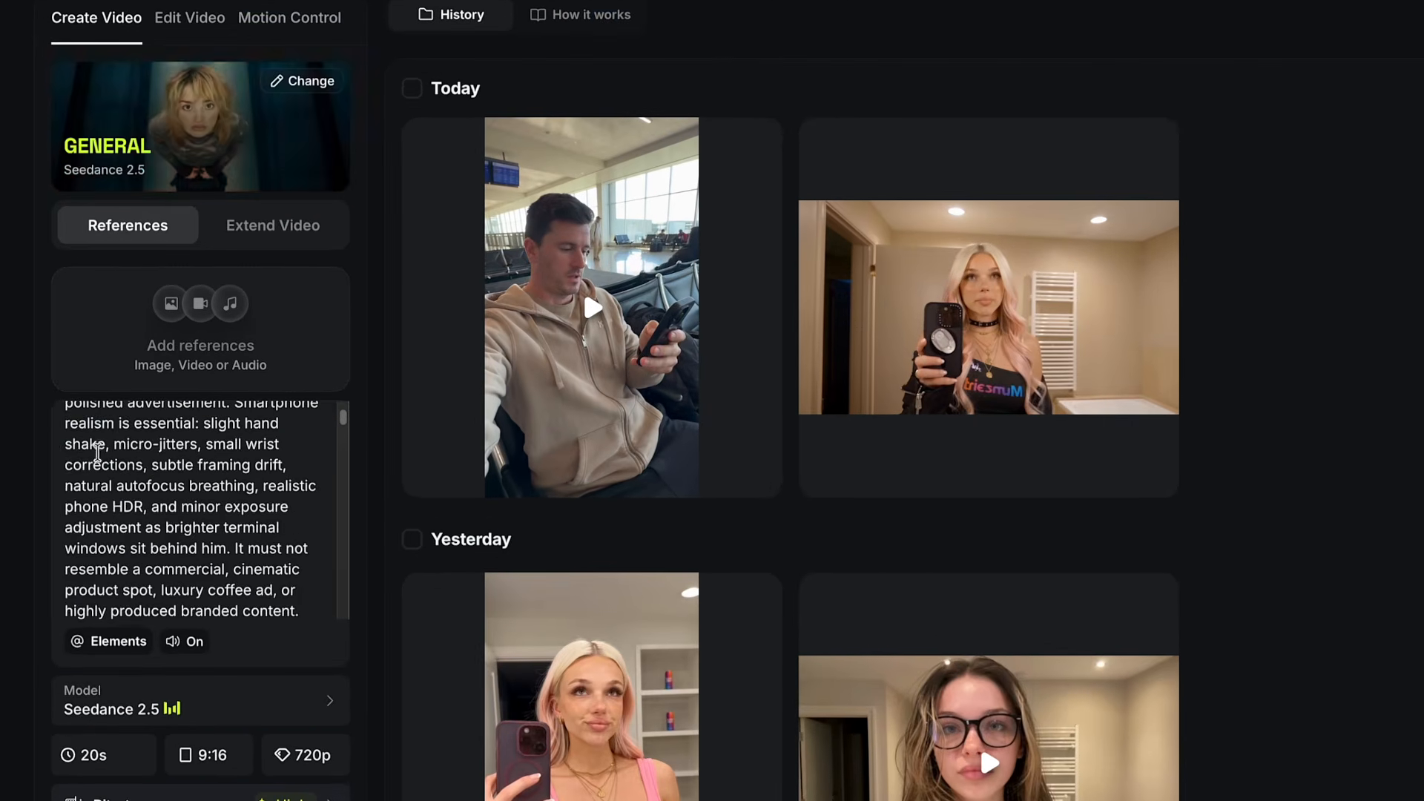
pyautogui.scroll(3, 97, 451)
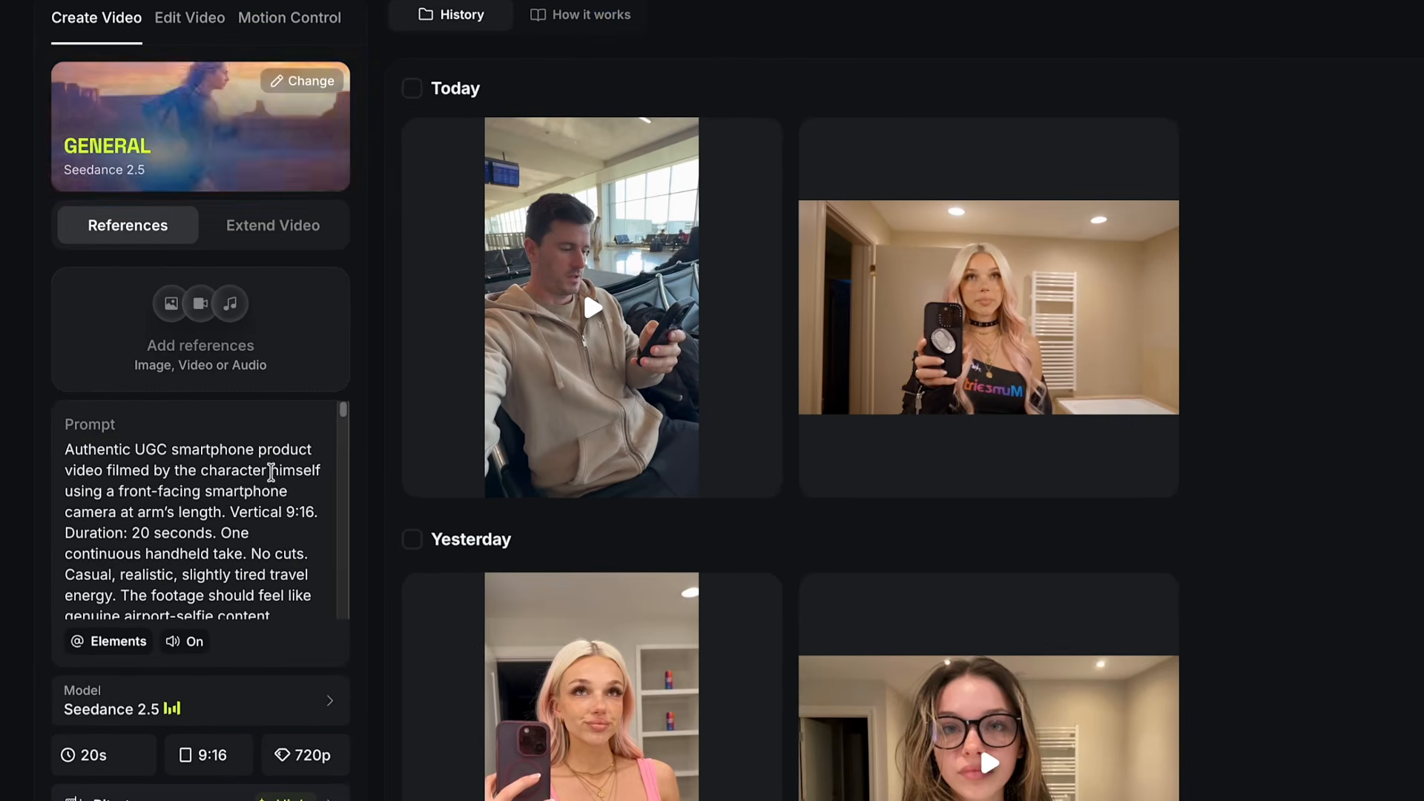
# Step: Add the line "GLOBAL LOCK: Product Mini Espresso Maker" after "Vertical 9:16." in the prompt, set off by blank lines
pyautogui.click(319, 508)
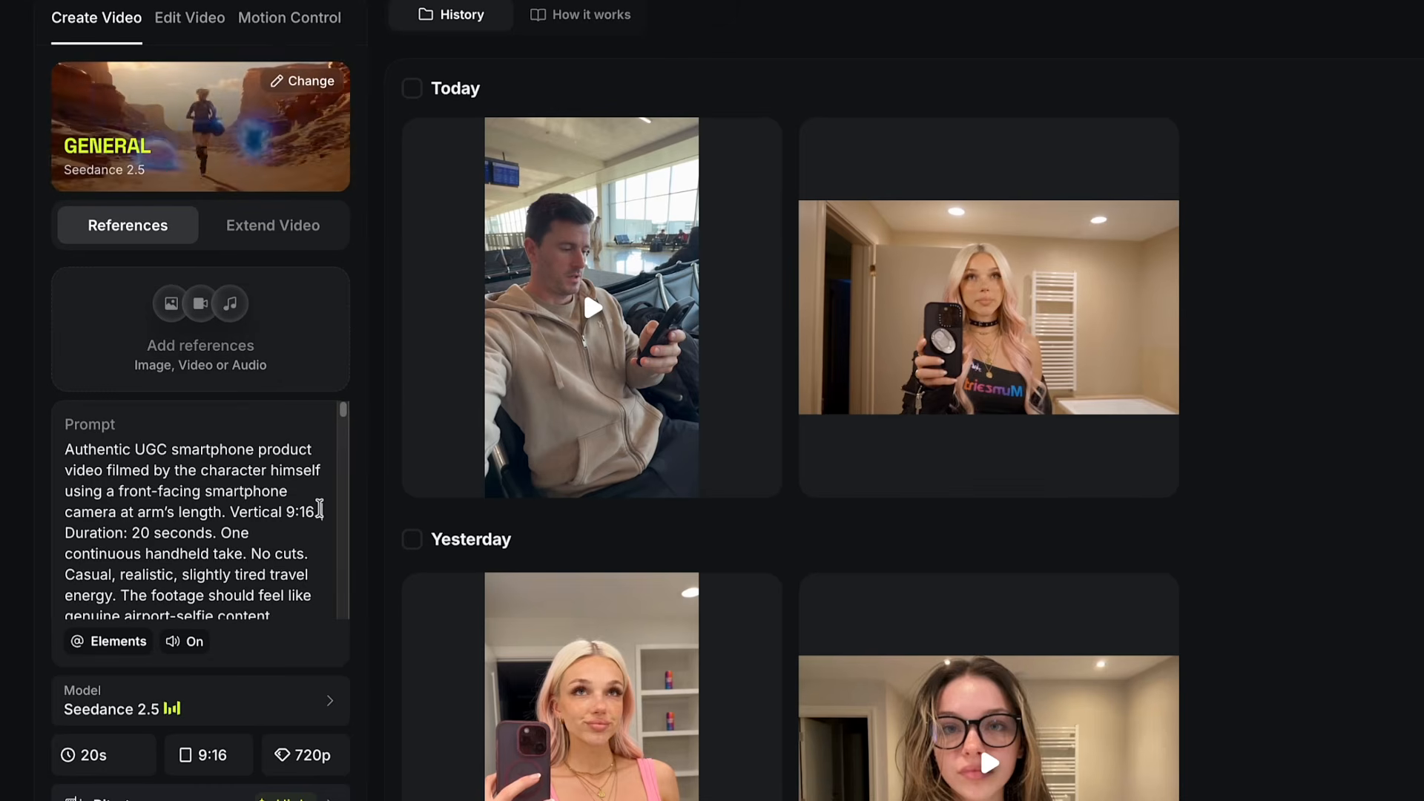
pyautogui.press('Return')
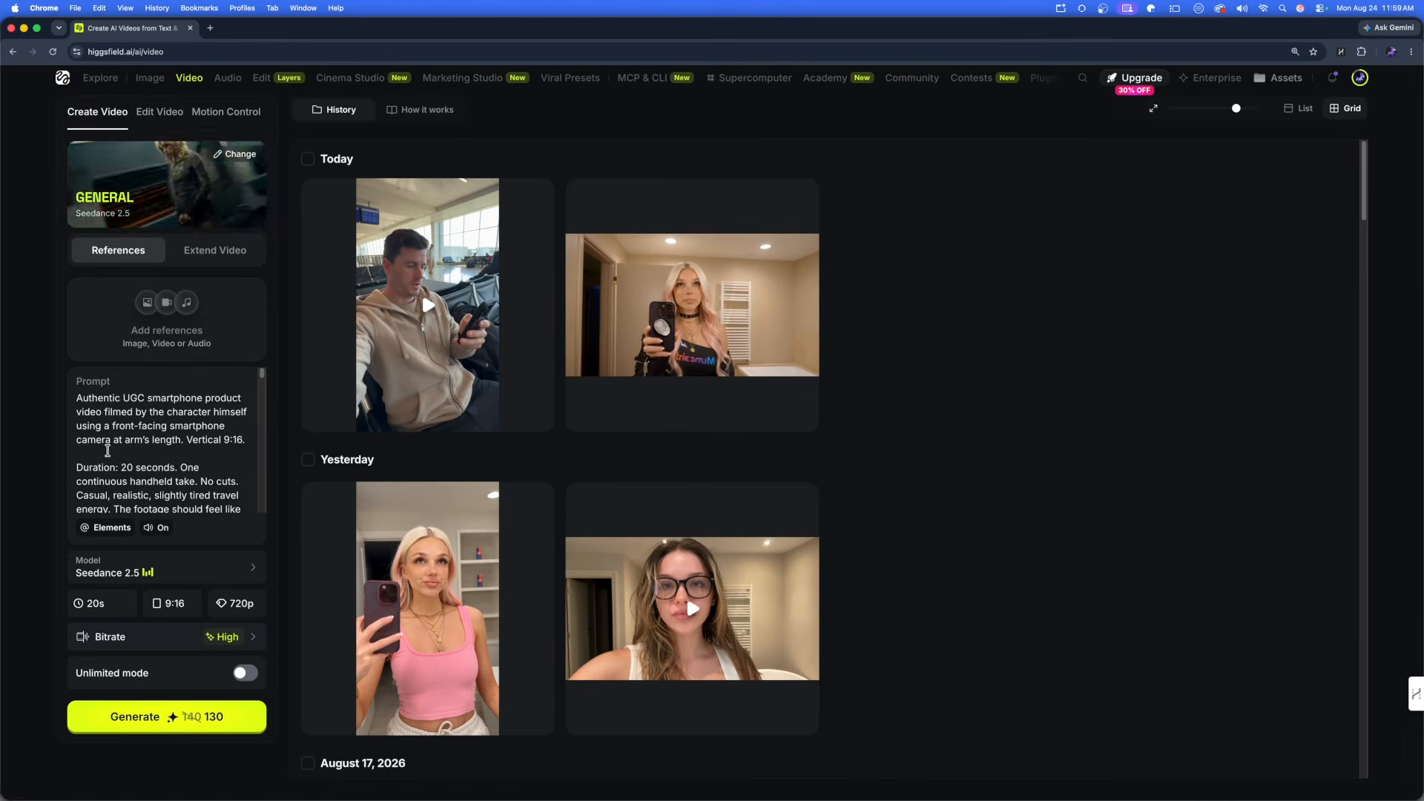
pyautogui.scroll(-1, 127, 535)
pyautogui.scroll(1, 118, 458)
pyautogui.click(98, 451)
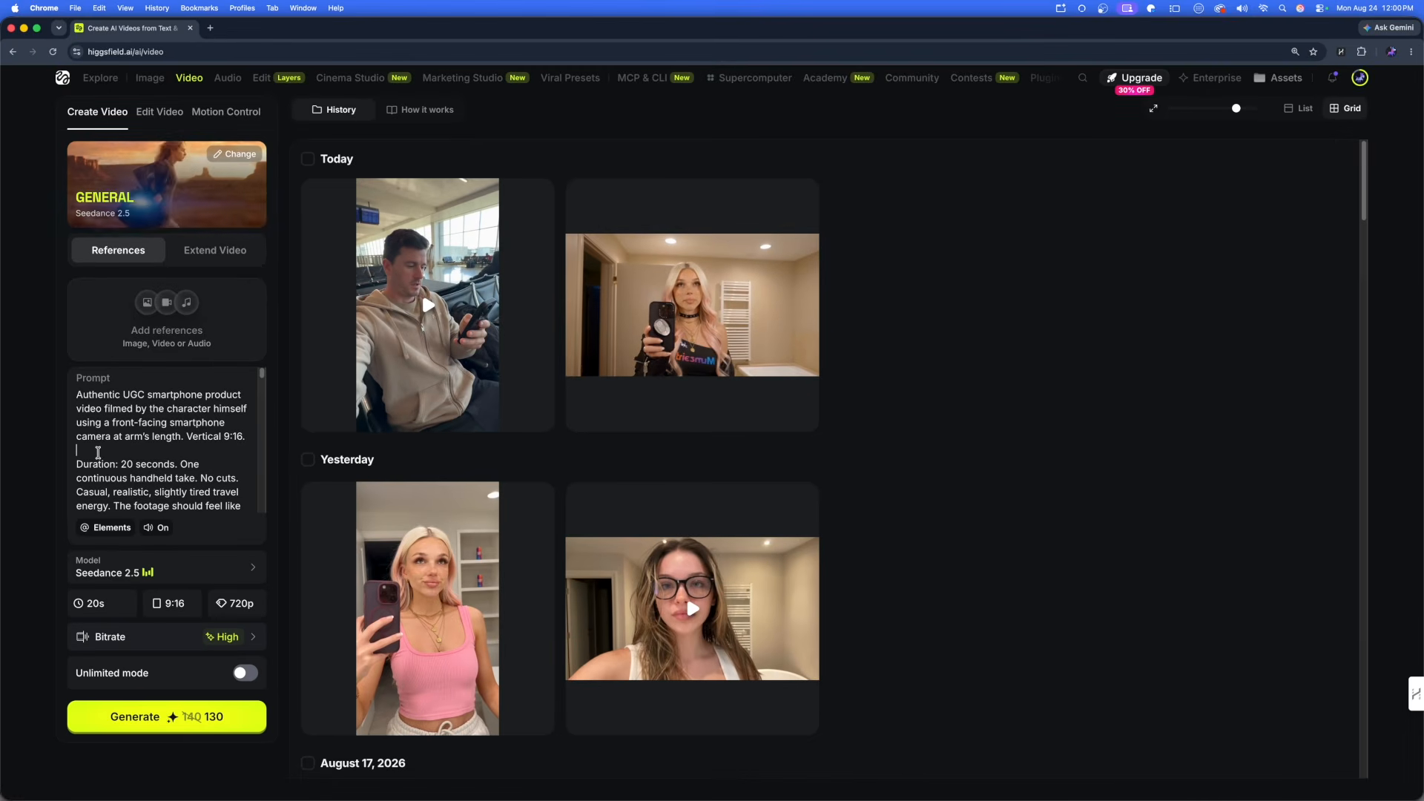
pyautogui.press('Return')
pyautogui.press('Return')
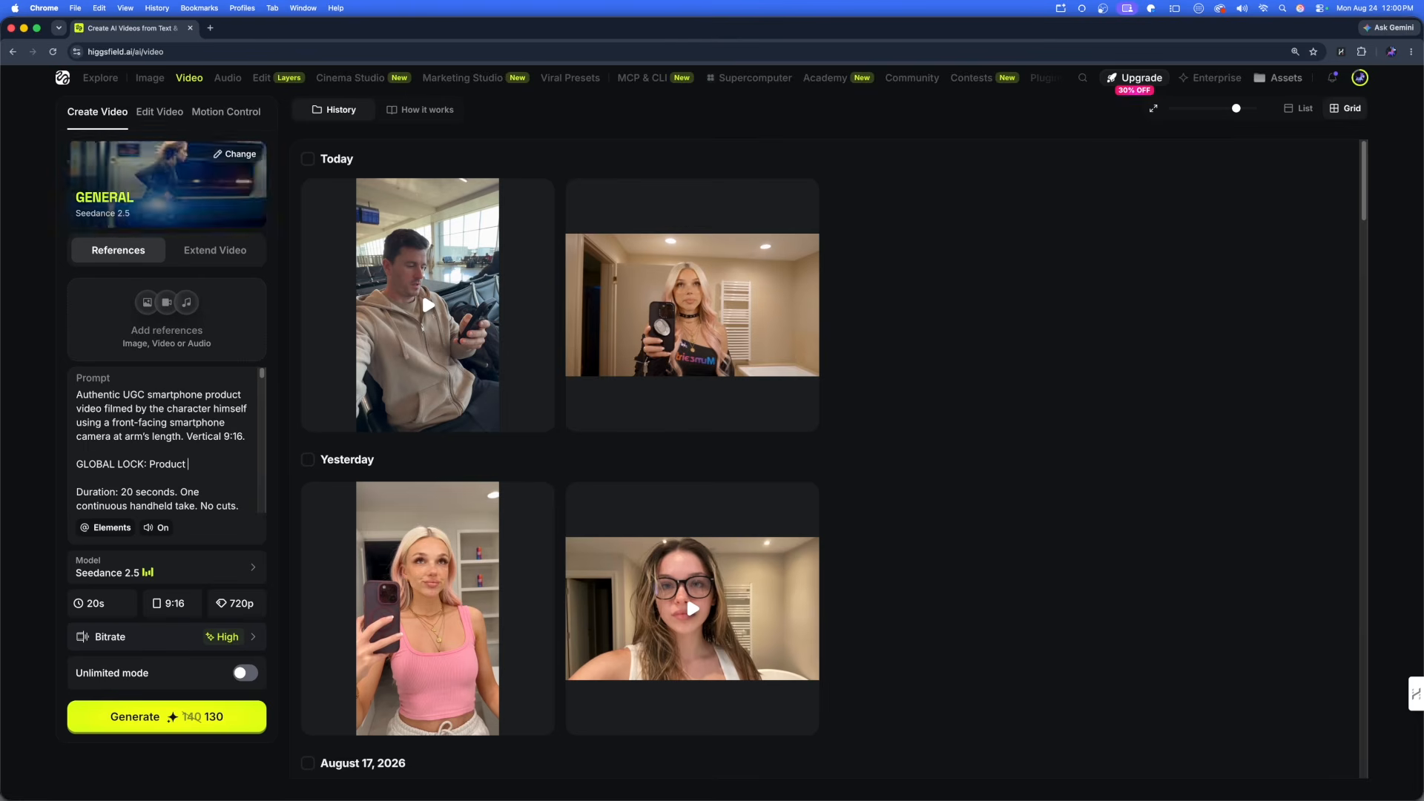
pyautogui.write('i Espresso Maer')
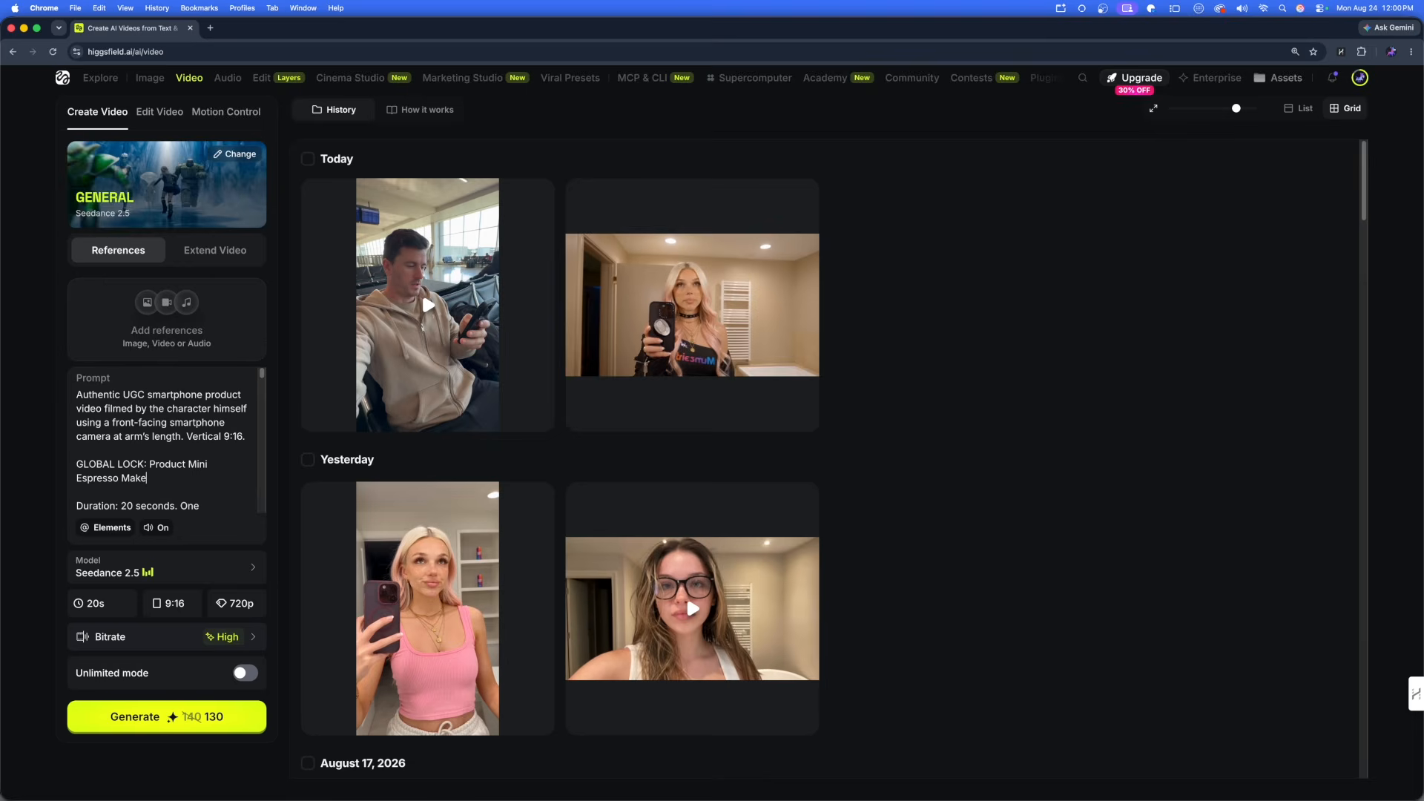
# Step: Check the product photo's upload among the references and insert a blank line above the CHARACTER section of the prompt
pyautogui.click(156, 288)
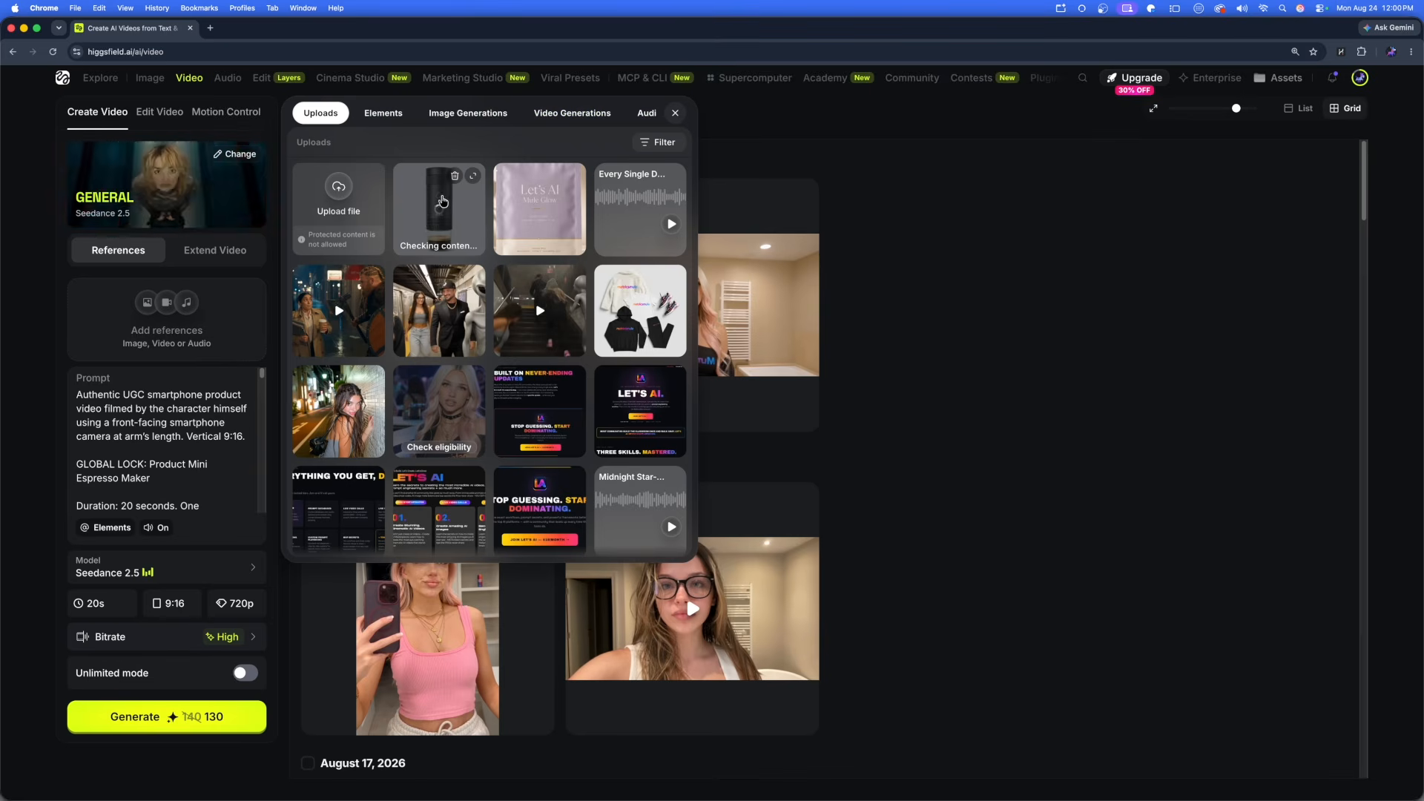
pyautogui.click(172, 488)
pyautogui.scroll(-3, 170, 439)
pyautogui.click(243, 398)
pyautogui.press('Return')
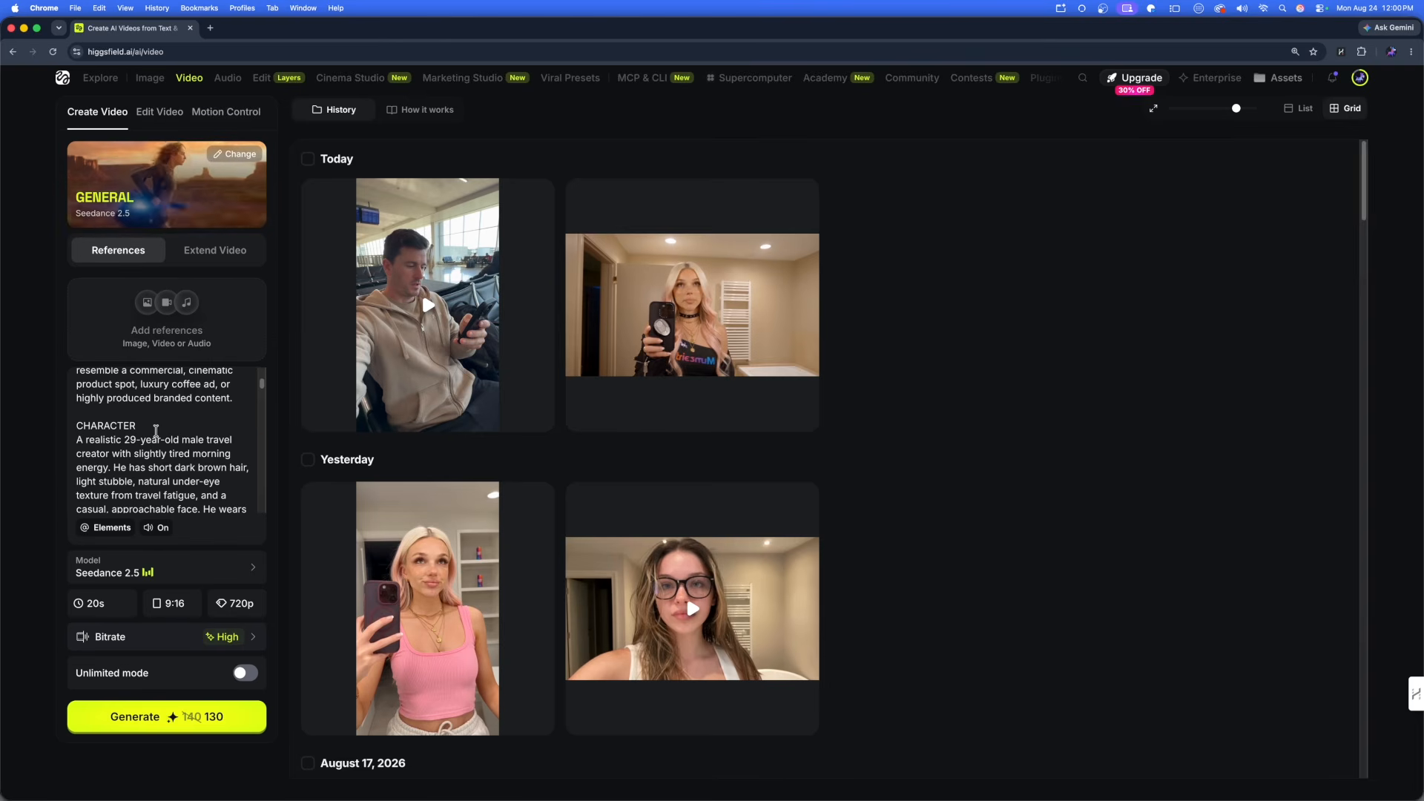
pyautogui.scroll(-1, 141, 436)
pyautogui.scroll(1, 104, 438)
pyautogui.scroll(-1, 200, 446)
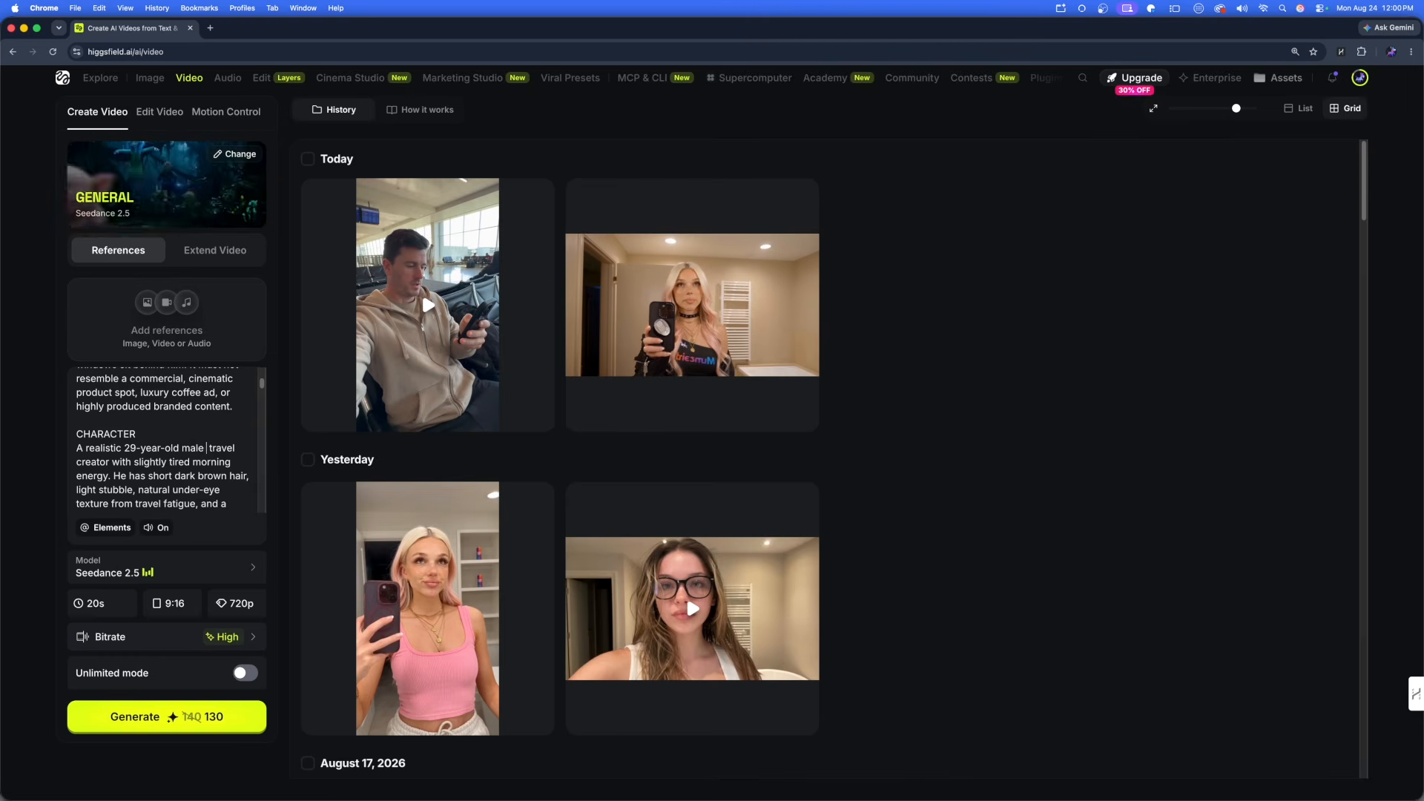
# Step: Tag the "me" element after "A realistic 29-year-old male" in the CHARACTER section of the video prompt
pyautogui.write('@')
pyautogui.scroll(-1, 254, 649)
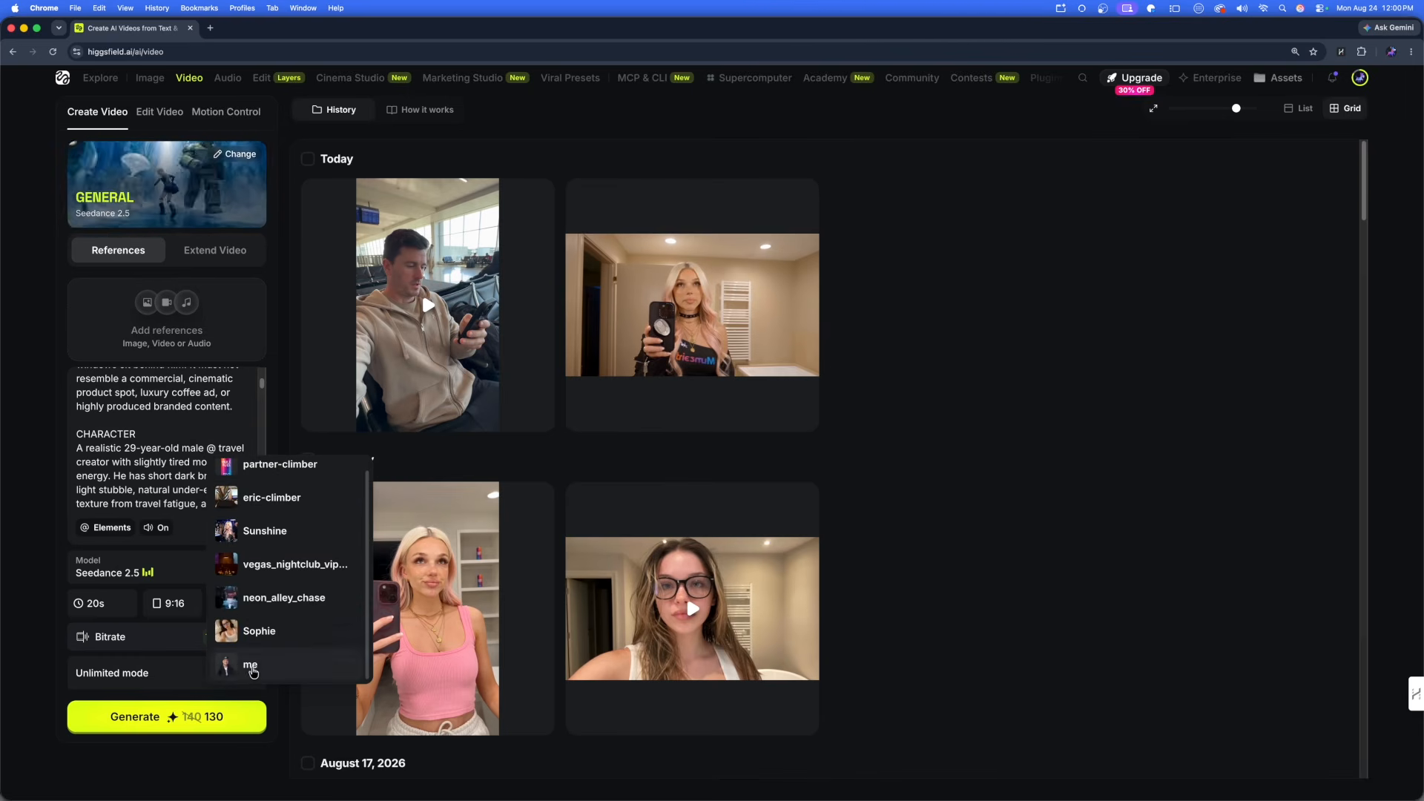
pyautogui.click(251, 665)
pyautogui.scroll(-1, 247, 437)
pyautogui.moveTo(222, 425)
pyautogui.scroll(-1, 127, 450)
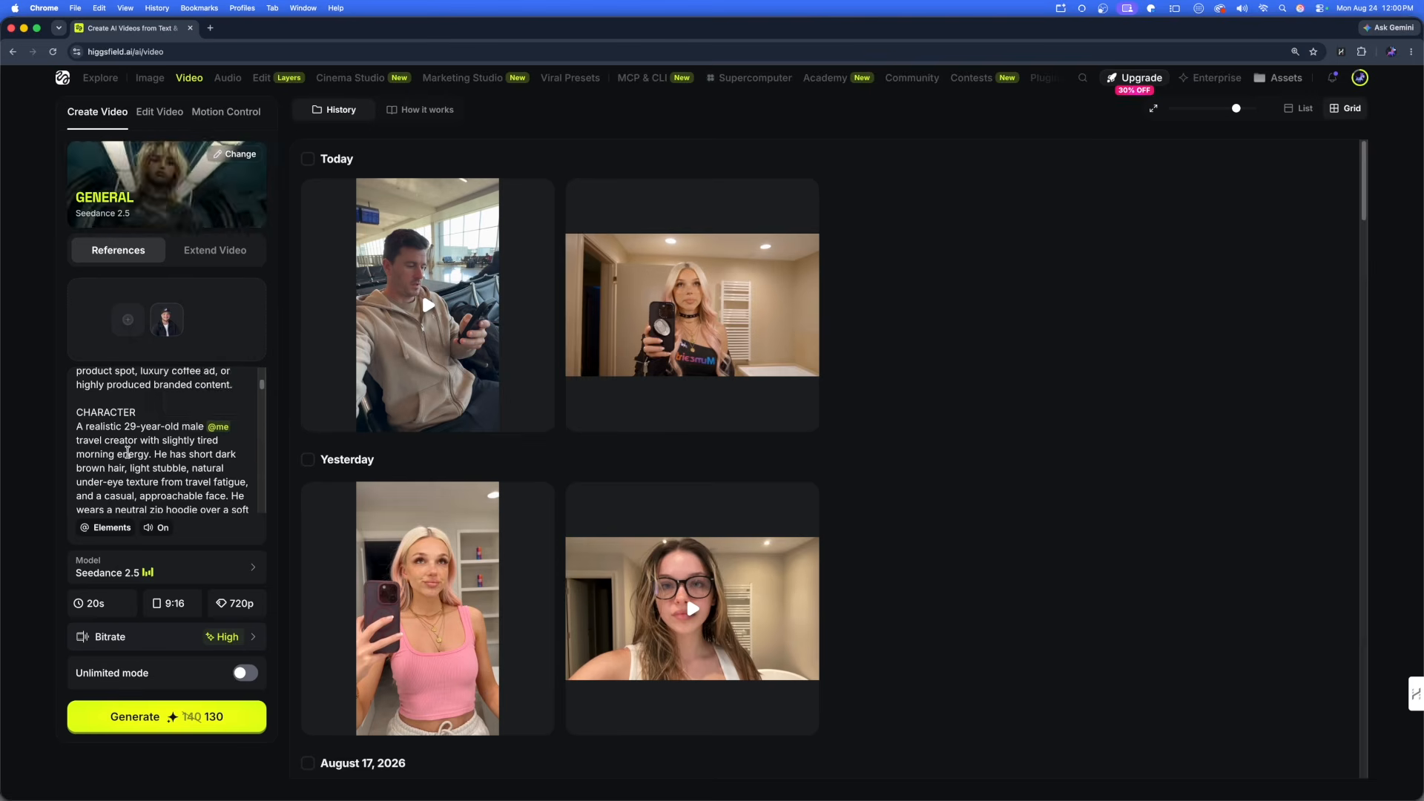
pyautogui.scroll(4, 138, 433)
pyautogui.scroll(-1, 144, 473)
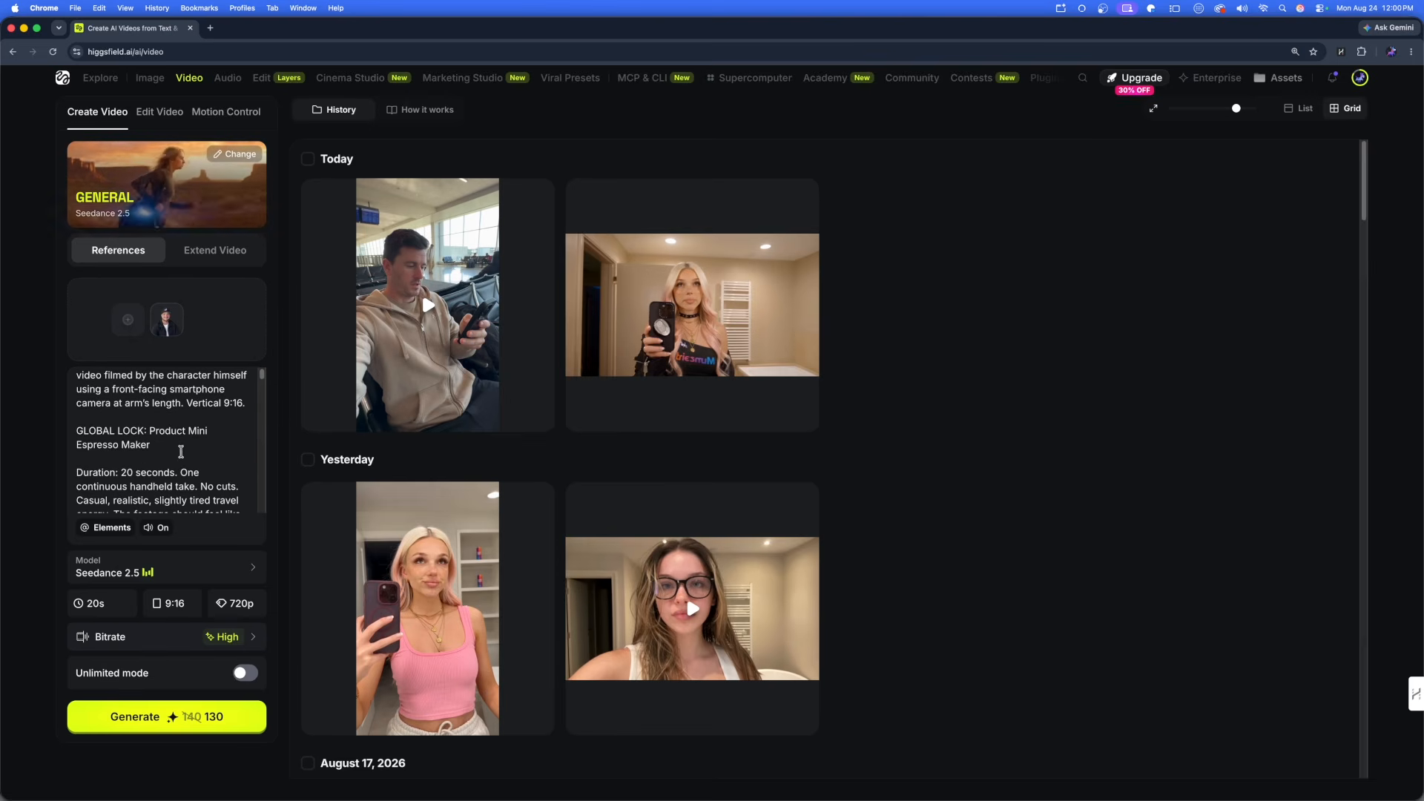
pyautogui.click(174, 444)
pyautogui.press('Return')
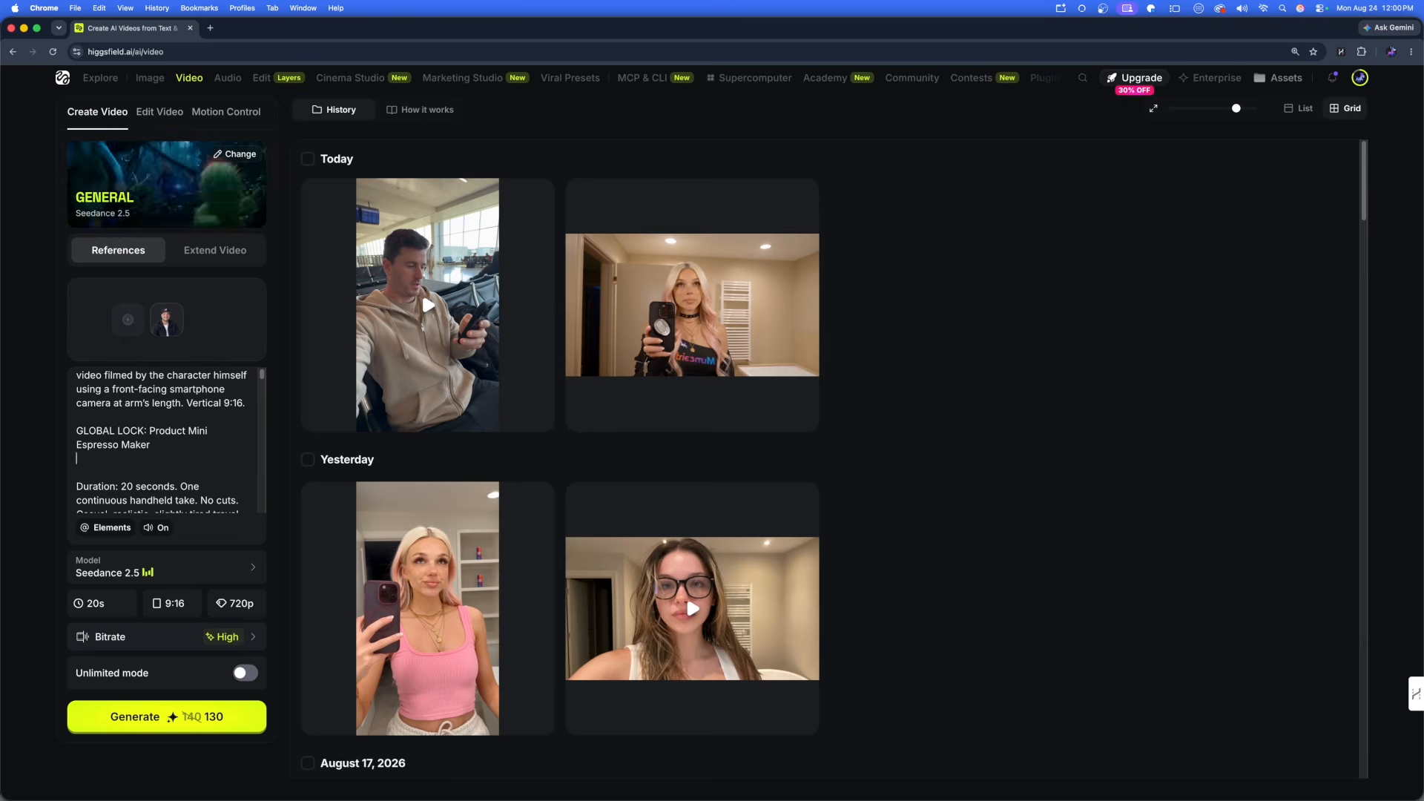
pyautogui.press('Return')
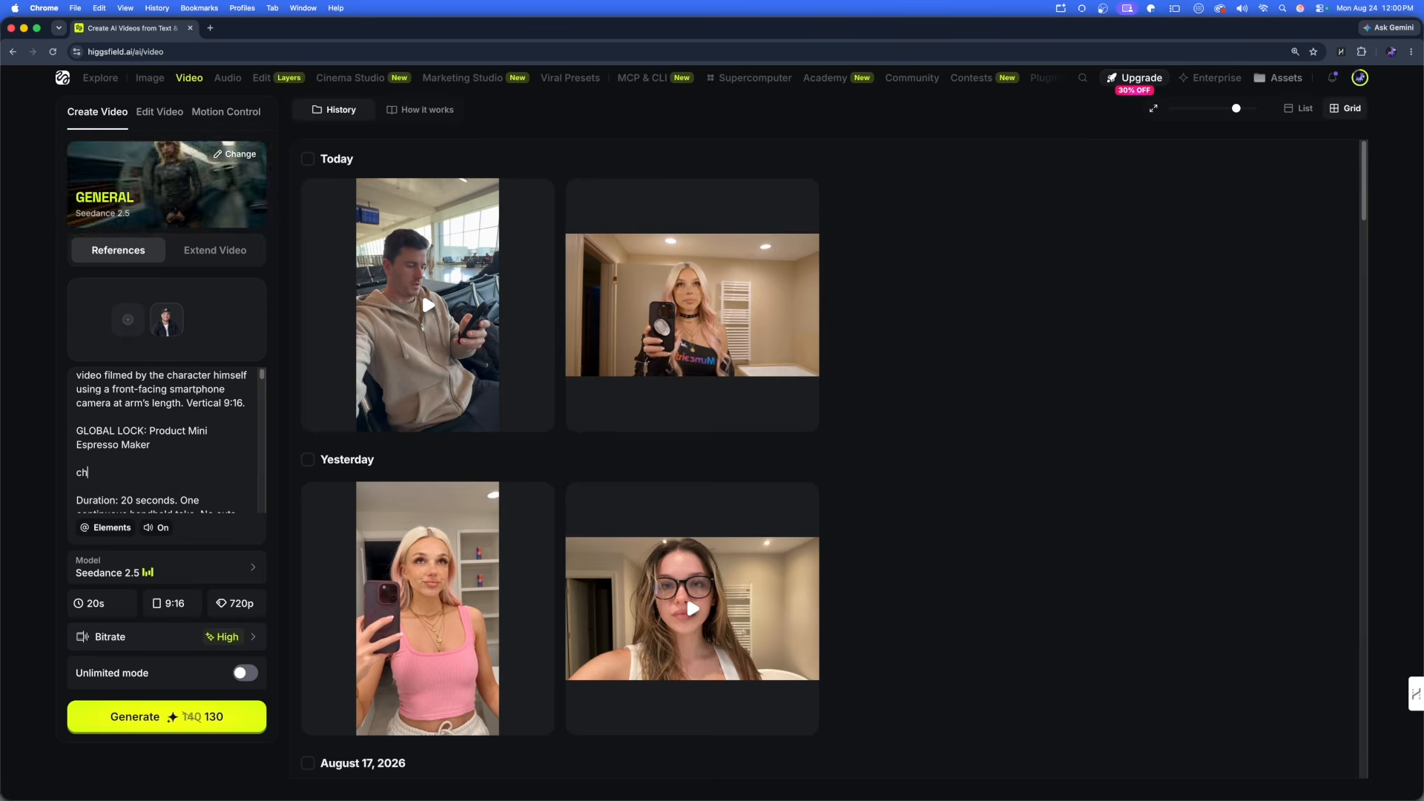
pyautogui.write('@')
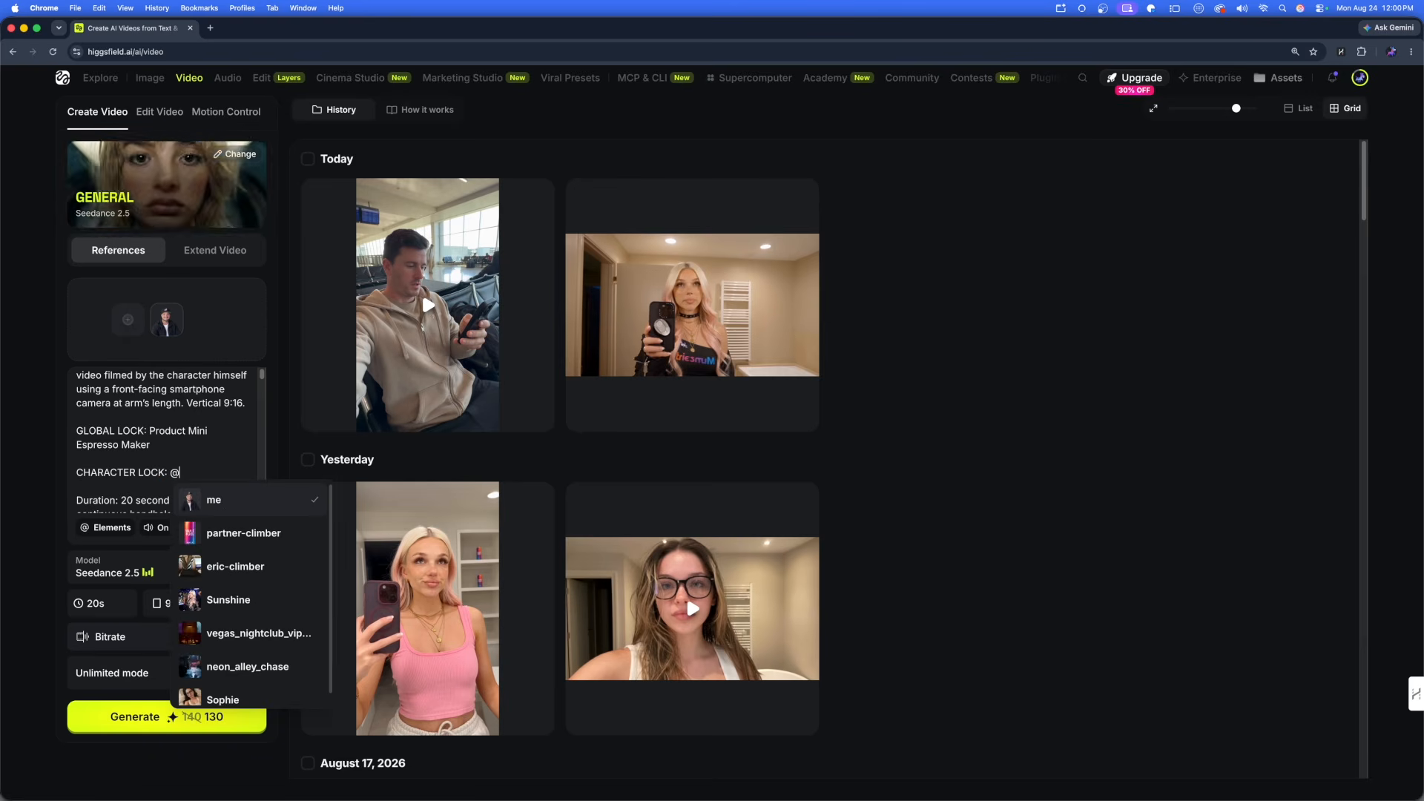
pyautogui.click(231, 507)
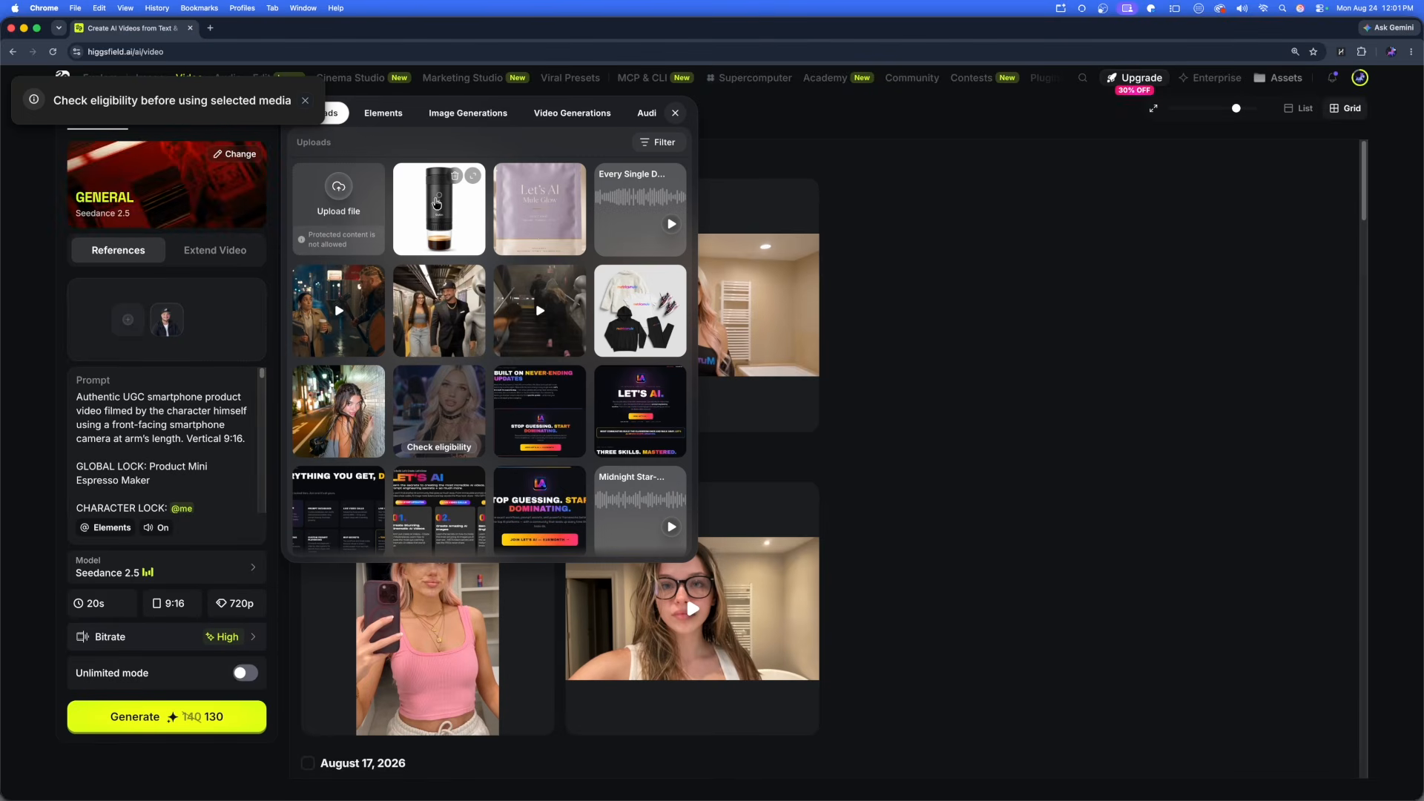
pyautogui.click(441, 213)
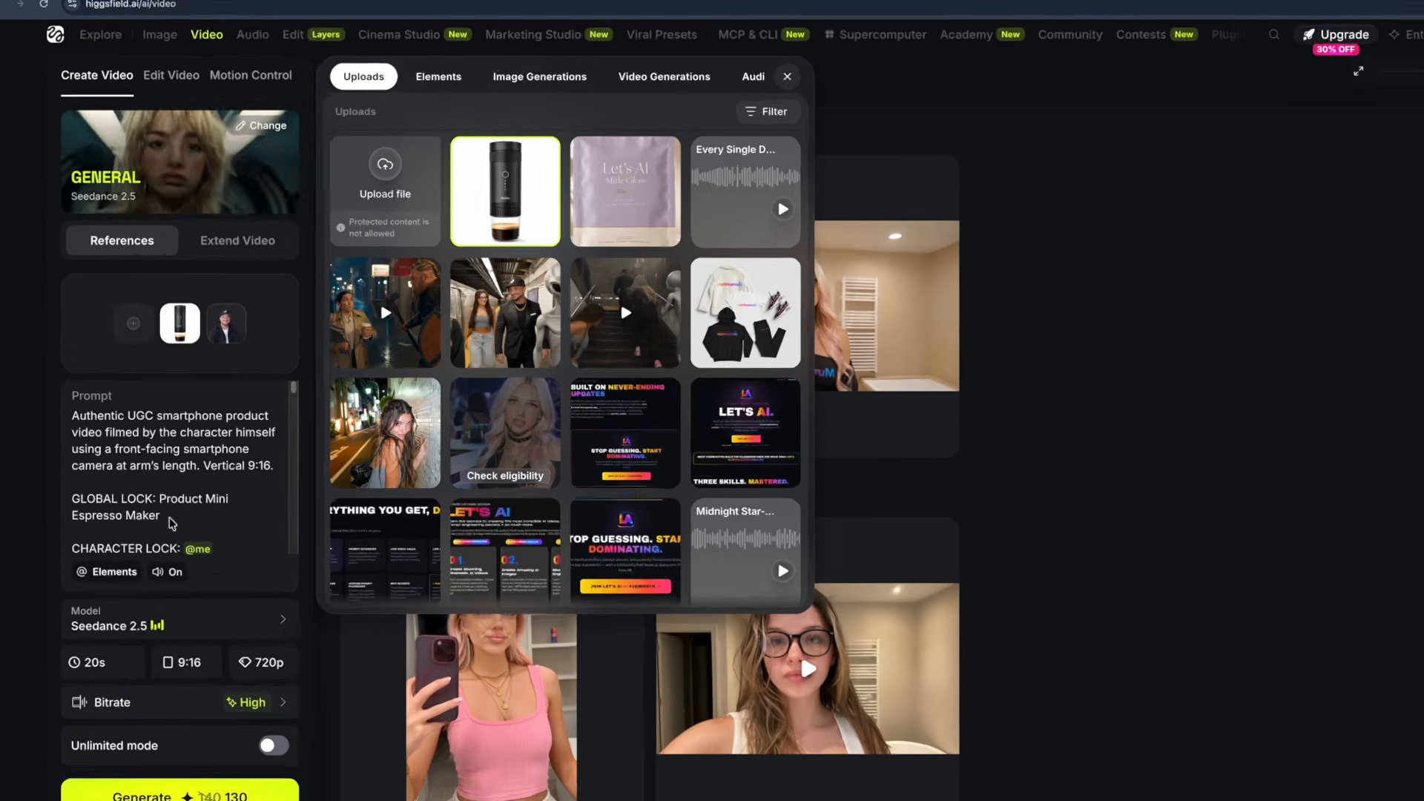
pyautogui.click(163, 480)
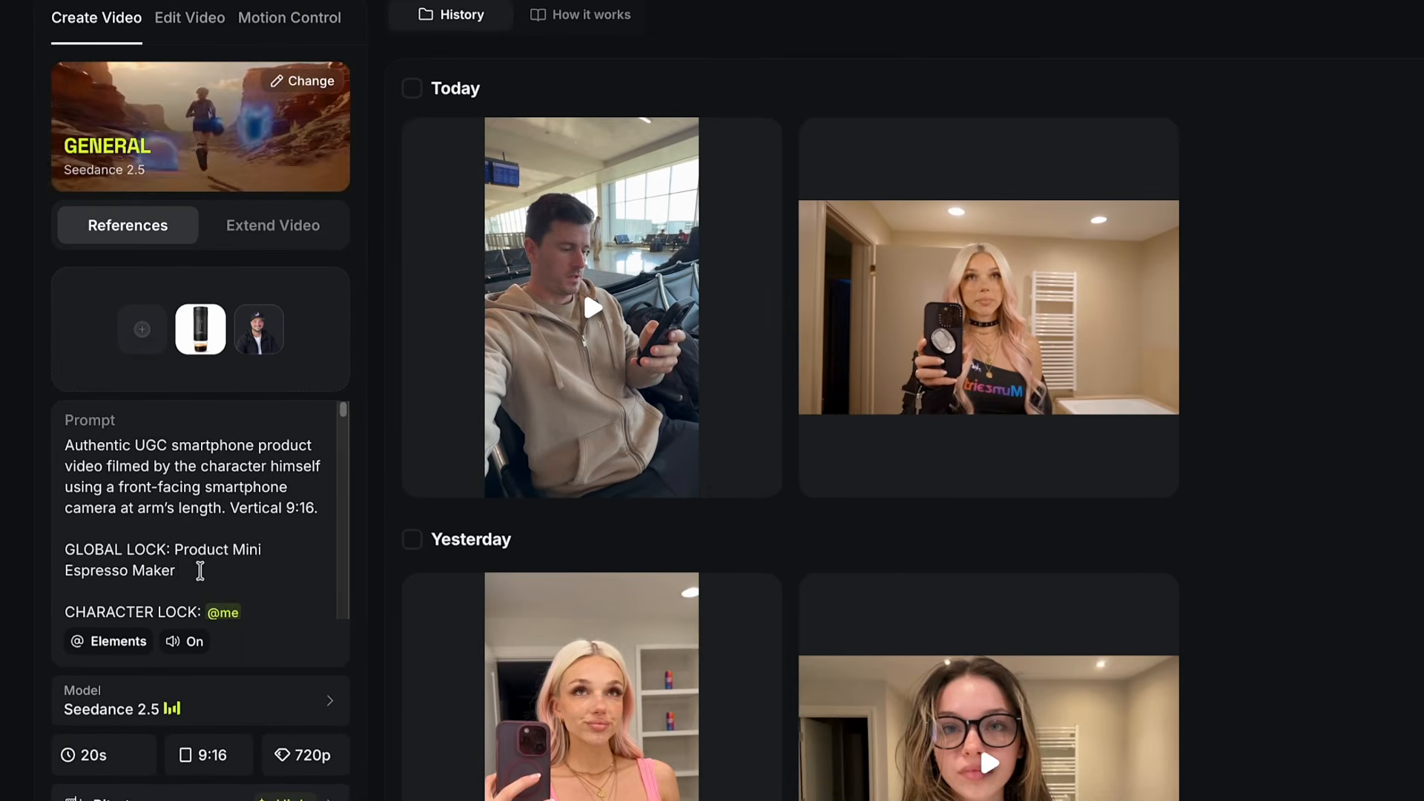
pyautogui.write('@')
pyautogui.click(244, 608)
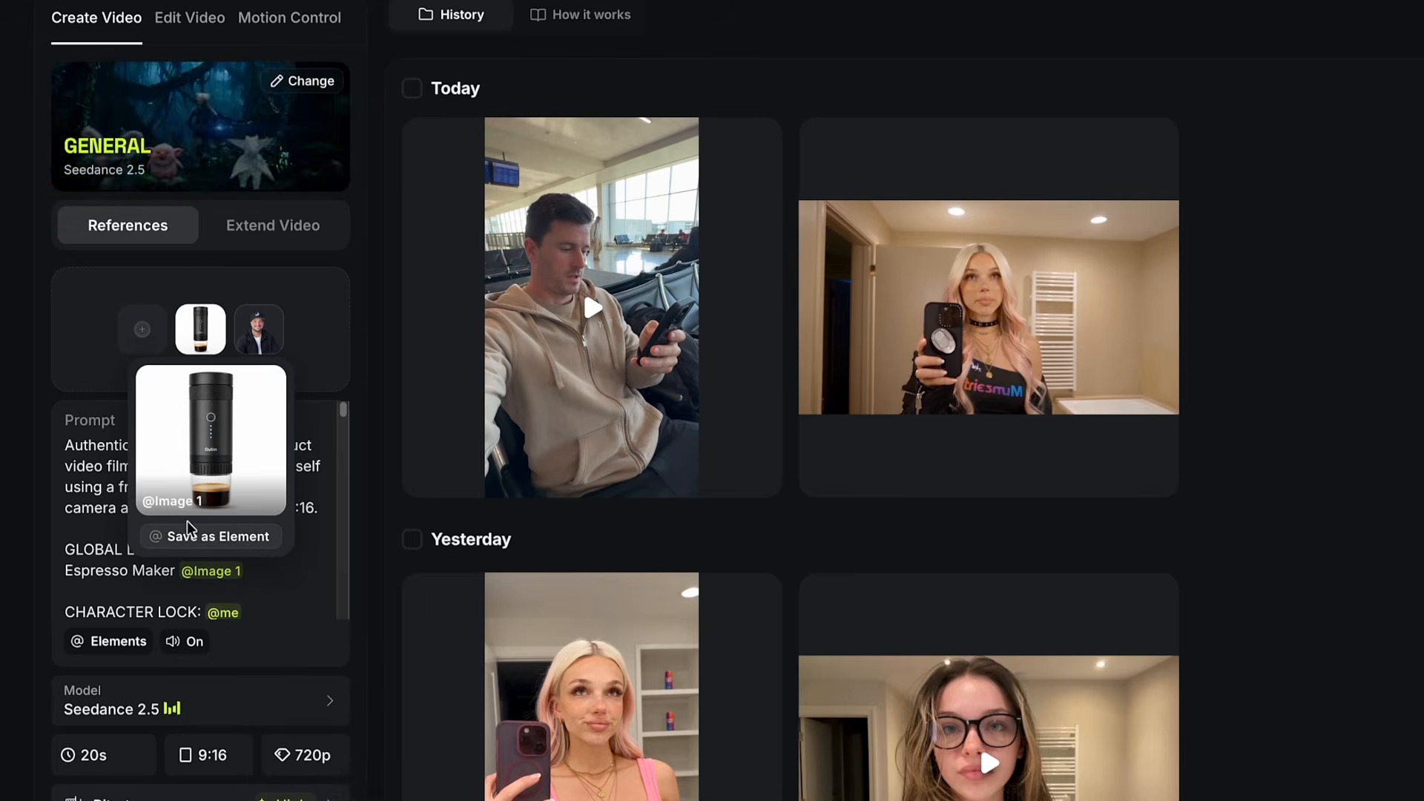
# Step: Copy the sentence "A realistic airport terminal seating area near a large window during daytime." from the prompt's SETTING section
pyautogui.scroll(-3, 148, 512)
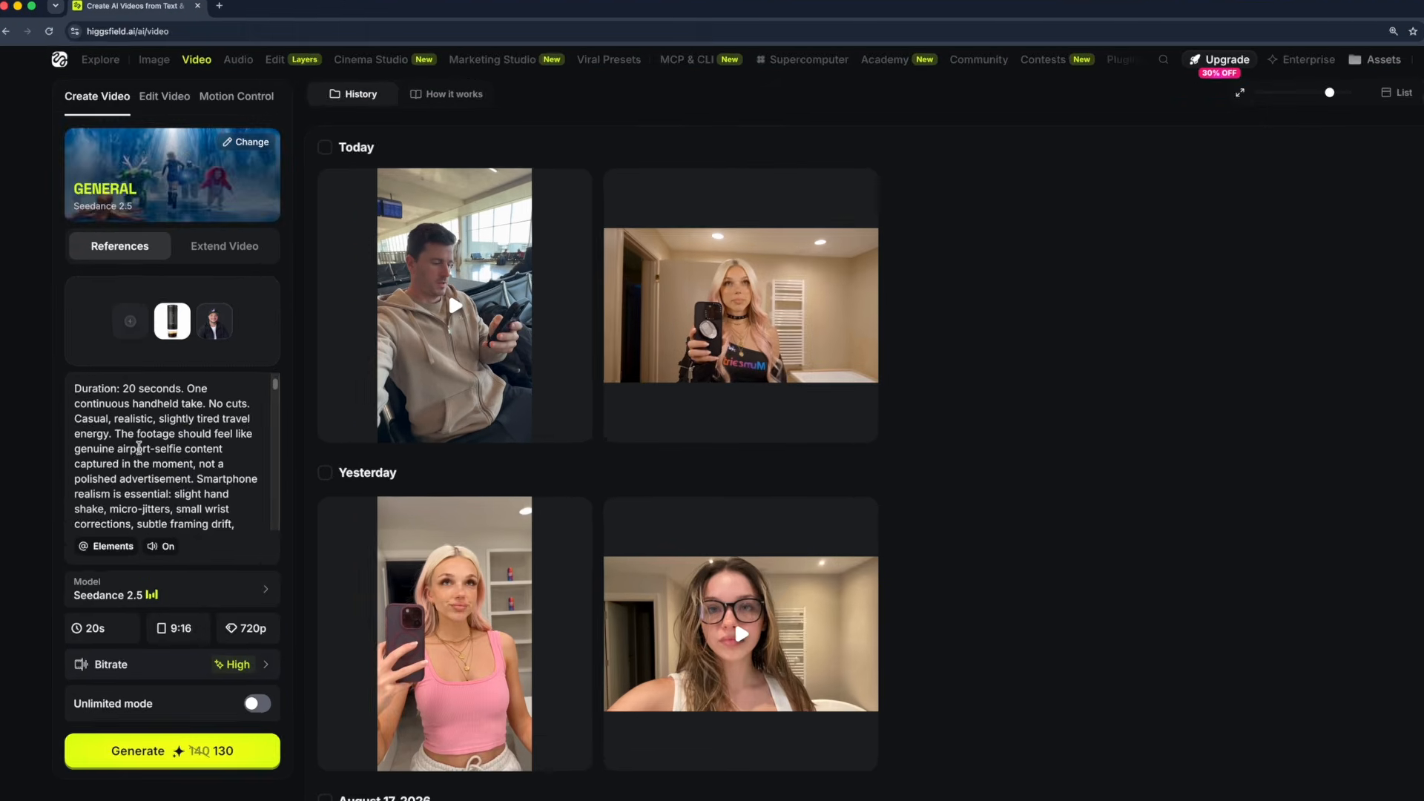
pyautogui.scroll(3, 138, 447)
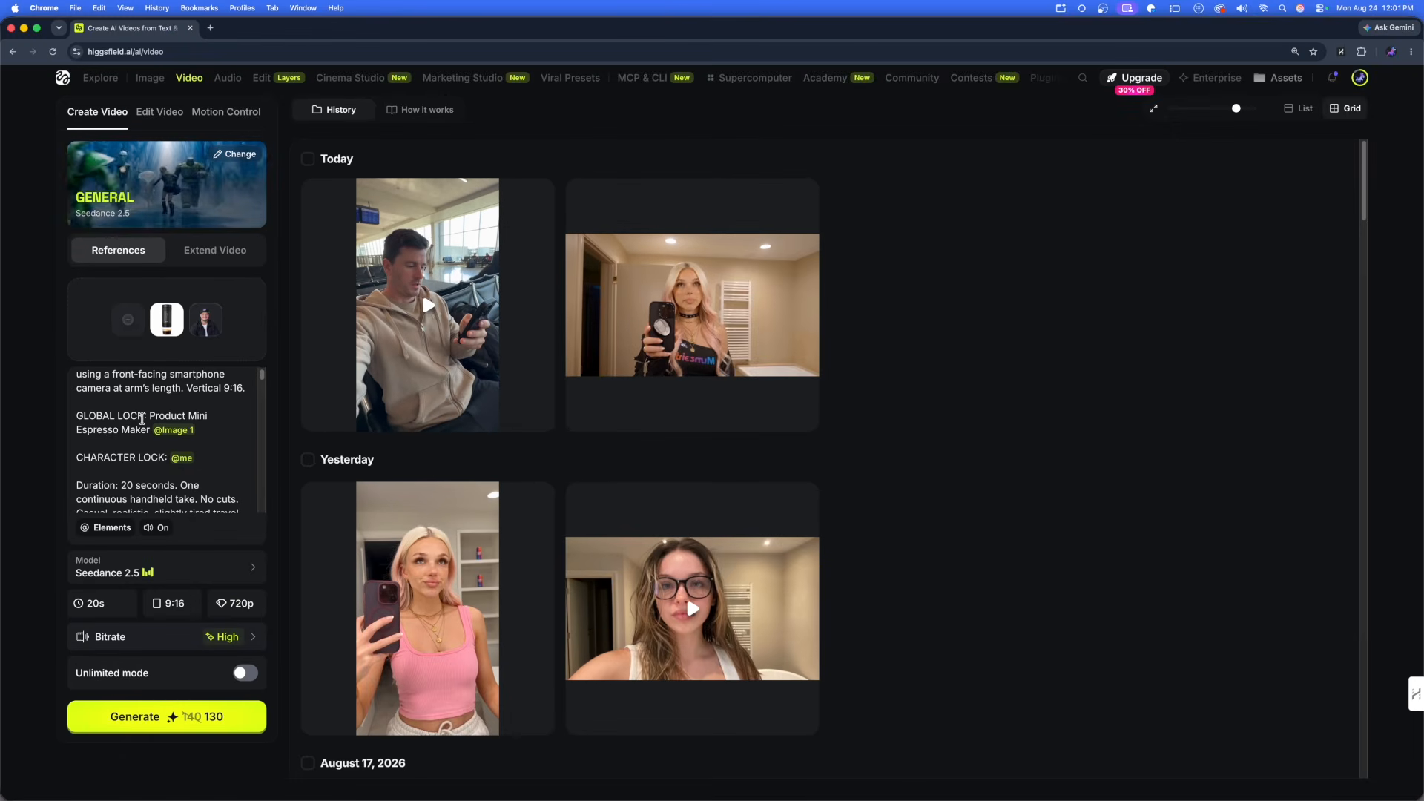
pyautogui.scroll(-10, 151, 414)
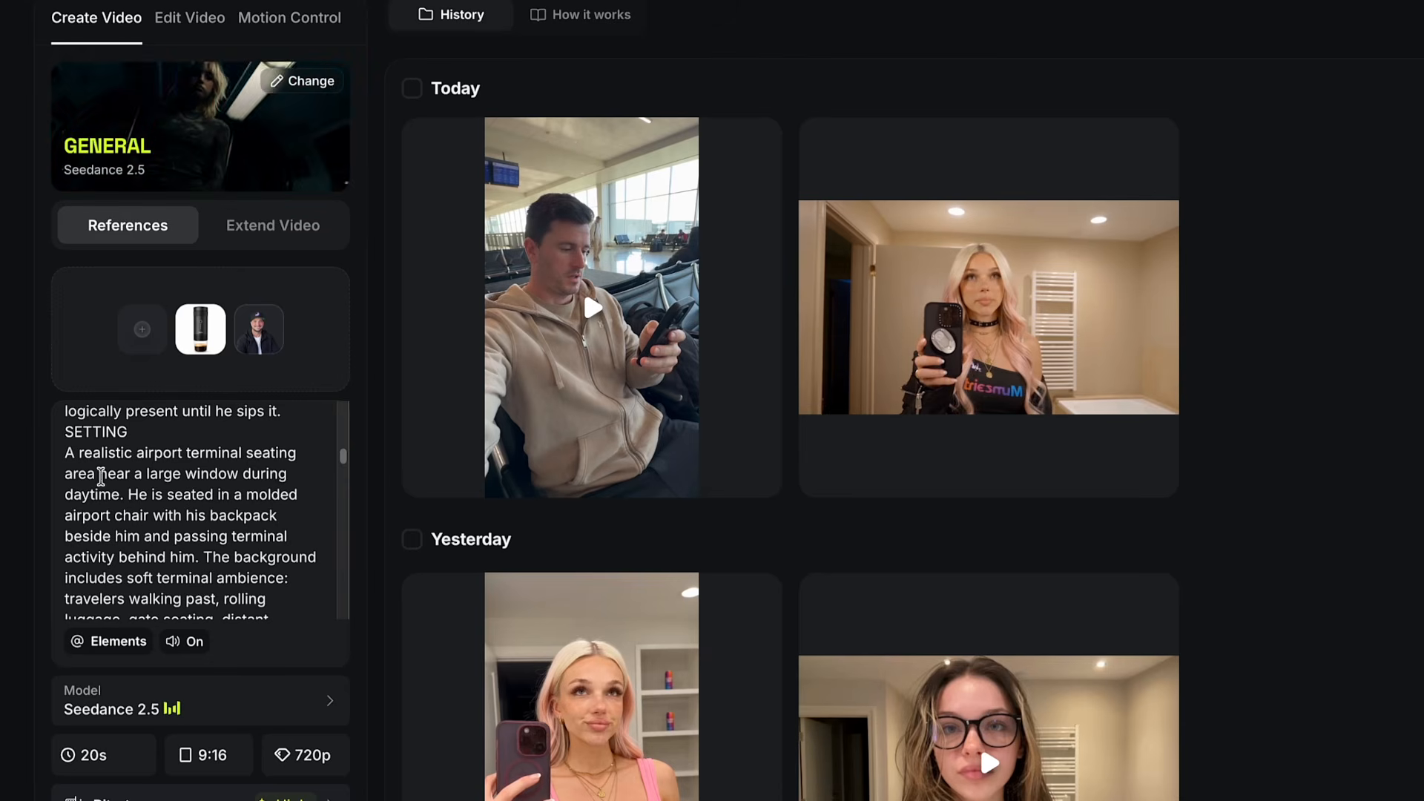
pyautogui.moveTo(66, 452); pyautogui.dragTo(124, 492)
pyautogui.press('super+c')
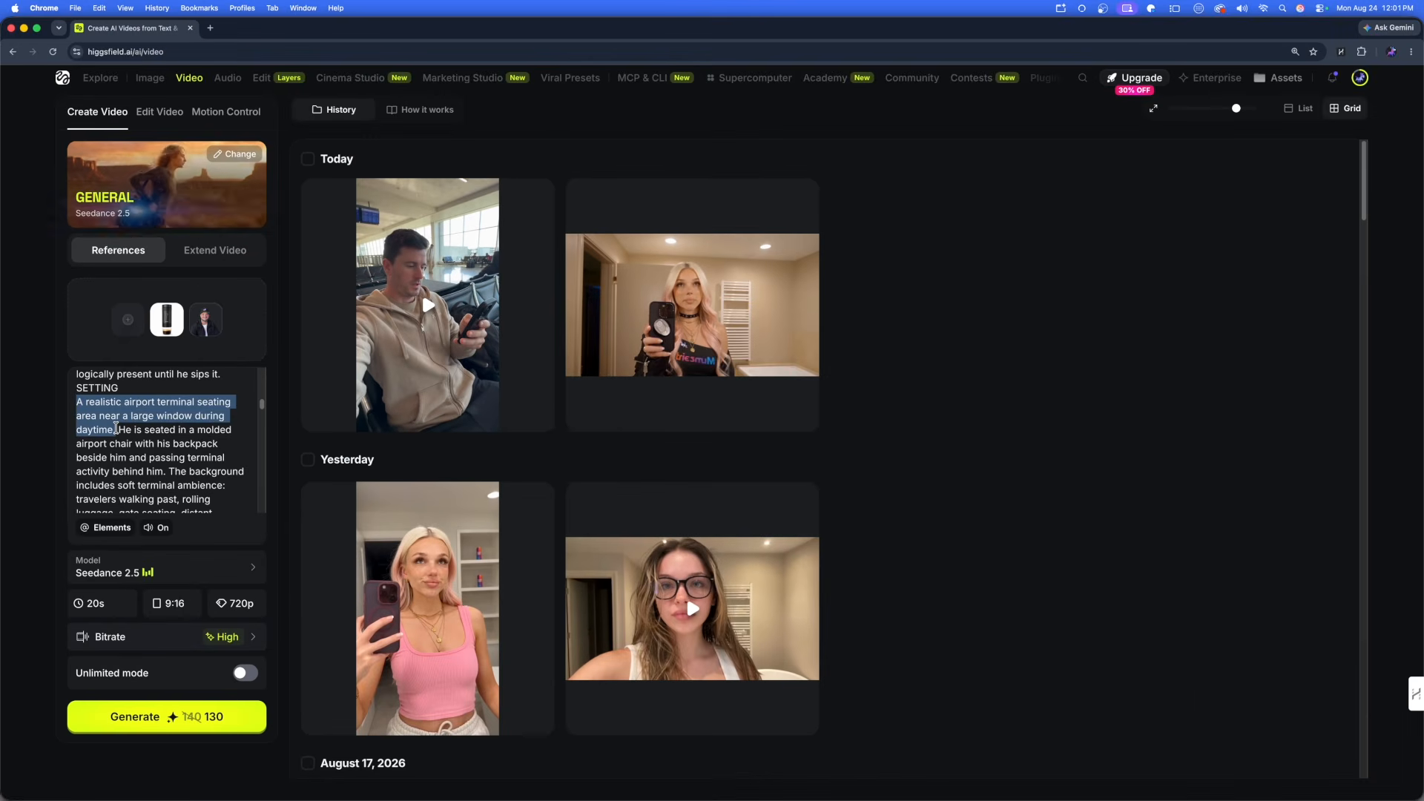
pyautogui.click(126, 438)
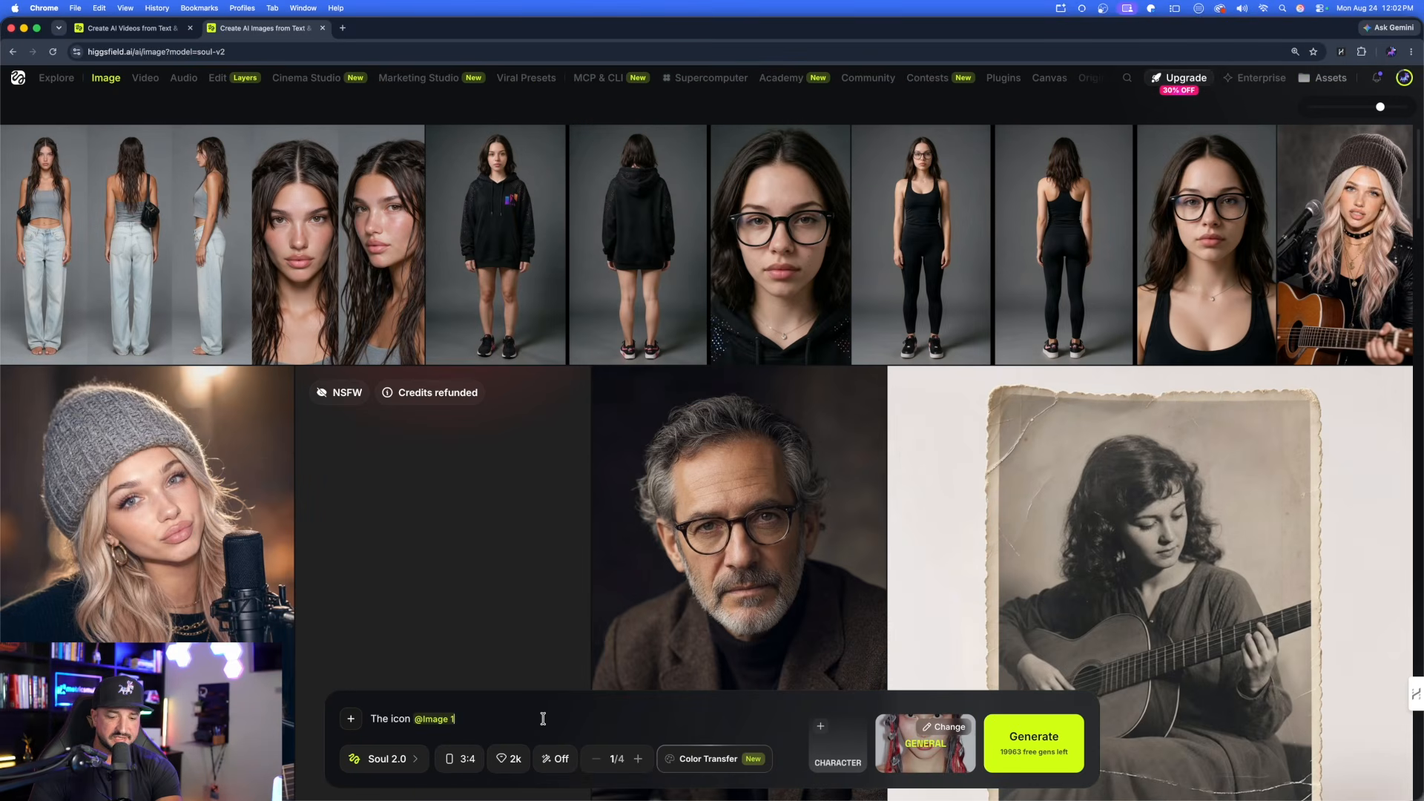
# Step: Replace the image generator's prompt with the copied airport terminal sentence
pyautogui.press('BackSpace')
pyautogui.press('super+a')
pyautogui.press('BackSpace')
pyautogui.press('super+v')
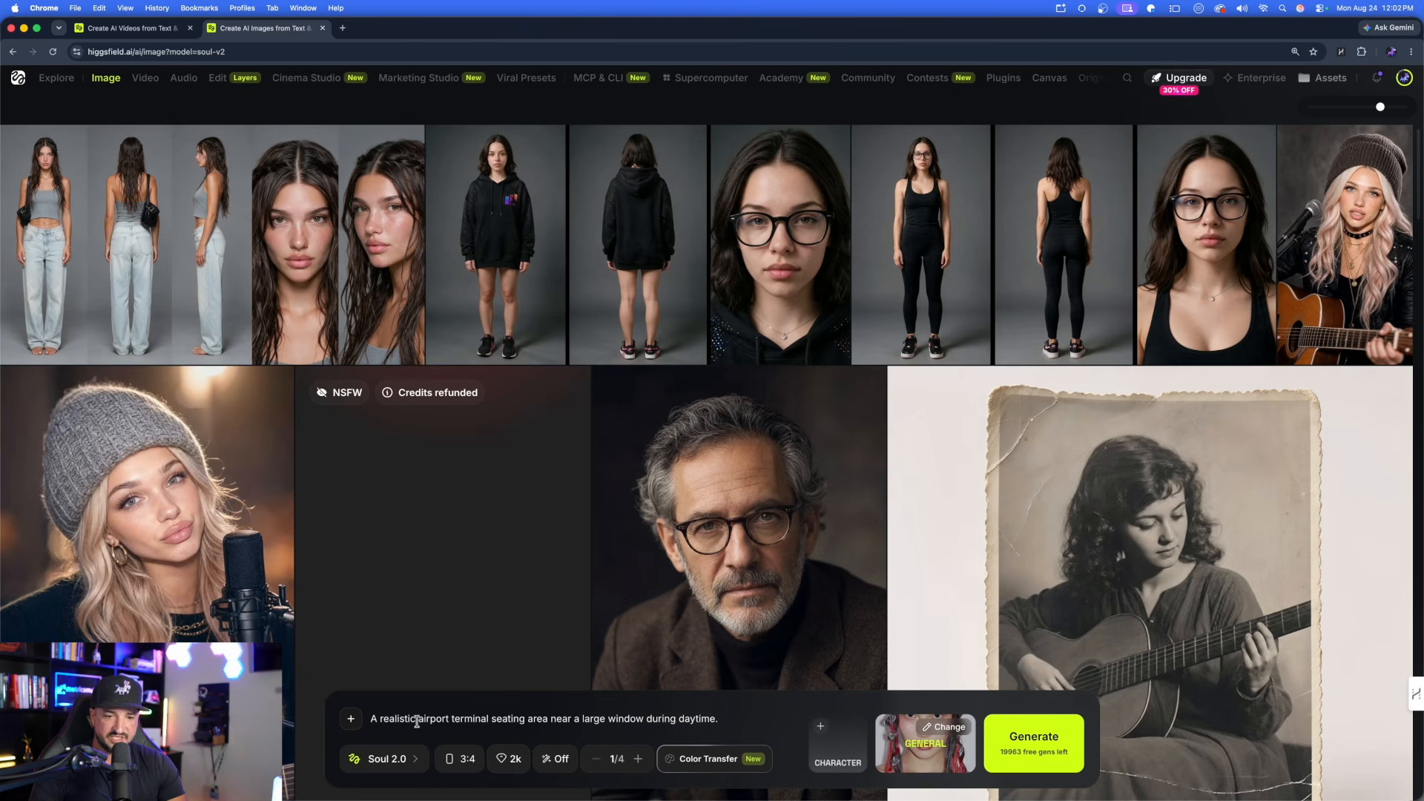
pyautogui.click(568, 719)
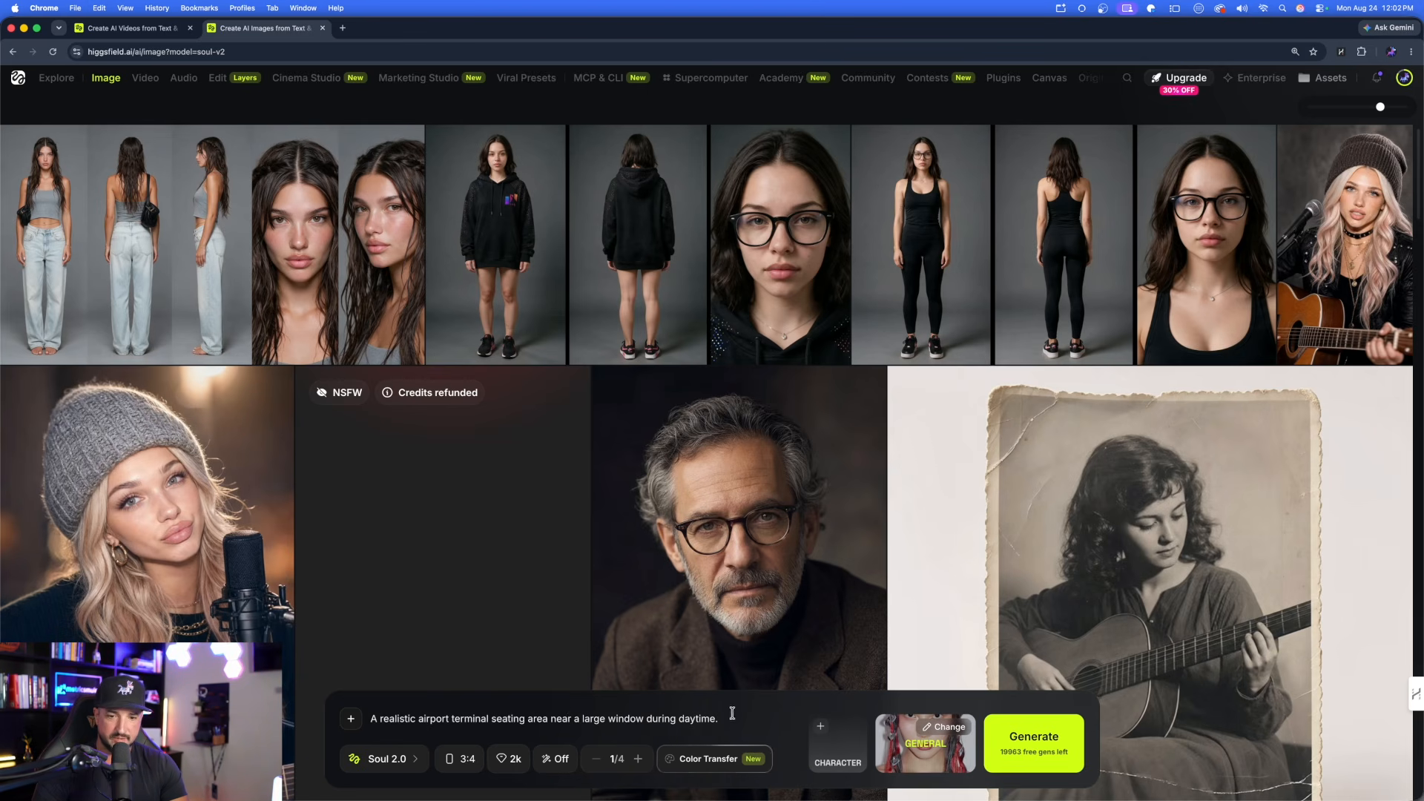
# Step: Choose Seedream 5.0 Pro as the image generation model
pyautogui.click(386, 758)
pyautogui.scroll(-3, 468, 454)
pyautogui.scroll(4, 468, 454)
pyautogui.scroll(-2, 437, 518)
pyautogui.scroll(2, 445, 518)
pyautogui.click(446, 483)
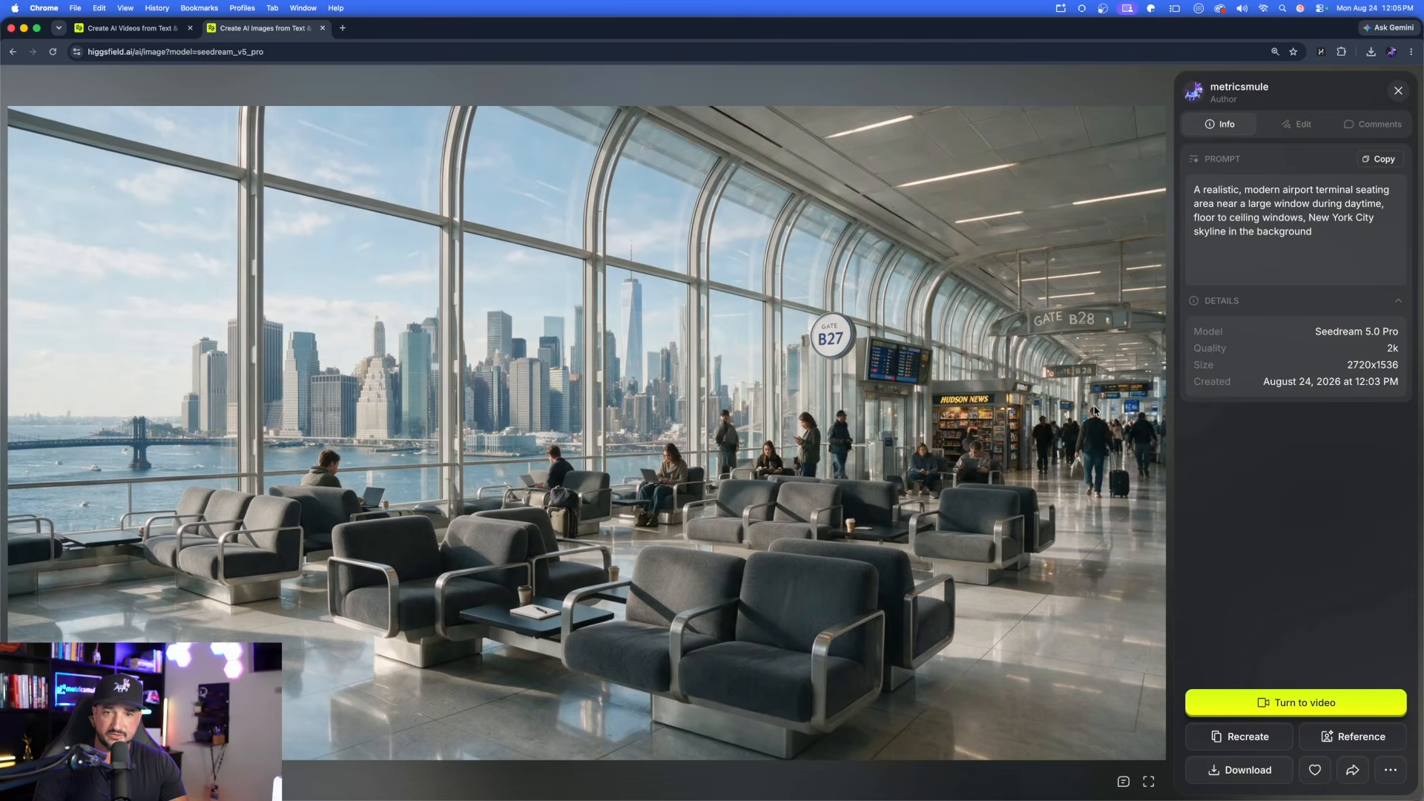
# Step: Close the airport terminal image preview and open the choice of image models
pyautogui.click(1398, 90)
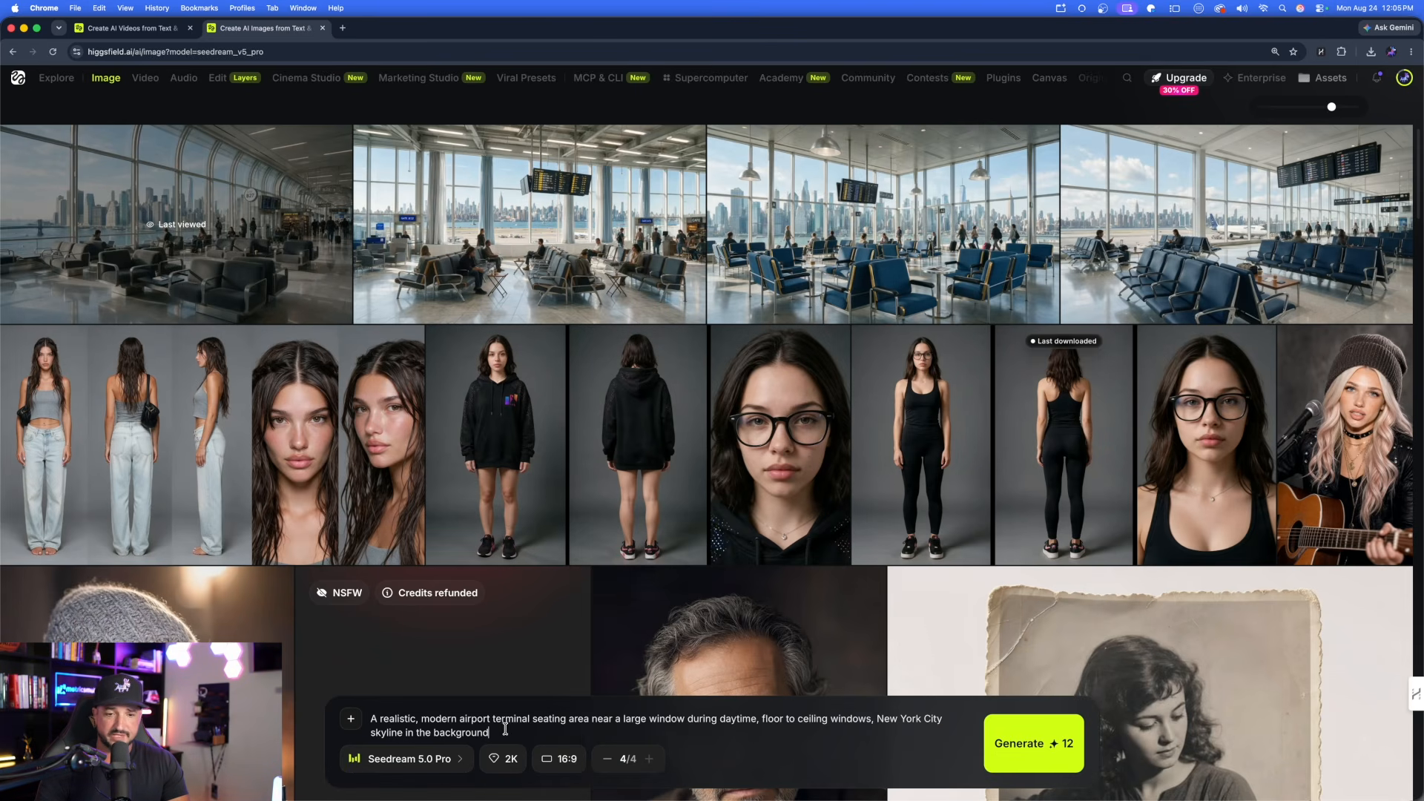
pyautogui.click(455, 760)
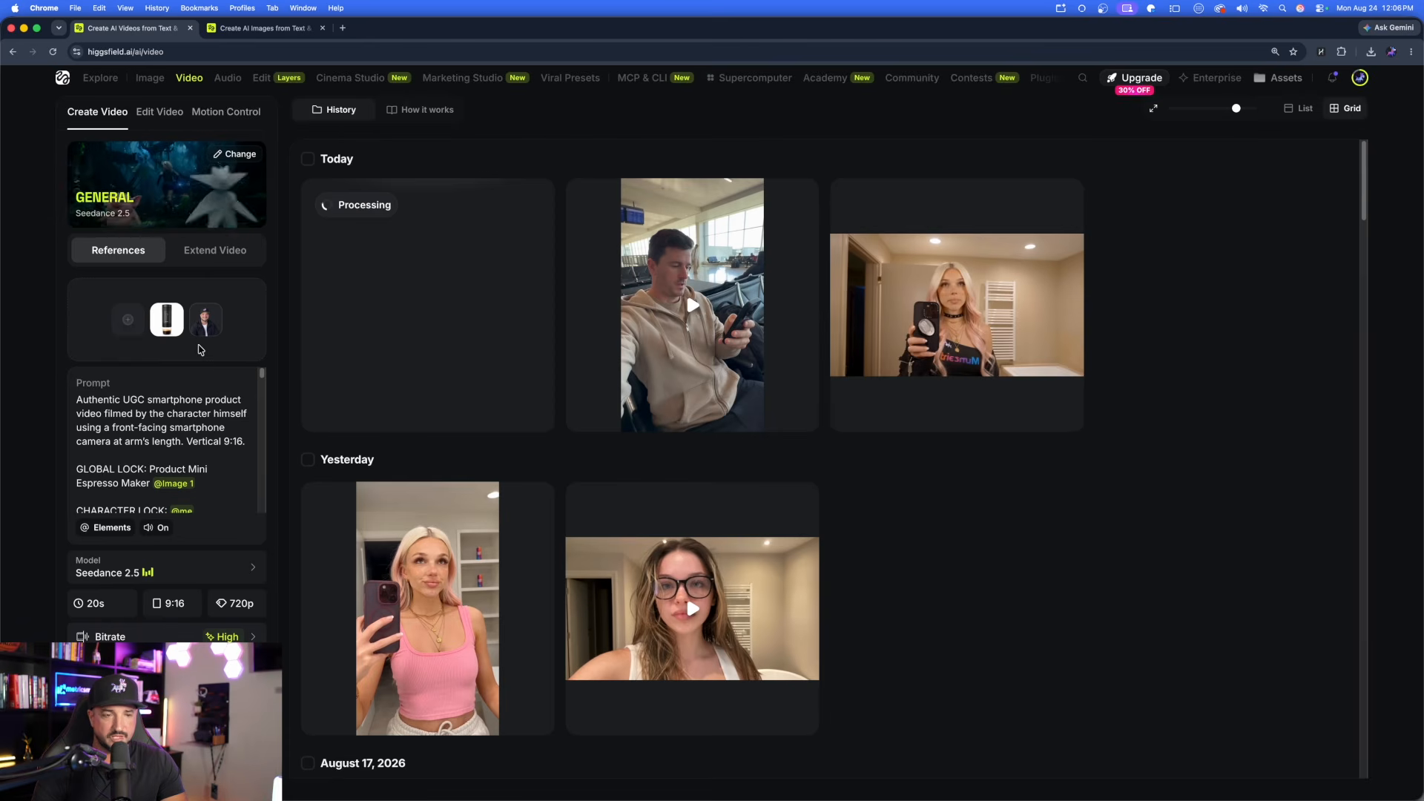
# Step: Check the progress of the espresso maker video and the new airport terminal images
pyautogui.click(178, 414)
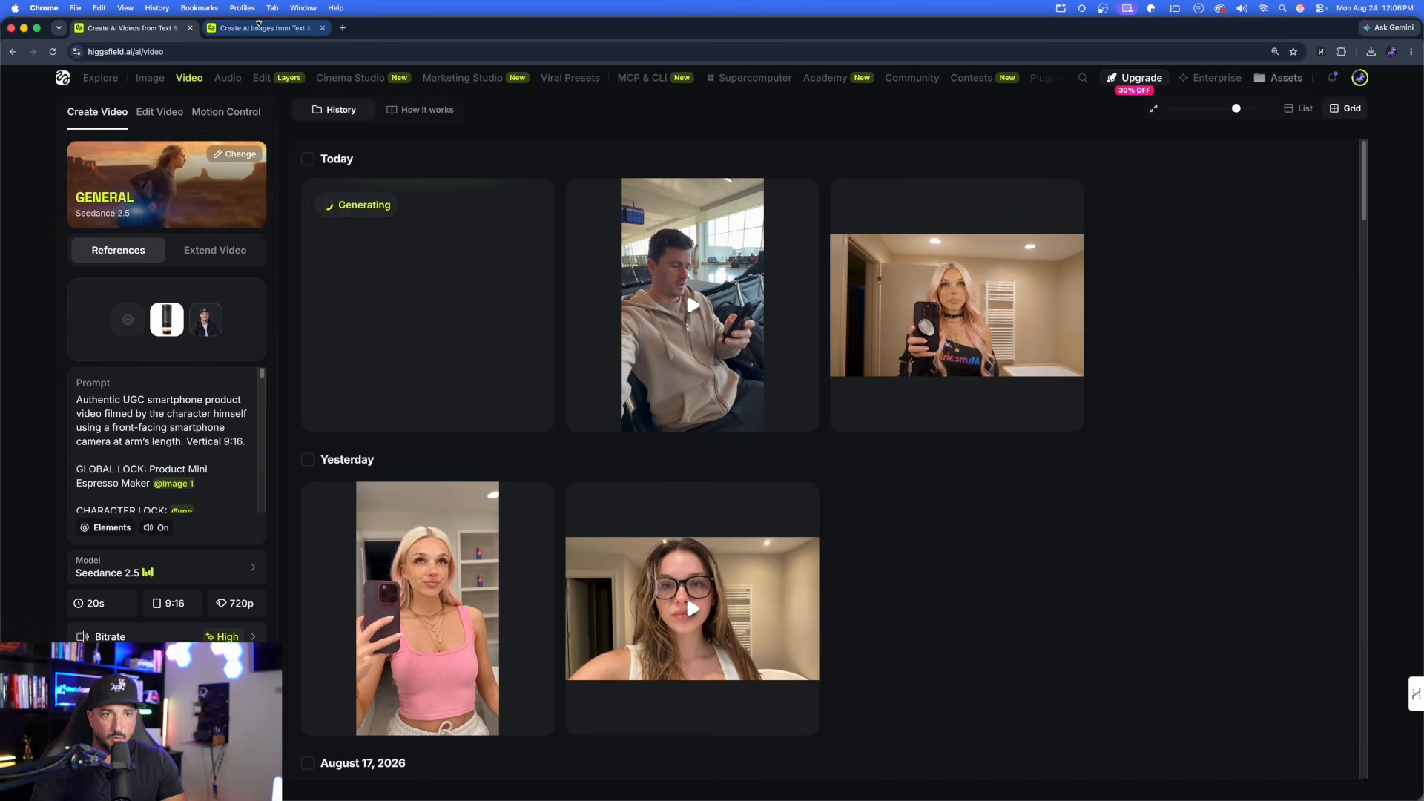
pyautogui.click(260, 28)
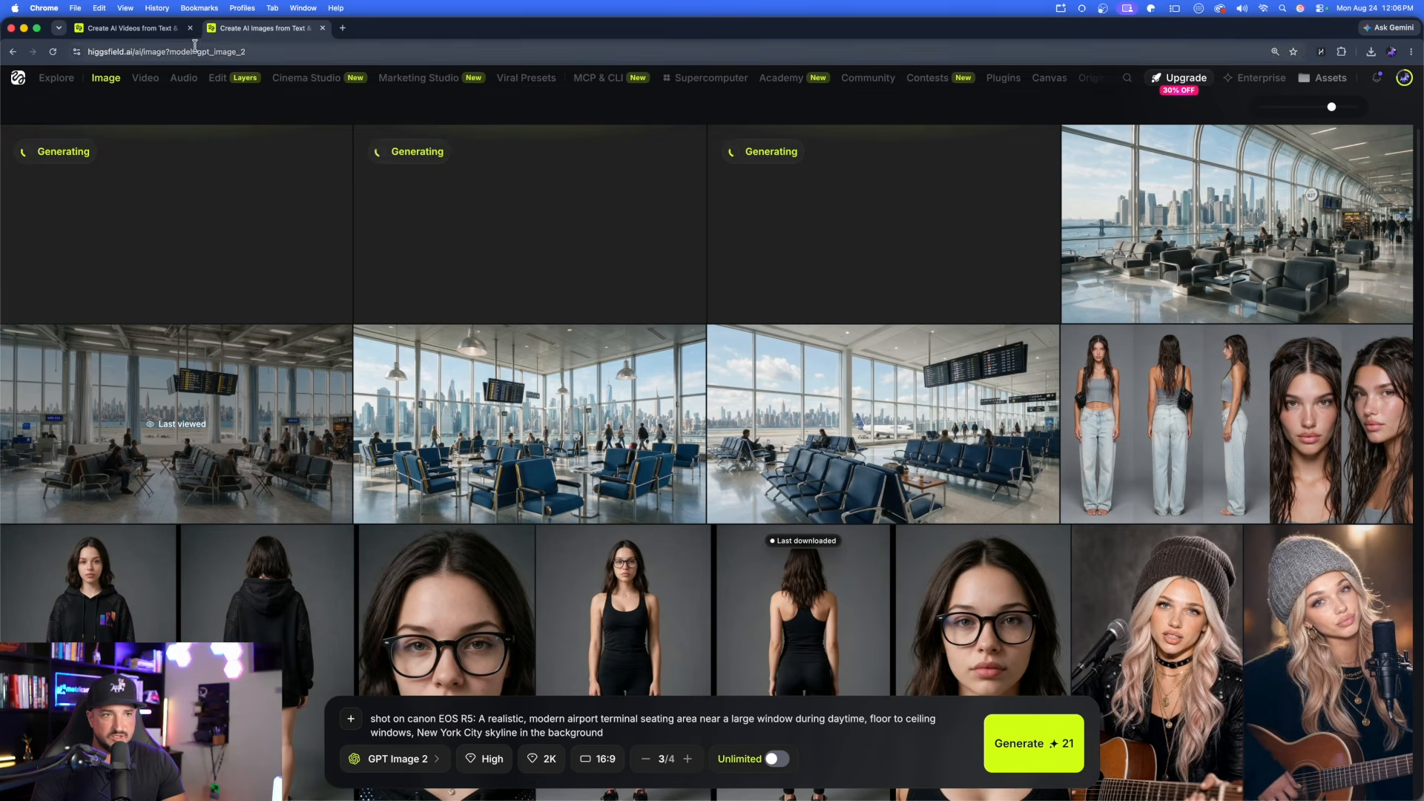
pyautogui.click(154, 33)
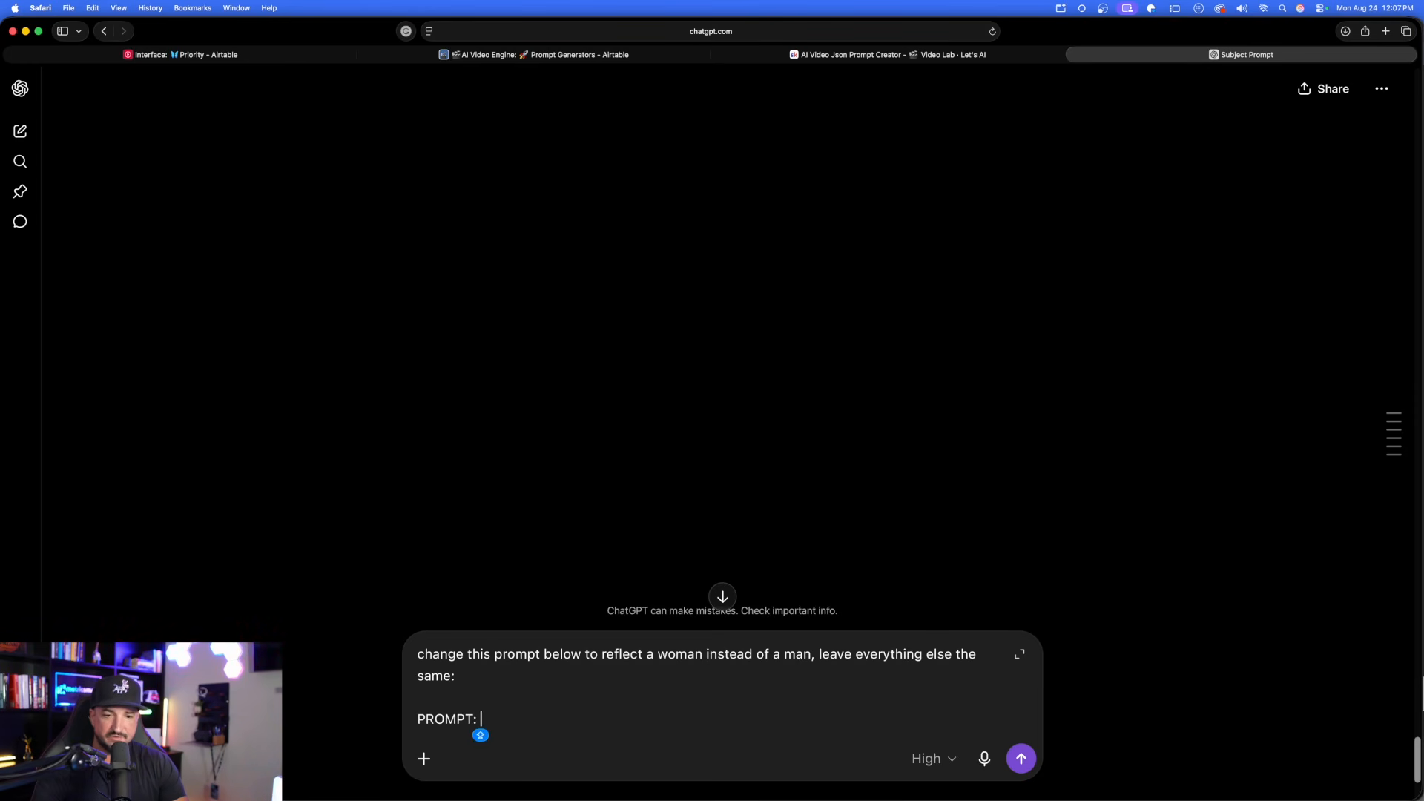
# Step: Paste the full video prompt two lines below "PROMPT:" in the ChatGPT request for a woman instead of a man and send it
pyautogui.hotkey('shift', 'Return')
pyautogui.hotkey('shift', 'Return')
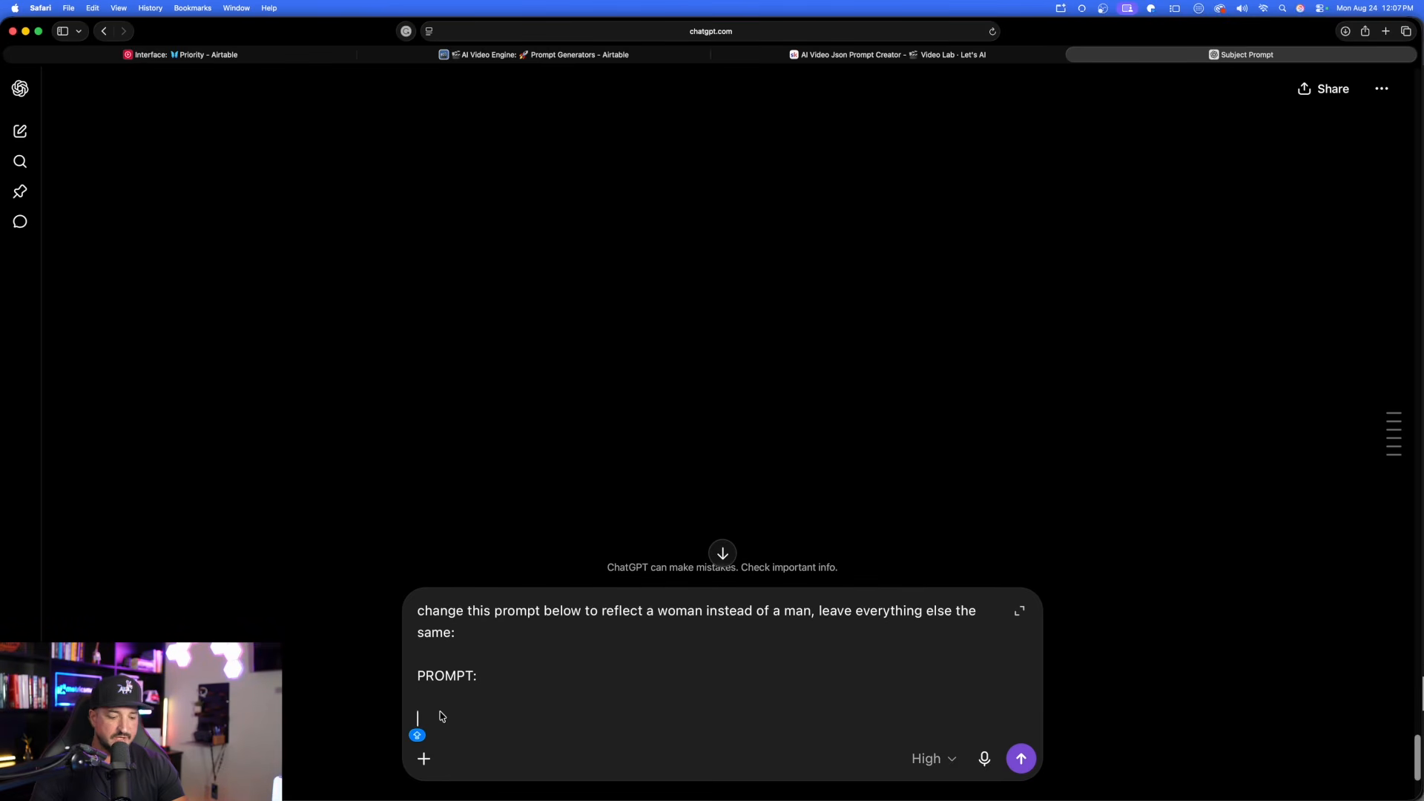
pyautogui.press('super+v')
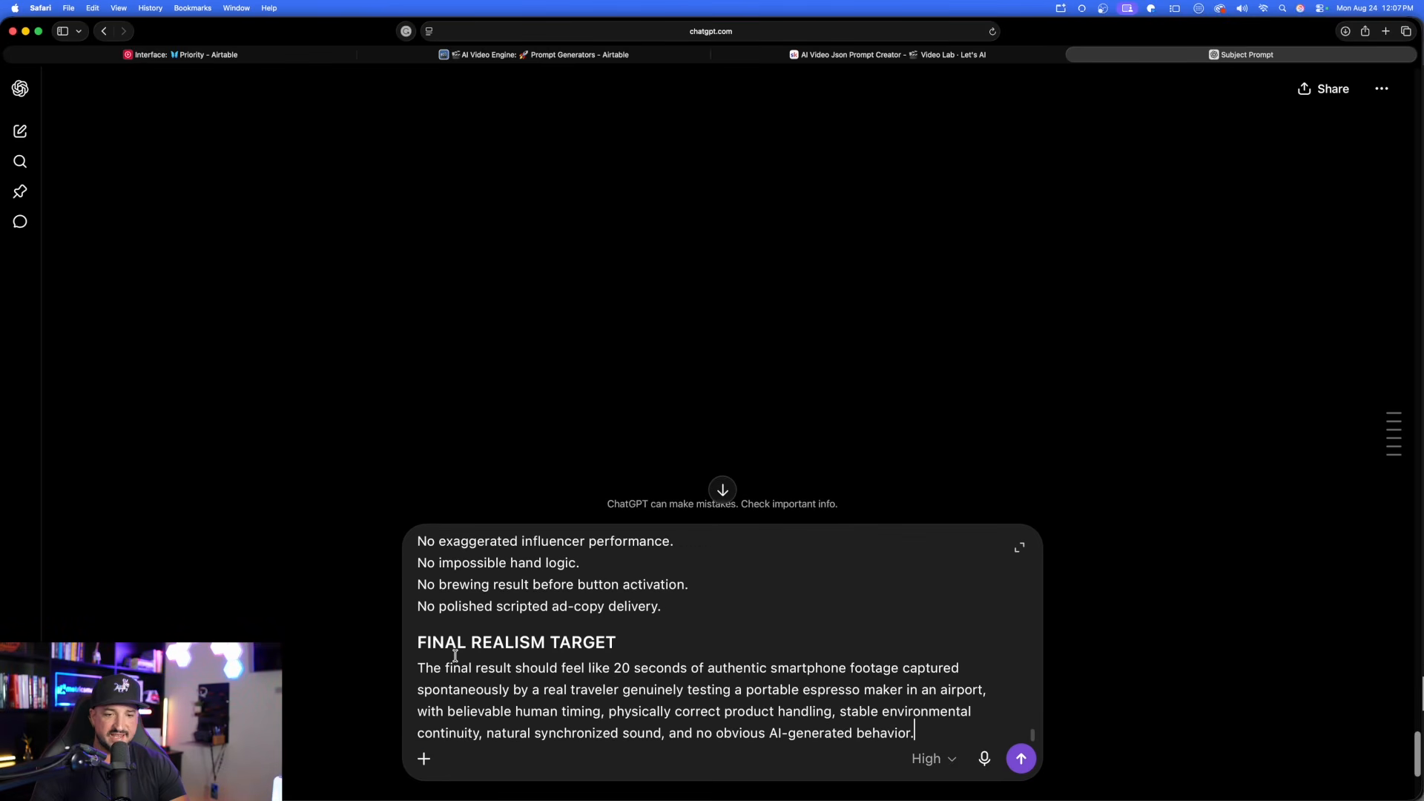
pyautogui.click(1020, 756)
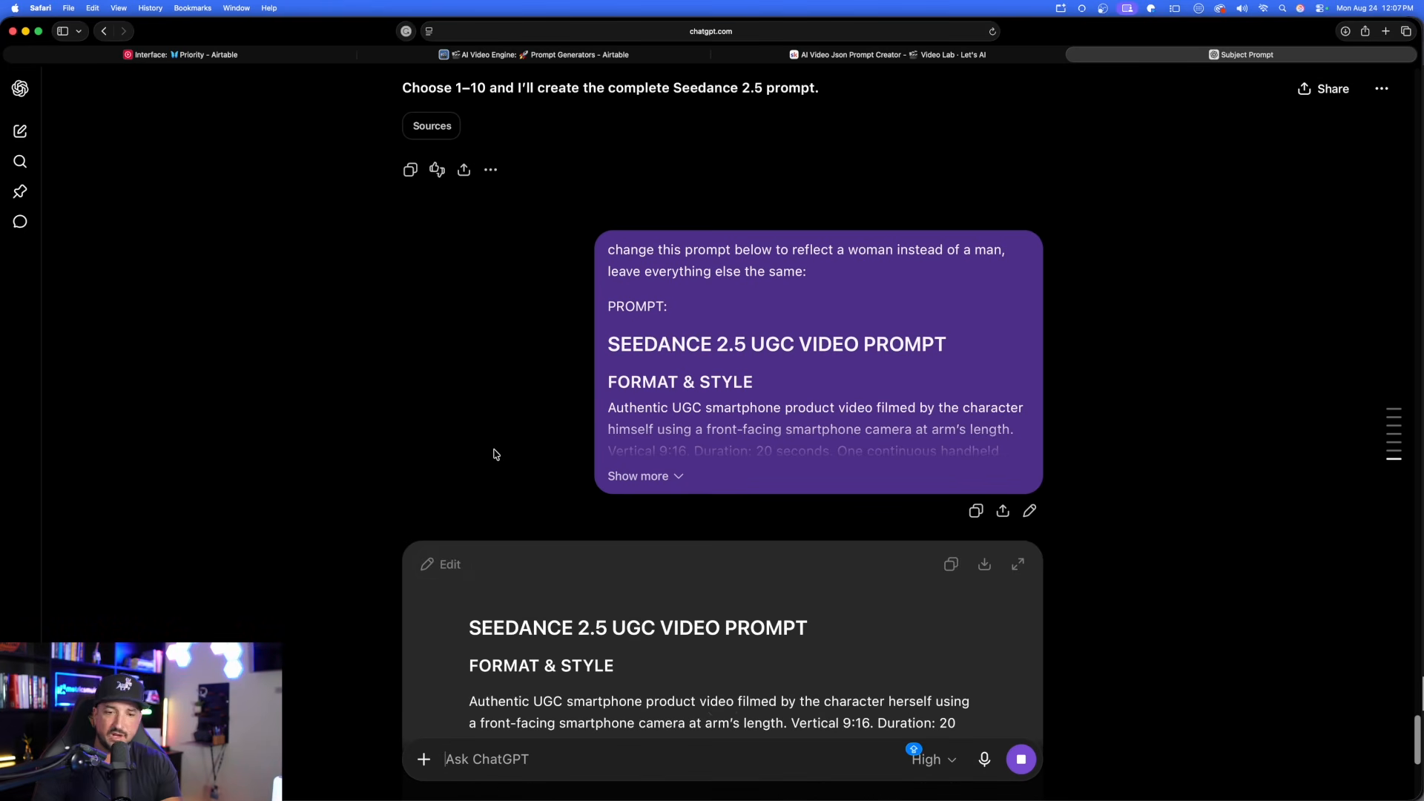
# Step: Read through the rewritten video prompt in ChatGPT, from FORMAT & STYLE to the negative constraints, checking the changes to a female character
pyautogui.scroll(-7, 341, 330)
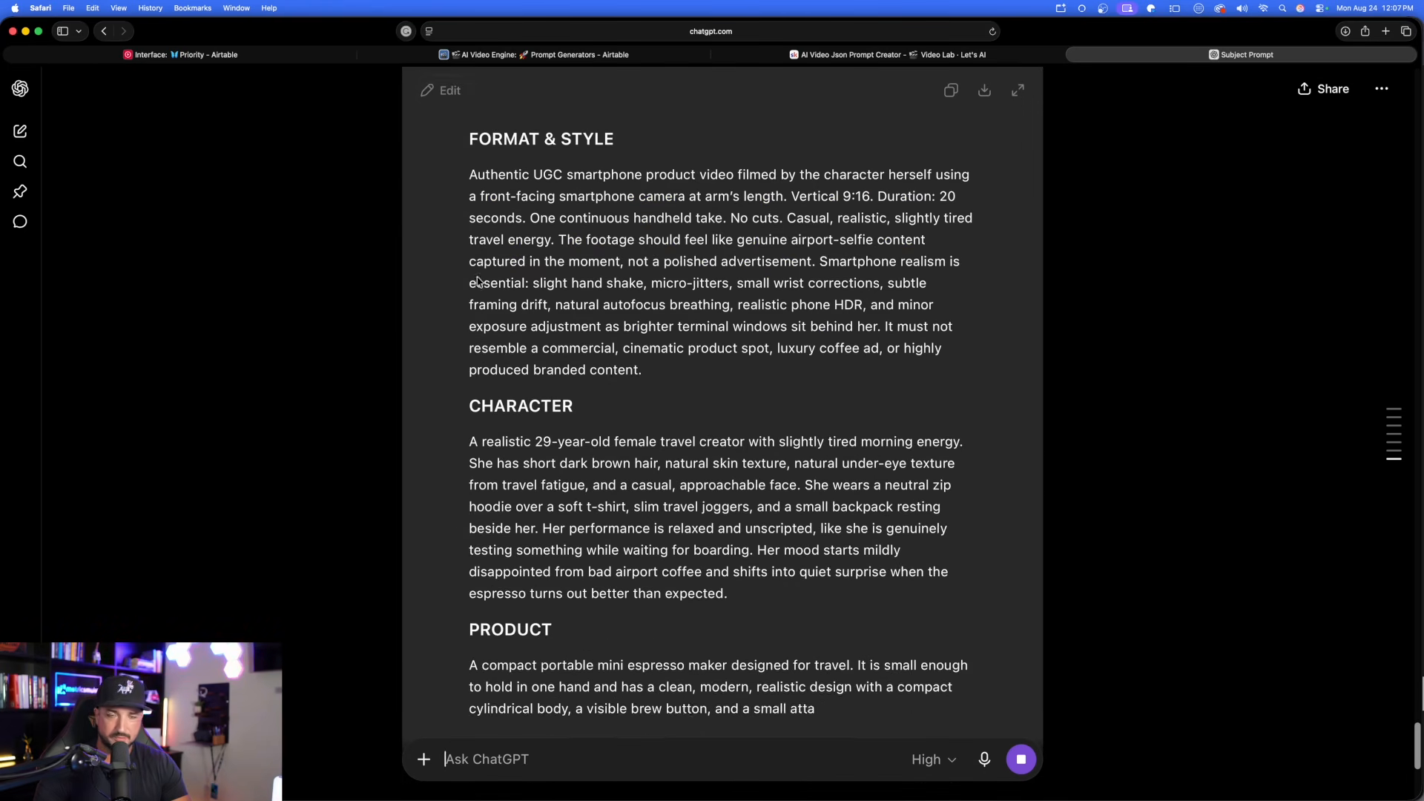
pyautogui.scroll(6, 739, 206)
pyautogui.scroll(-12, 715, 334)
pyautogui.scroll(5, 590, 370)
pyautogui.scroll(2, 589, 369)
pyautogui.scroll(3, 621, 340)
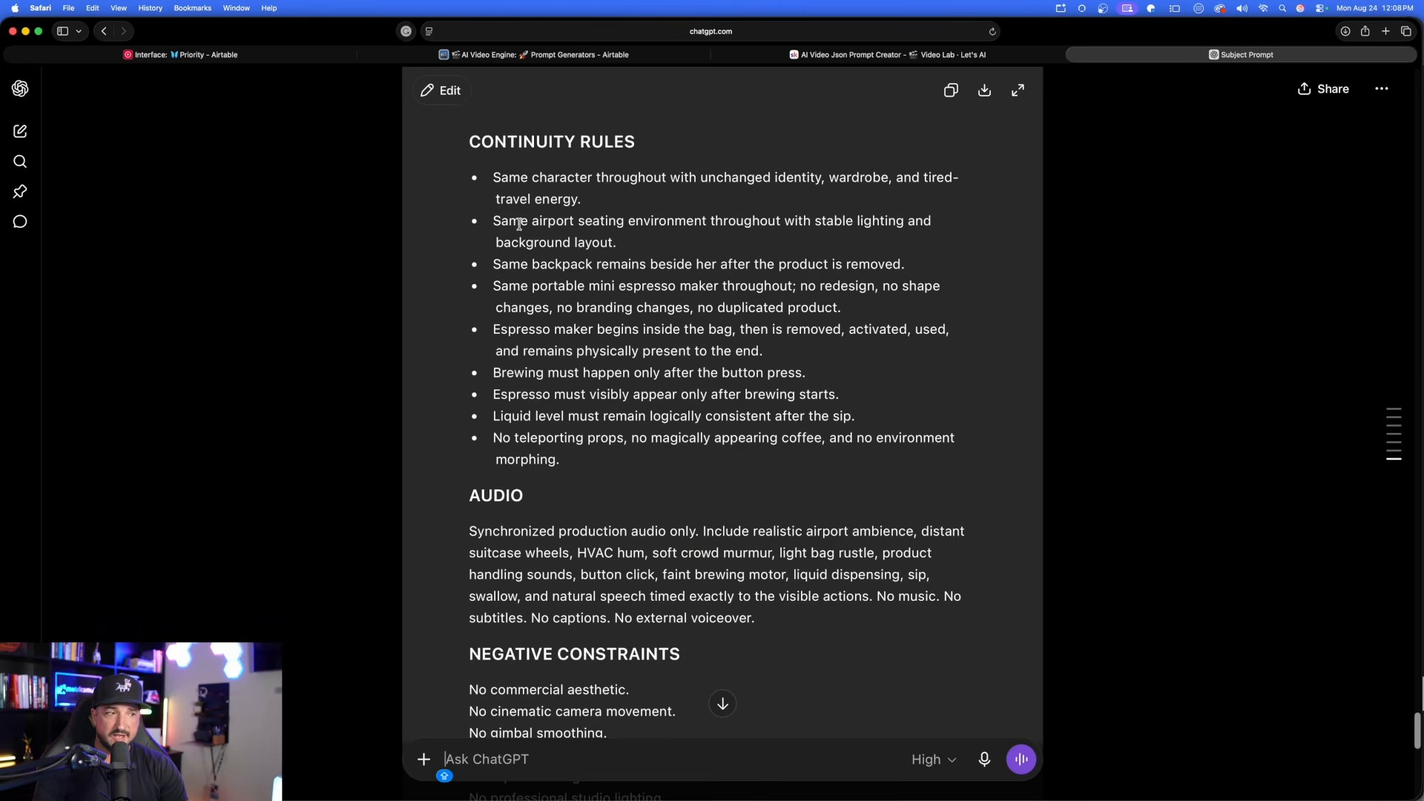
pyautogui.scroll(10, 648, 276)
pyautogui.scroll(15, 648, 276)
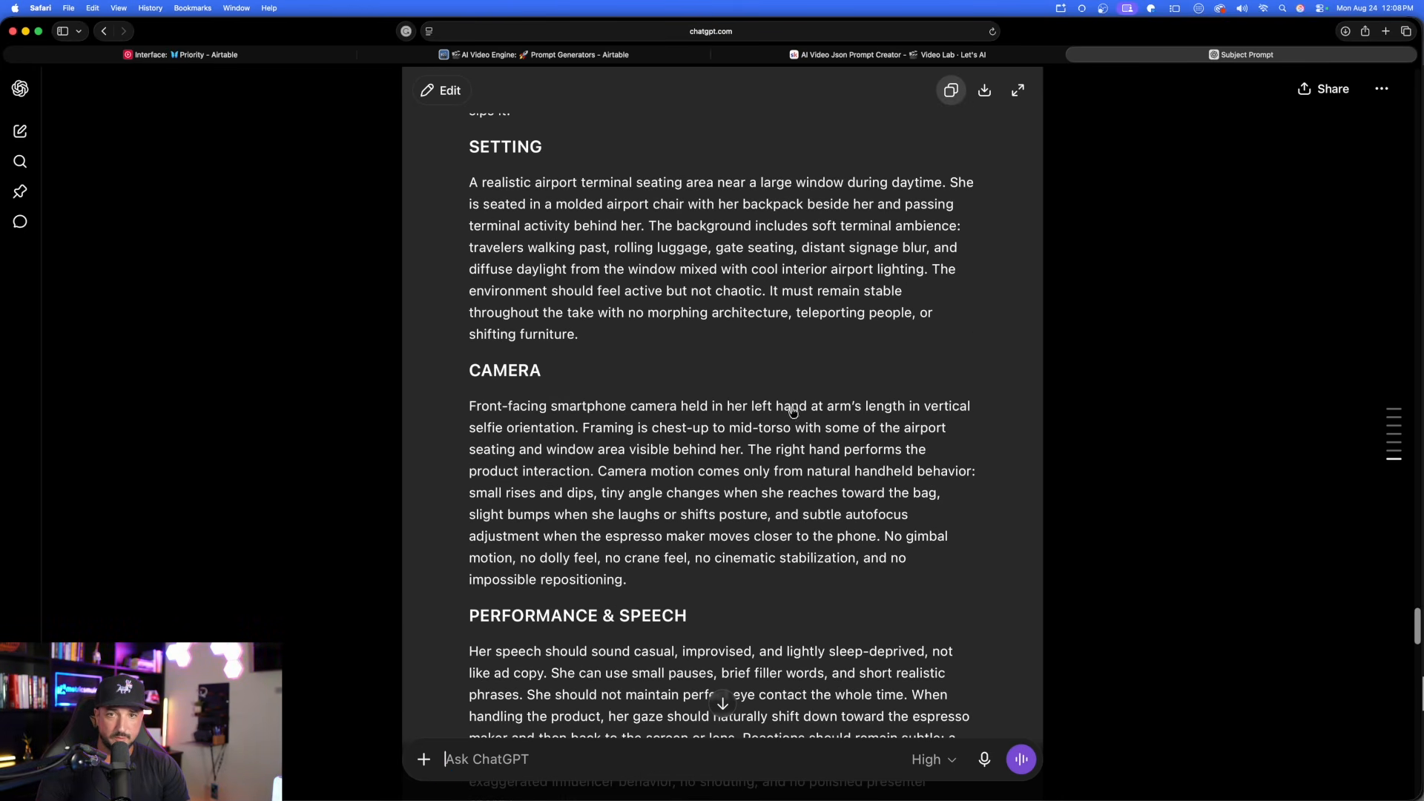
pyautogui.scroll(-20, 786, 371)
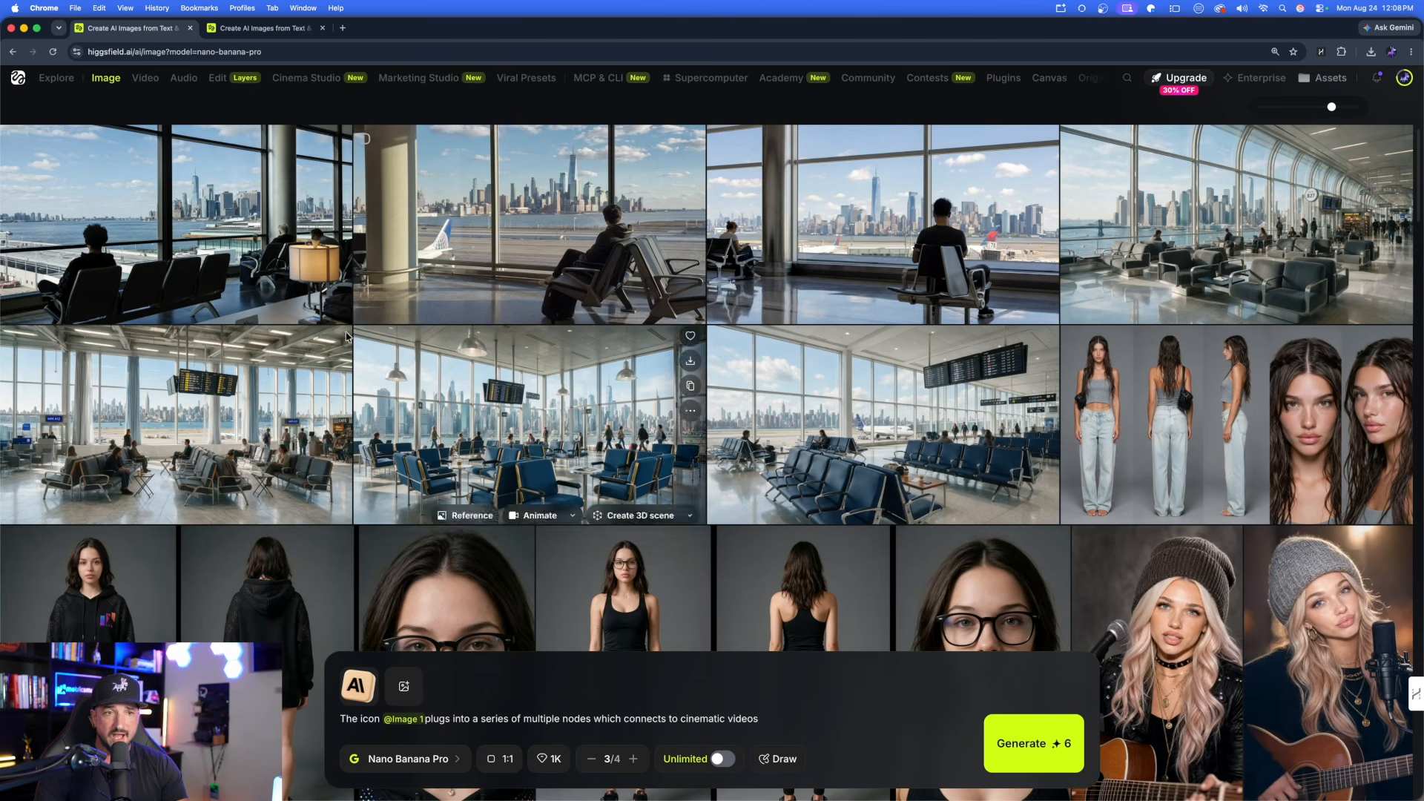
# Step: Examine a GPT Image 2 airport image and the Seedream 5.0 Pro terminal image in Higgsfield at full size, closing each preview
pyautogui.click(228, 198)
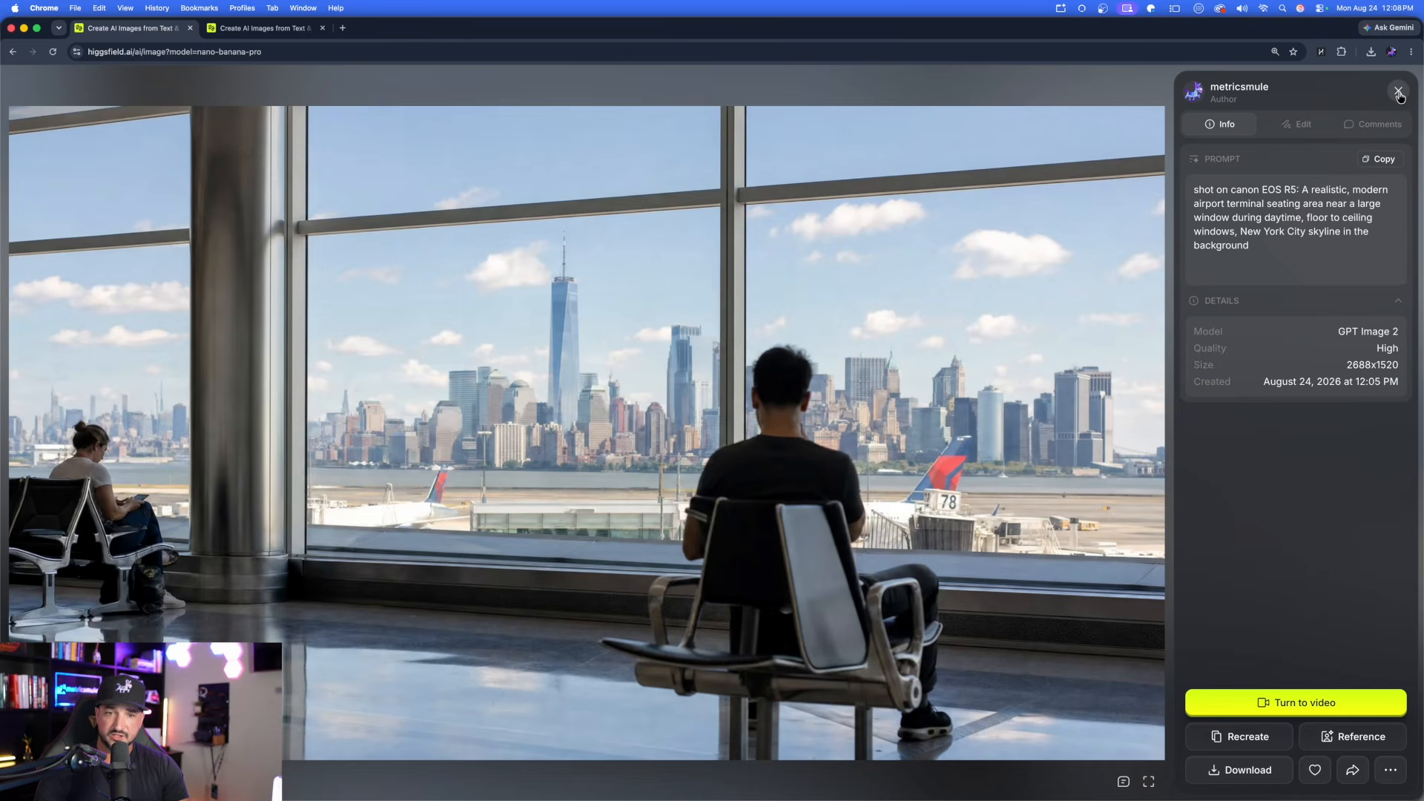
pyautogui.click(1398, 92)
pyautogui.click(1205, 210)
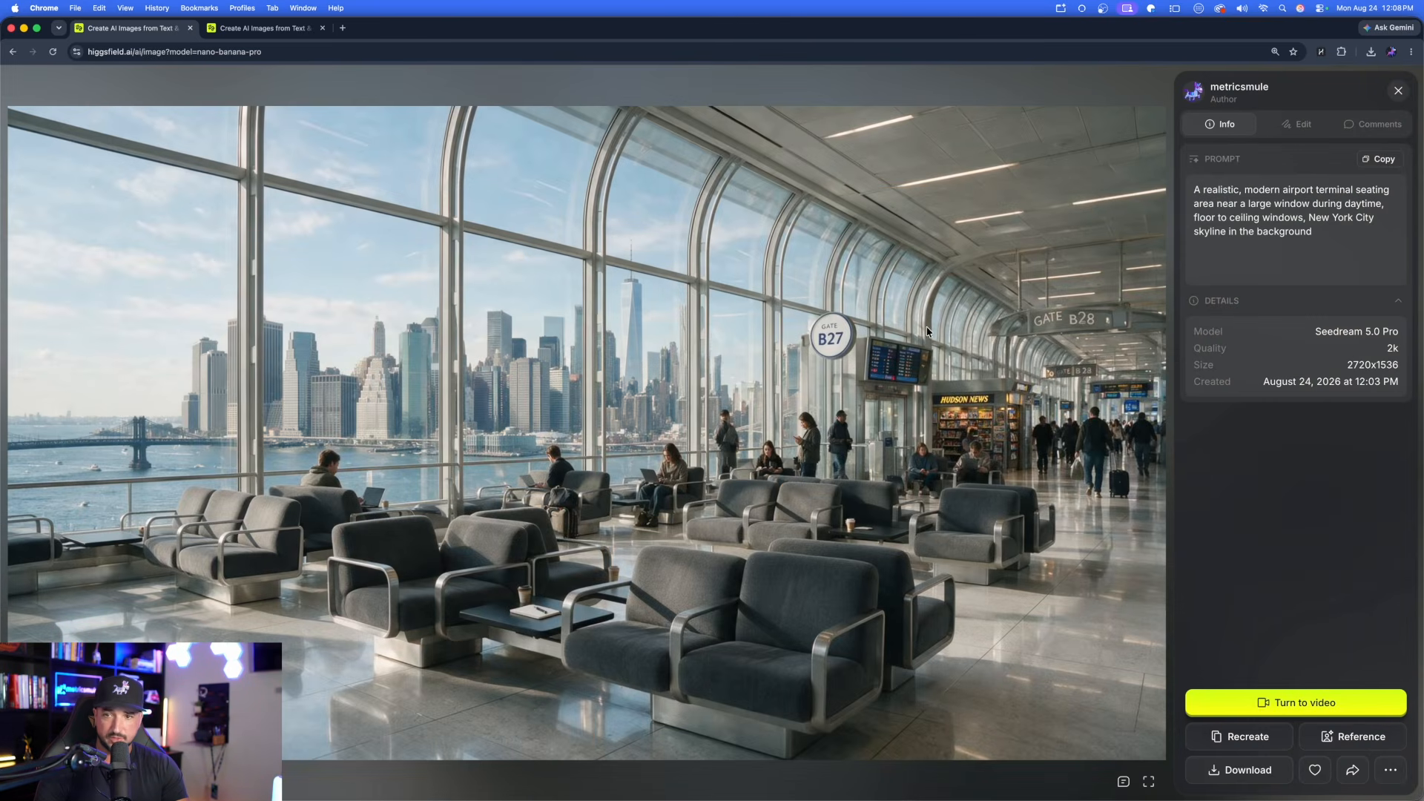
pyautogui.click(1395, 92)
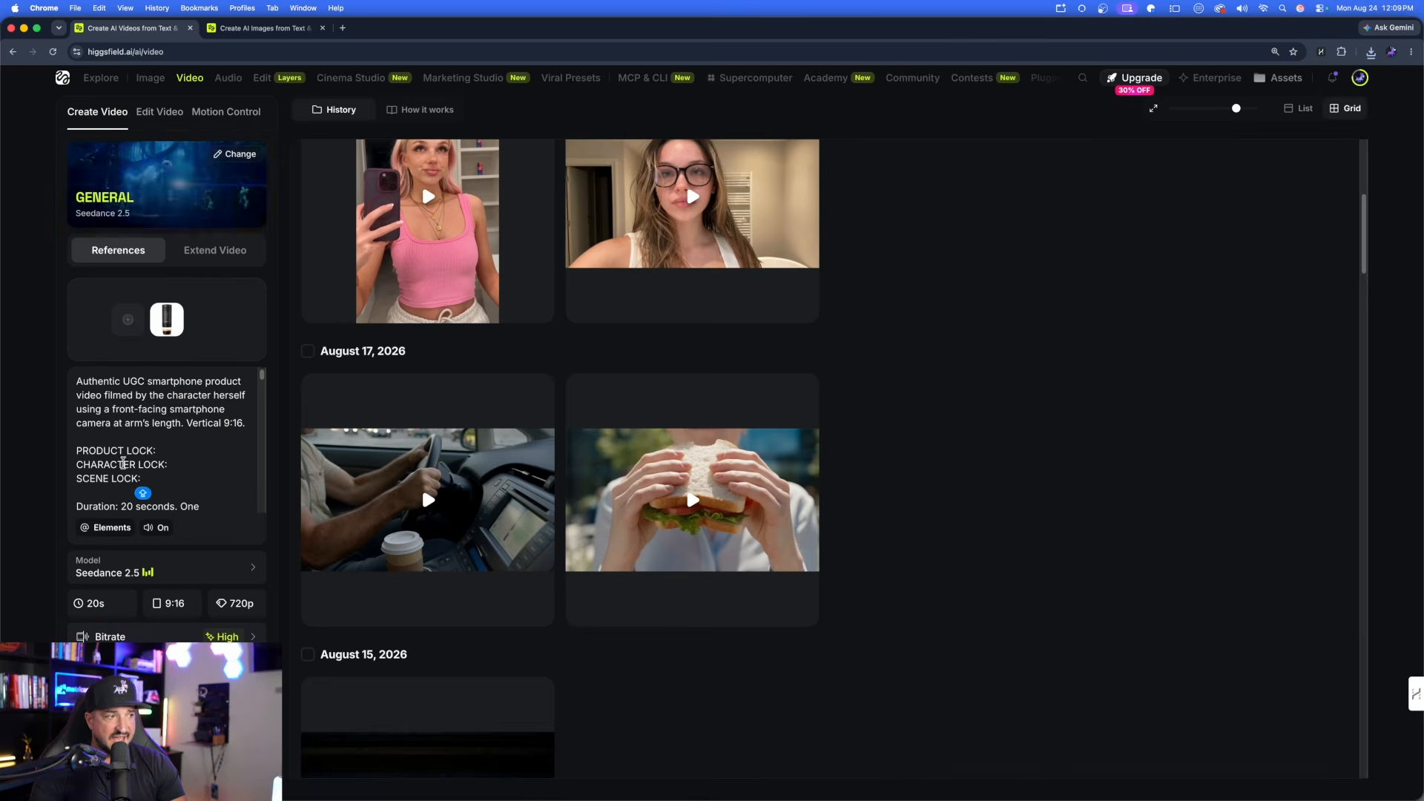
# Step: Reference Image 1 after PRODUCT LOCK and the saved dark-haired woman with glasses element after CHARACTER LOCK in the video prompt
pyautogui.scroll(-1, 135, 465)
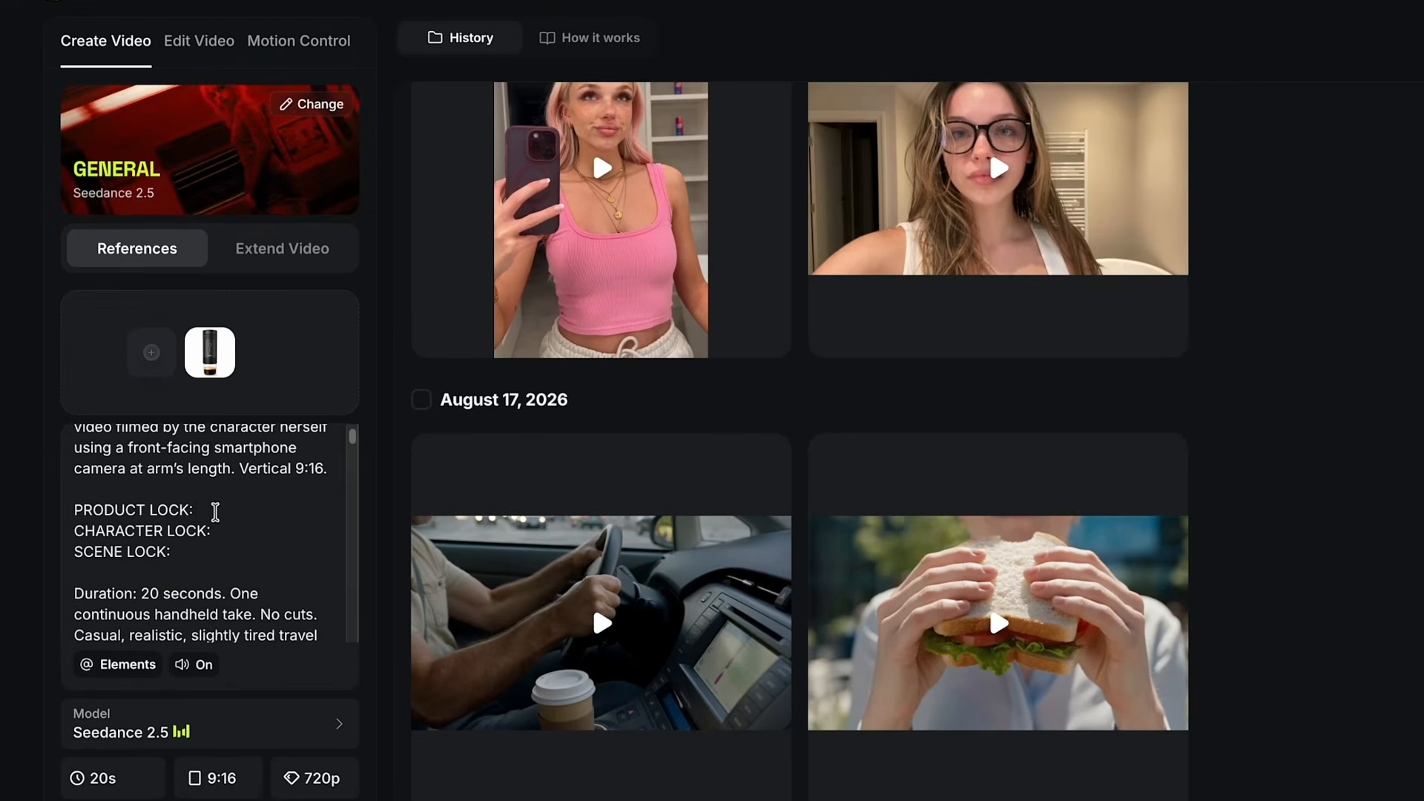
pyautogui.write('@')
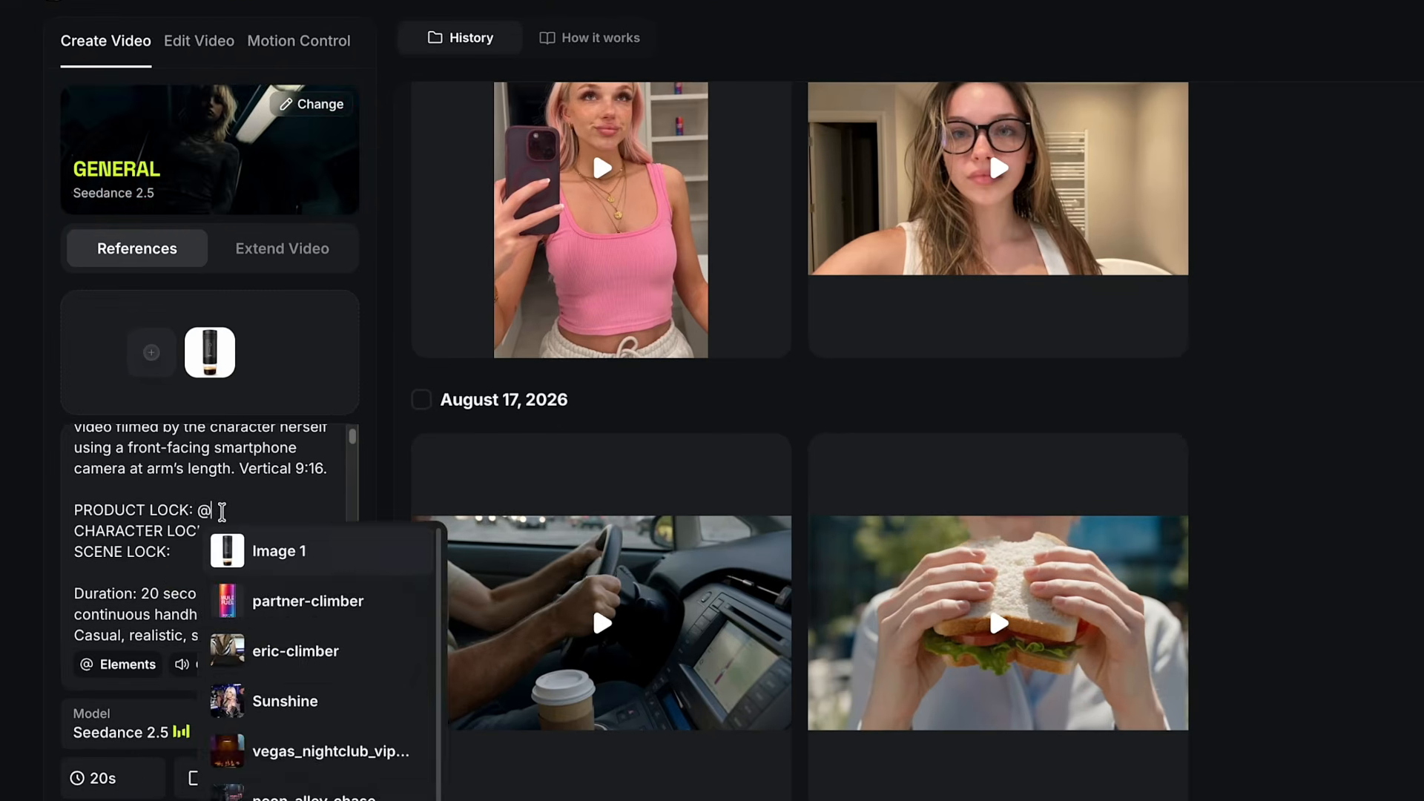
pyautogui.click(279, 559)
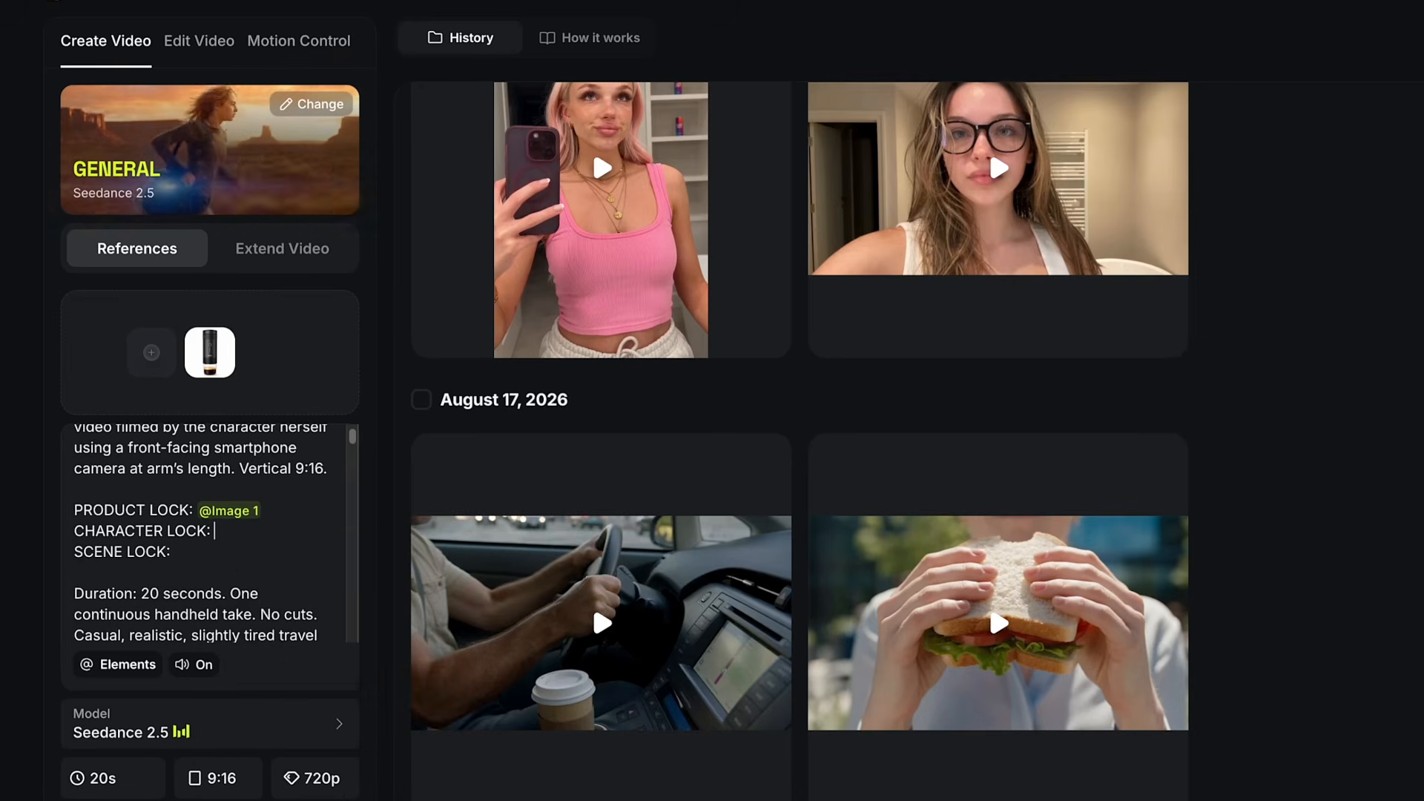
pyautogui.click(234, 534)
pyautogui.write('@')
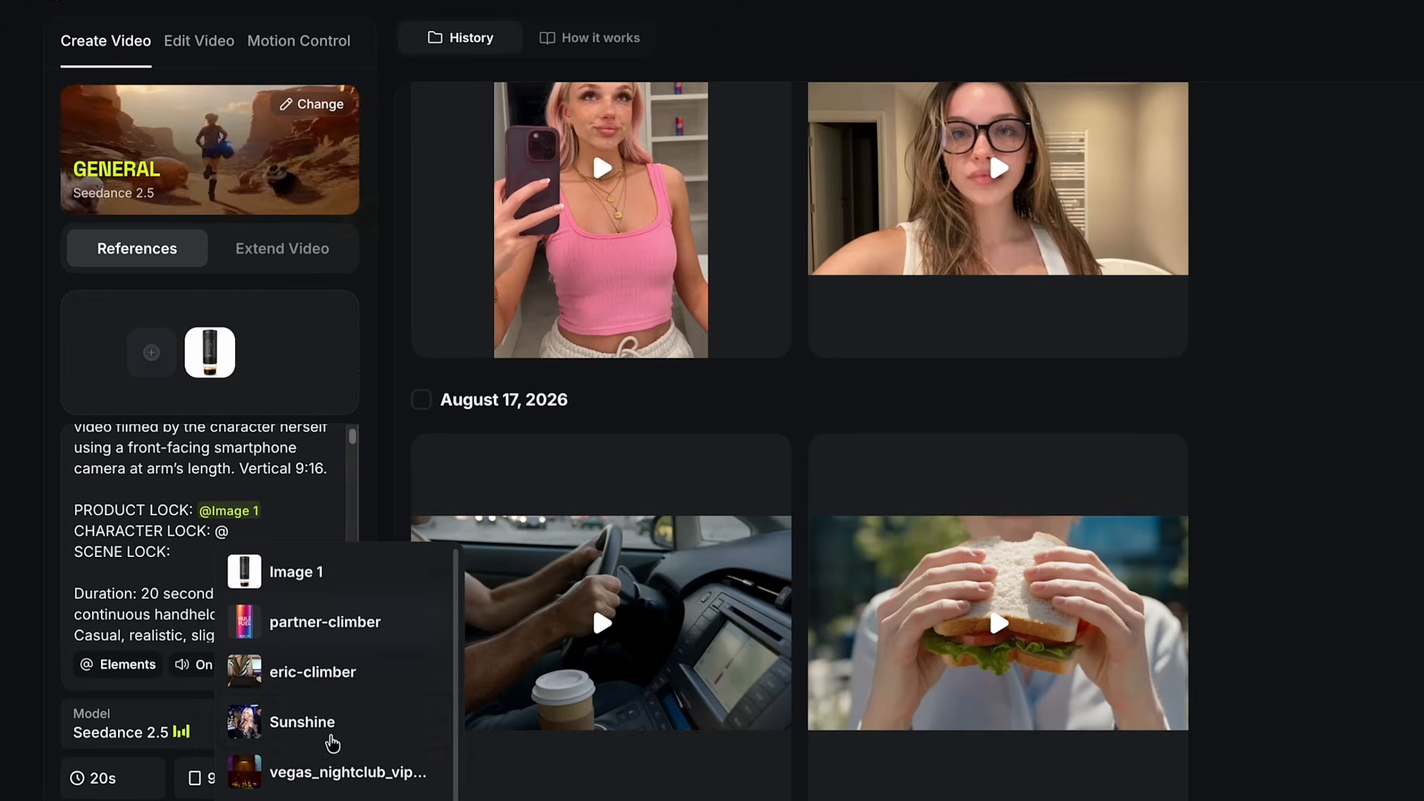
pyautogui.scroll(-1, 317, 734)
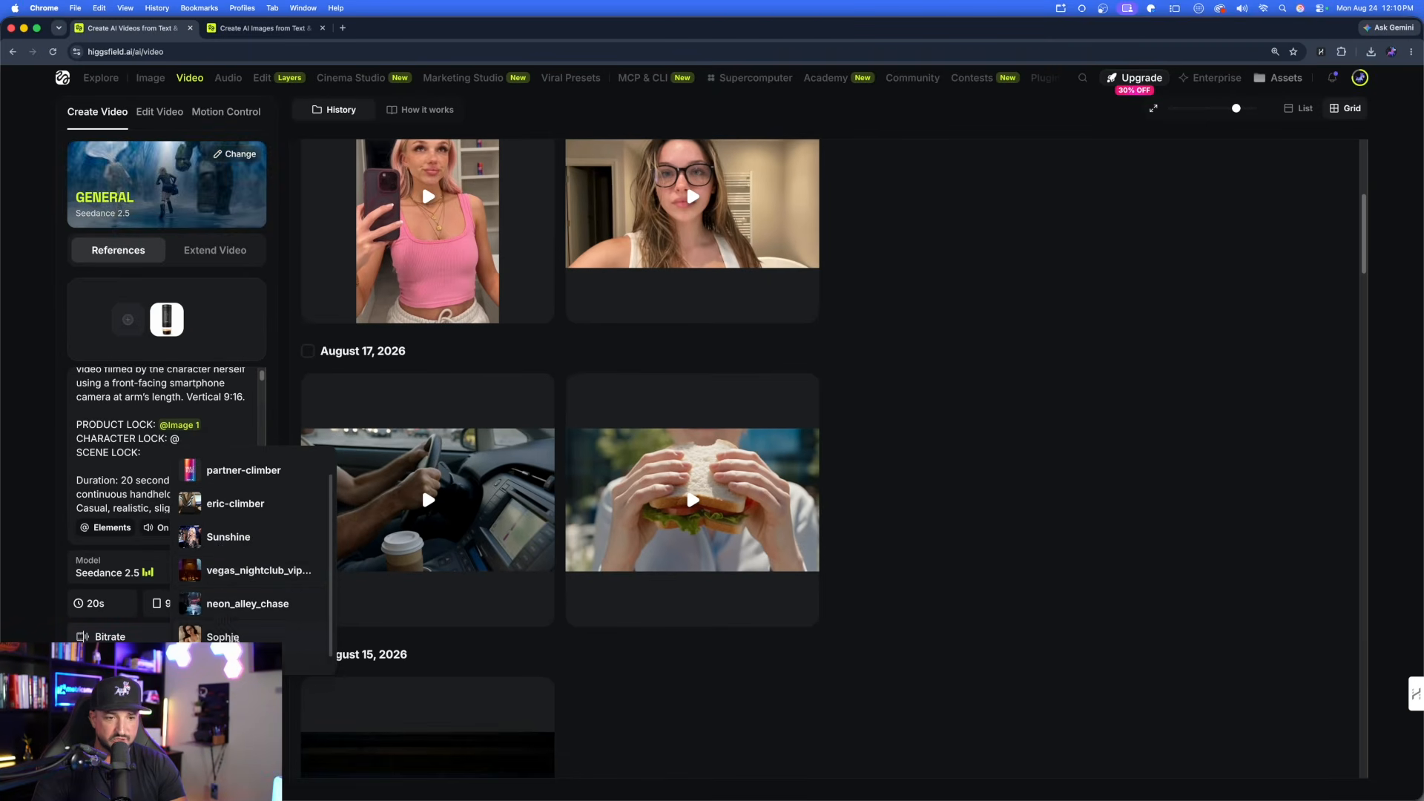
pyautogui.click(223, 636)
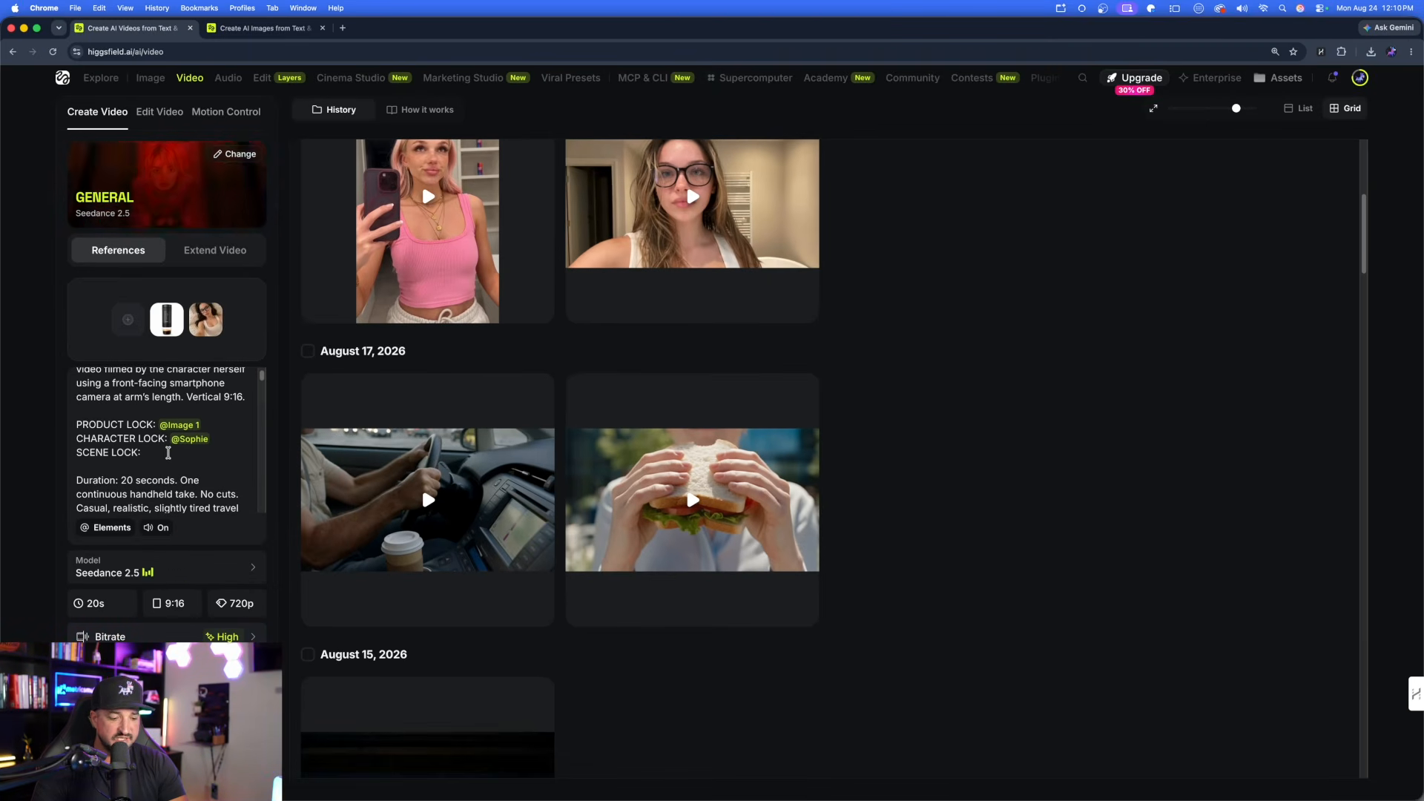
pyautogui.click(168, 453)
pyautogui.write('@')
pyautogui.scroll(-1, 211, 585)
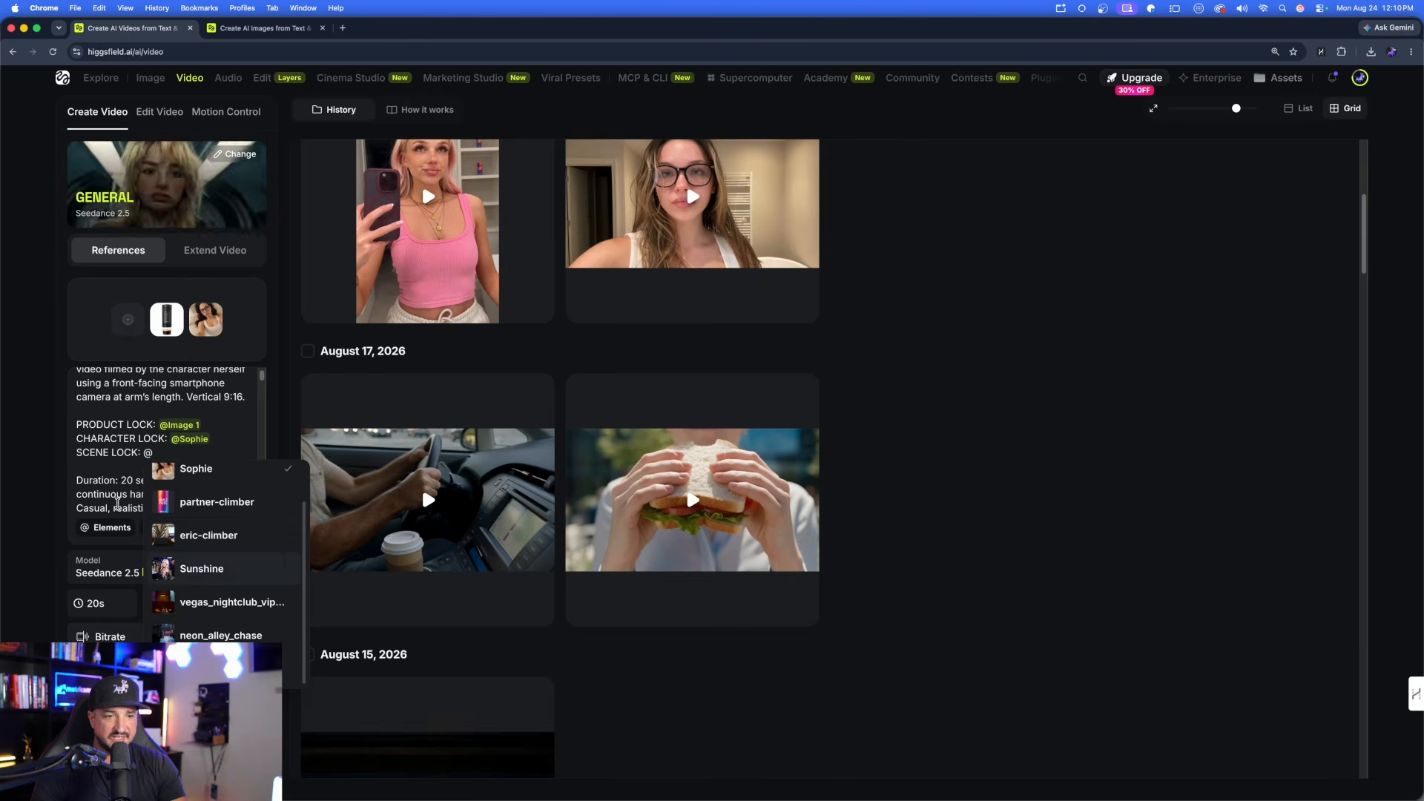
pyautogui.click(119, 475)
pyautogui.click(159, 456)
pyautogui.press('BackSpace')
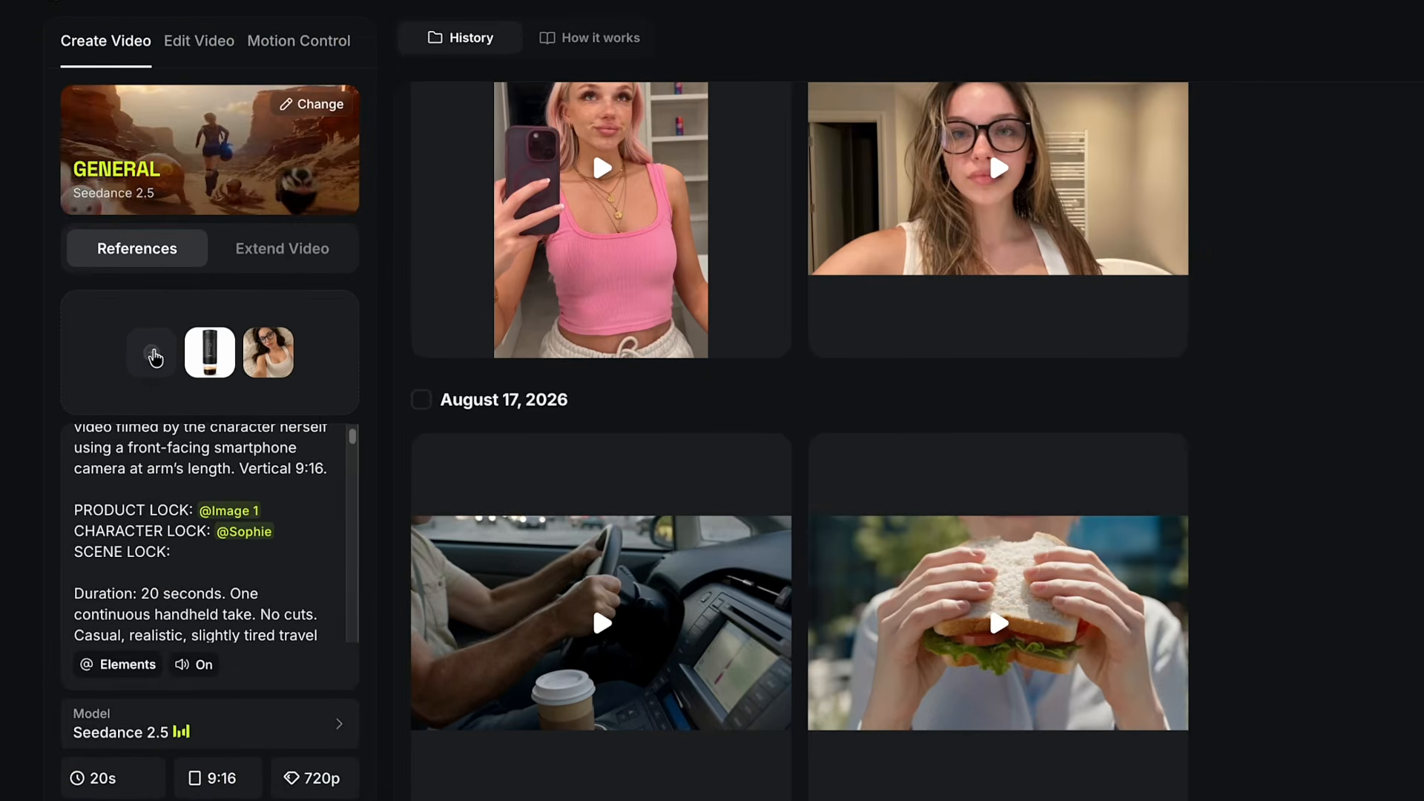
# Step: Add the eligible generated airport terminal image with the skyline view to the video's references
pyautogui.click(152, 353)
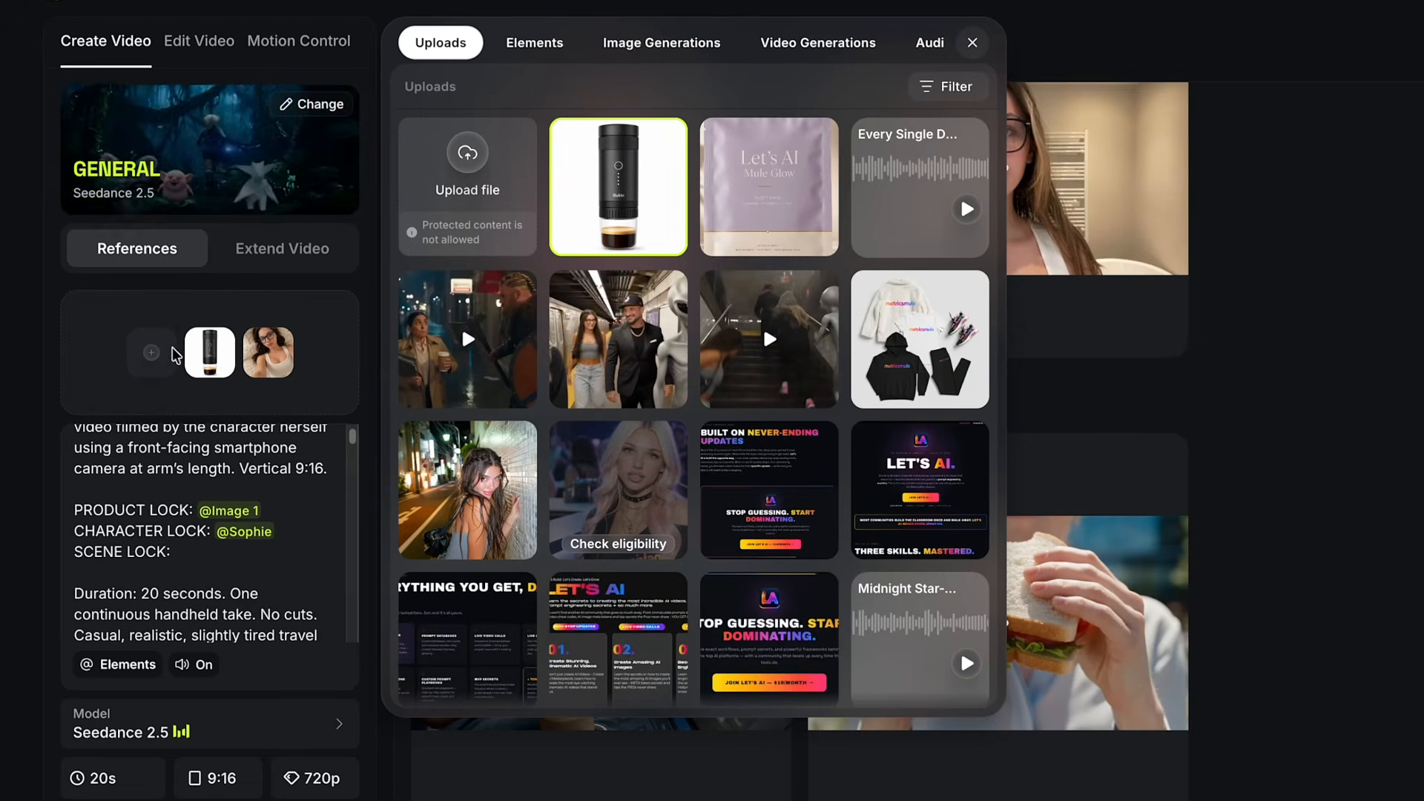
pyautogui.click(651, 52)
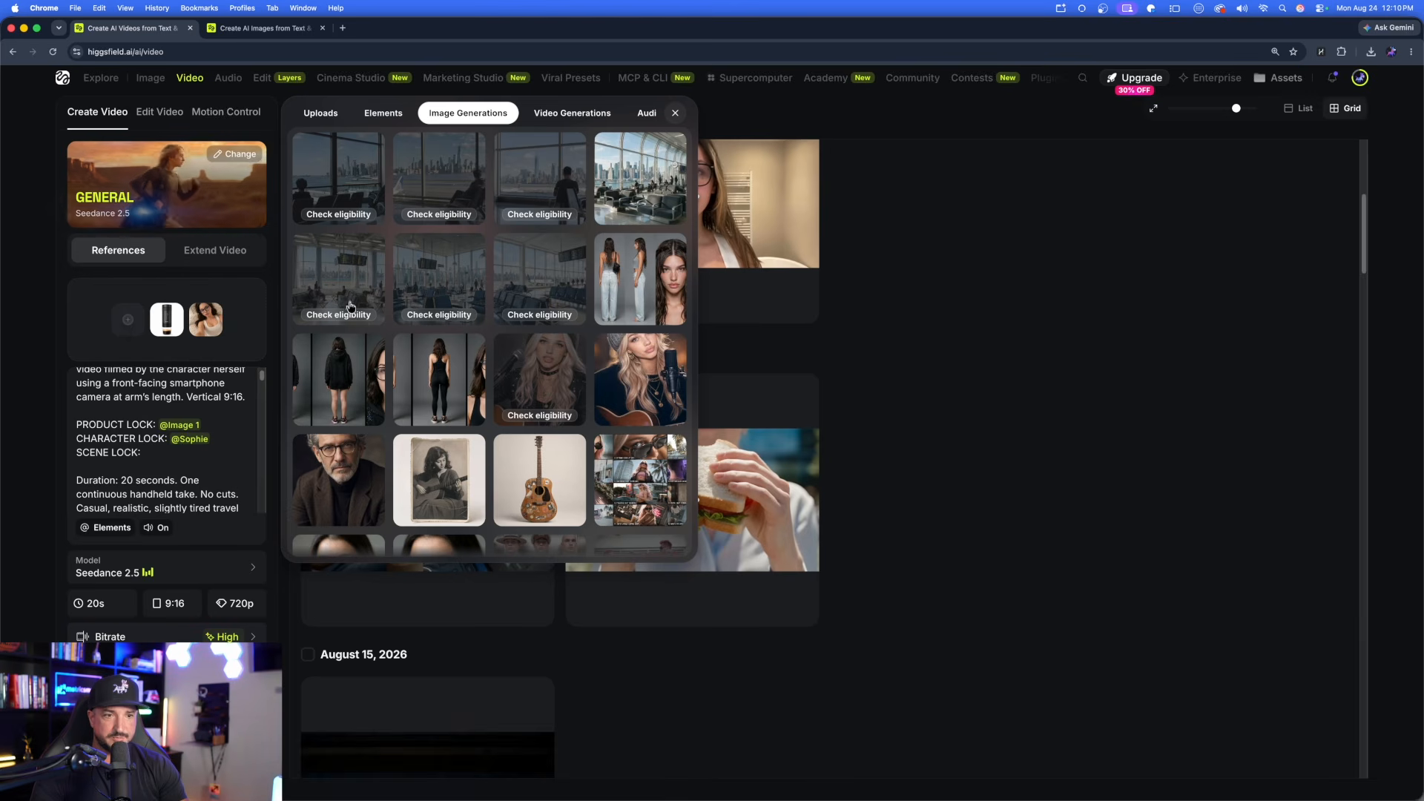
pyautogui.click(637, 182)
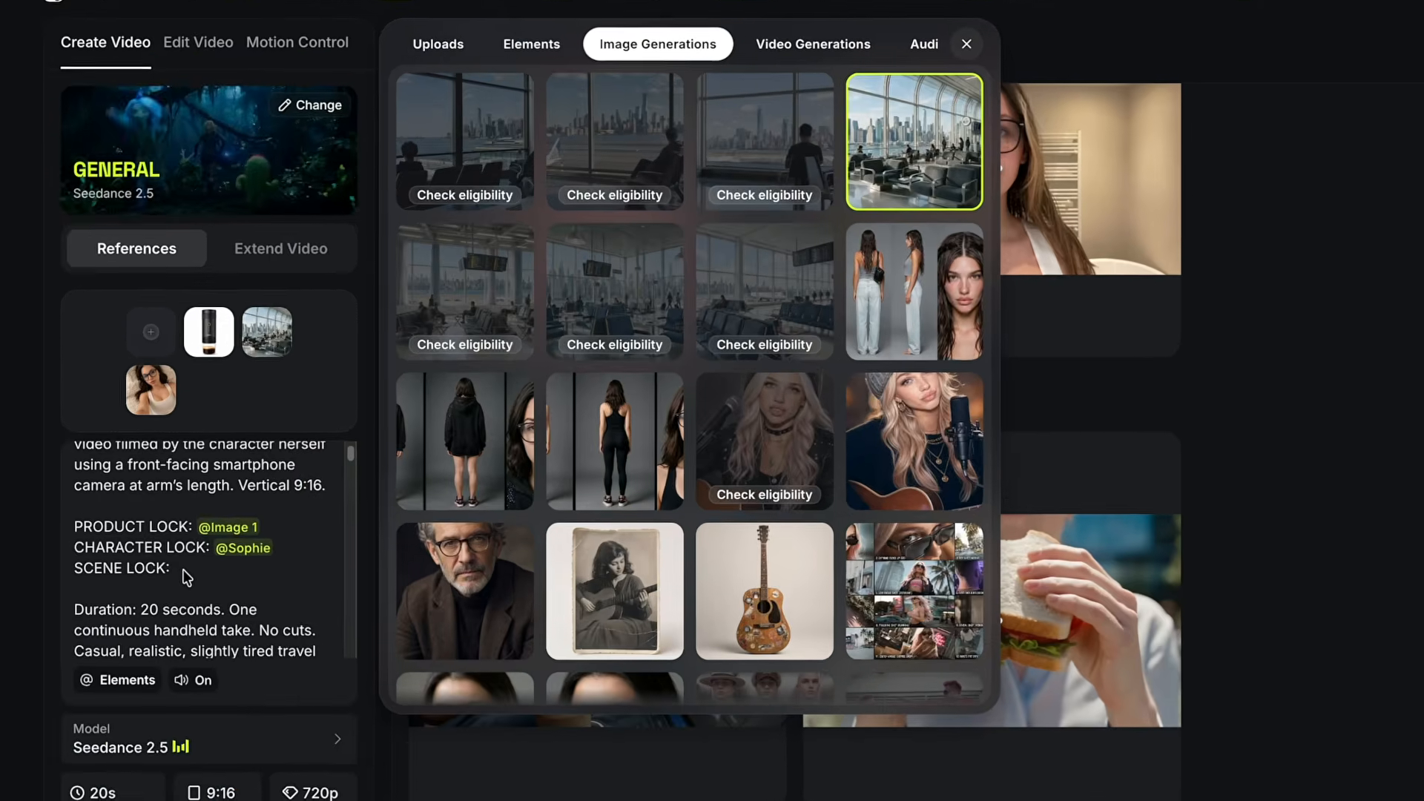
# Step: Reference Image 2, the airport terminal, after SCENE LOCK in the video prompt
pyautogui.click(192, 570)
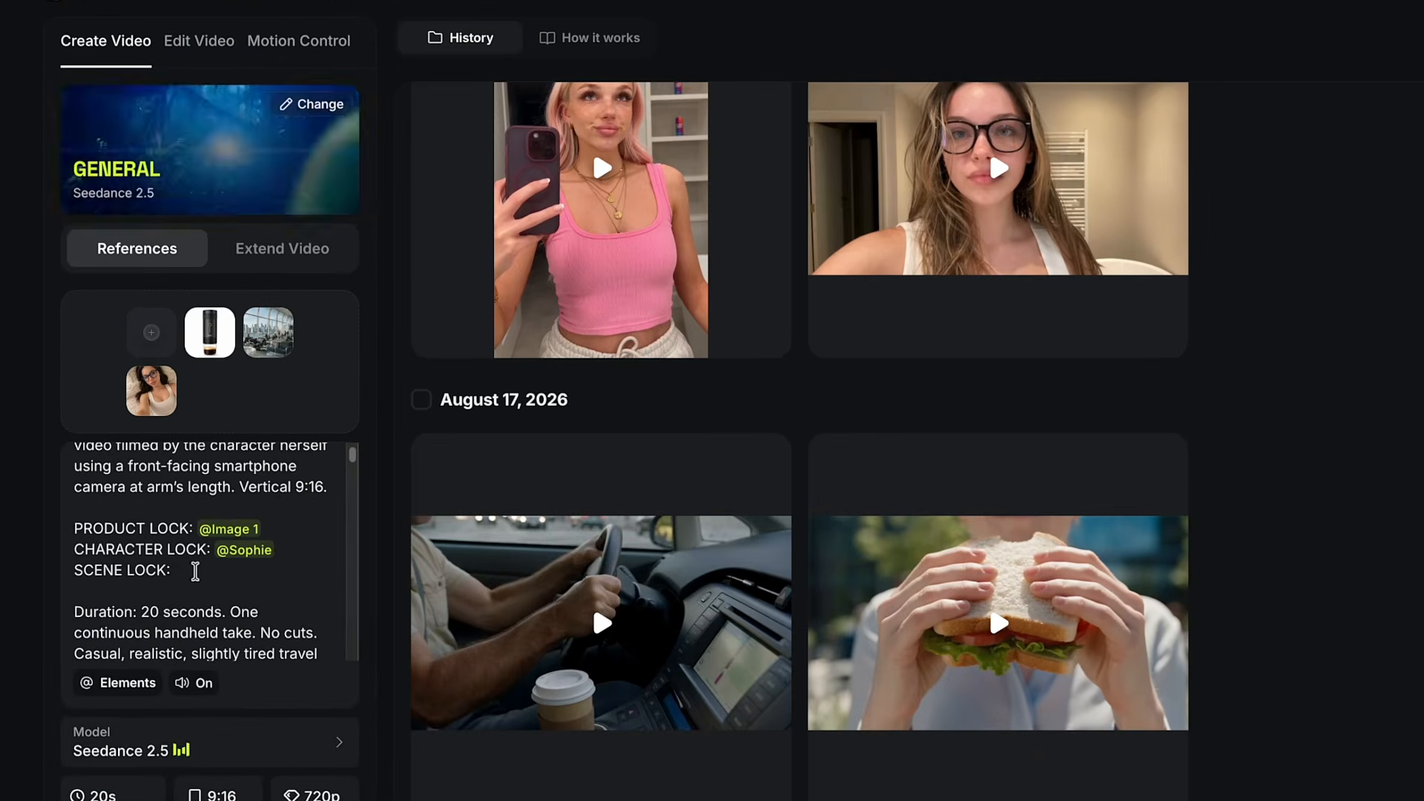
pyautogui.write('@')
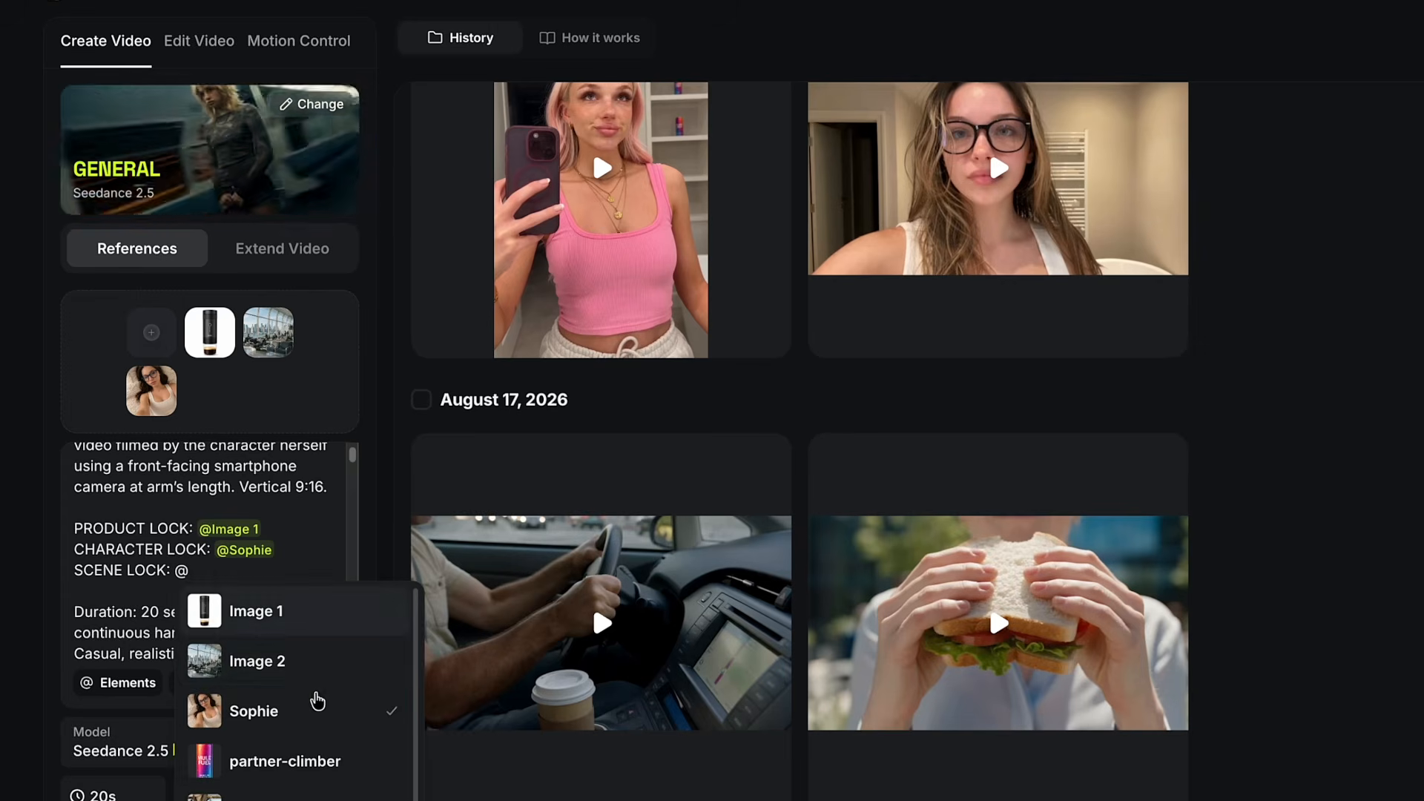
pyautogui.click(254, 670)
pyautogui.scroll(-3, 201, 534)
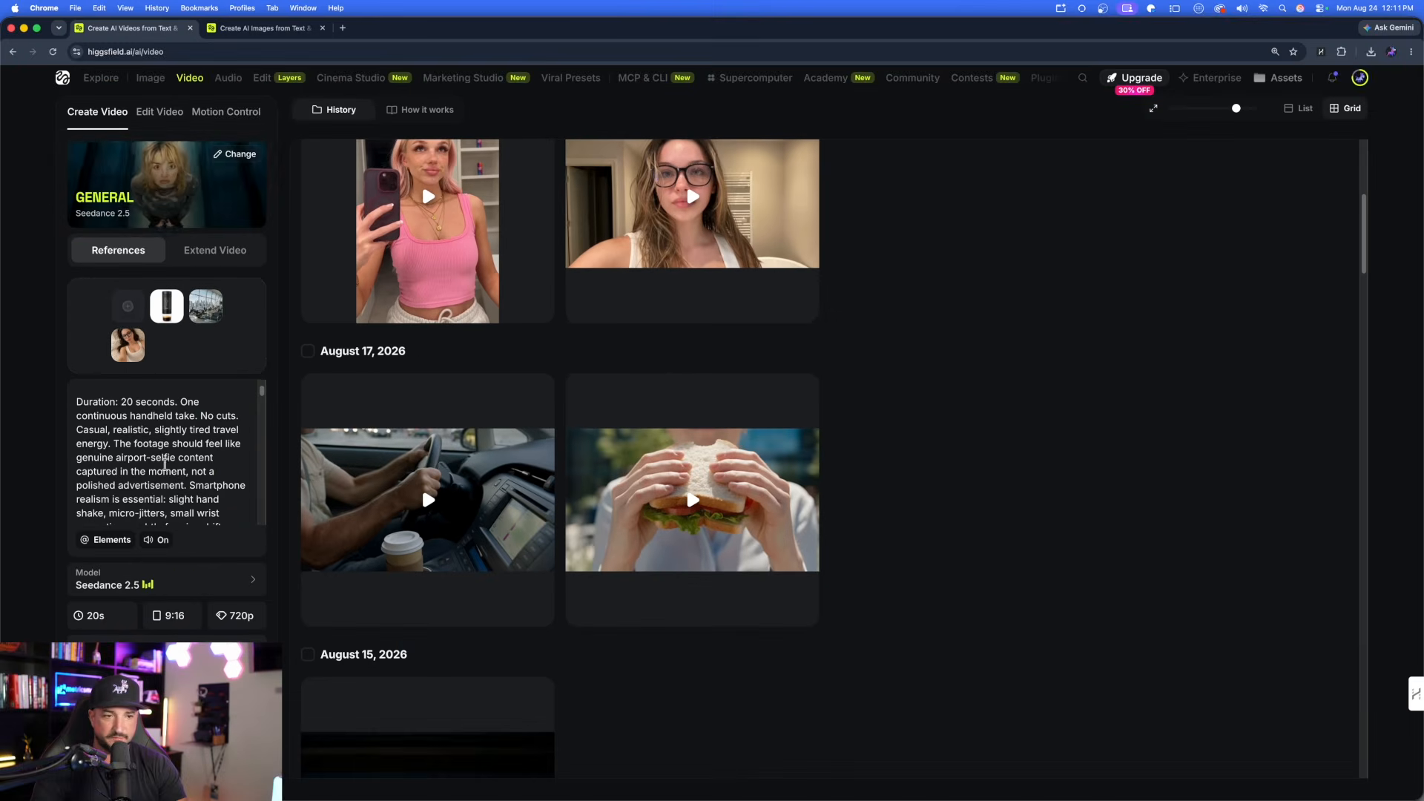